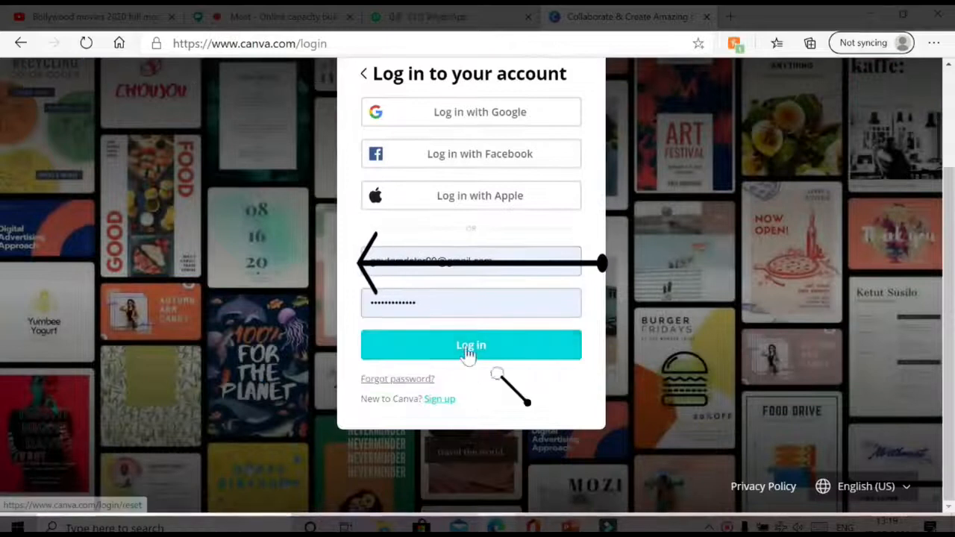
- Submit the Canva login form with the entered e-mail and password
left_click(465, 346)
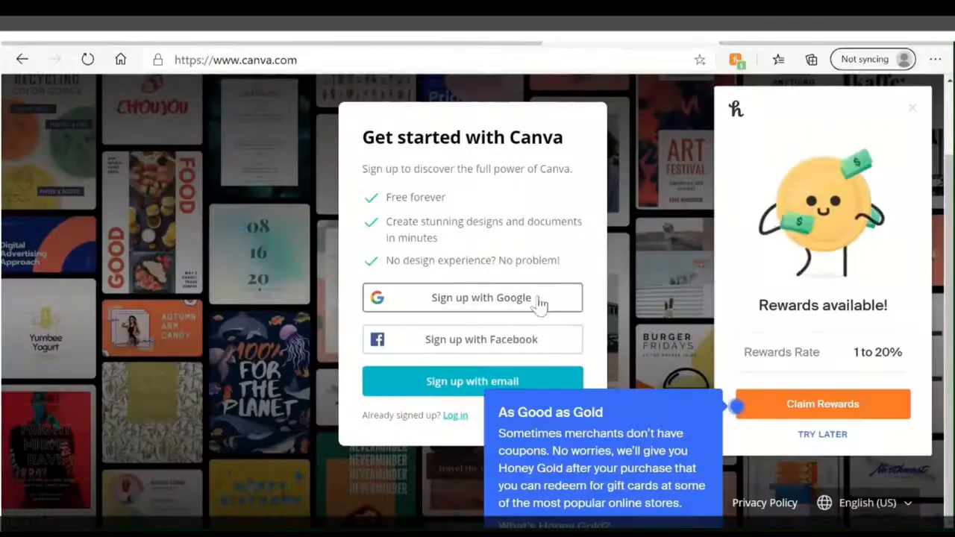
- Sign up with email using the user's name, e-mail address and a stronger password
left_click(432, 380)
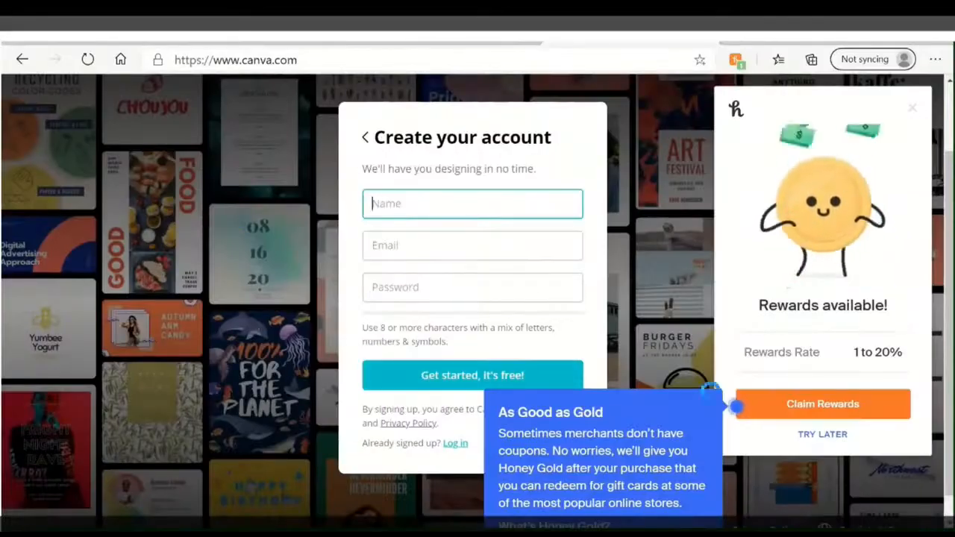
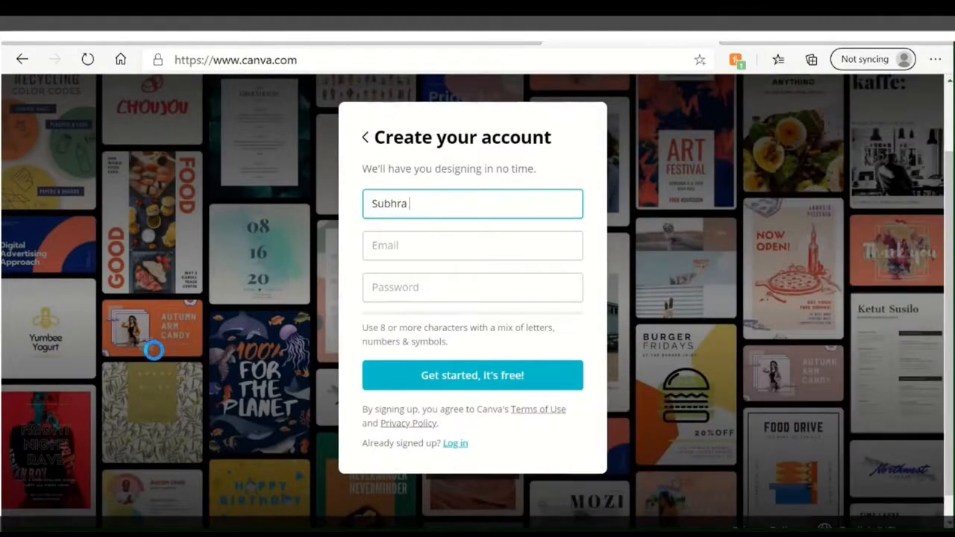
key("Tab")
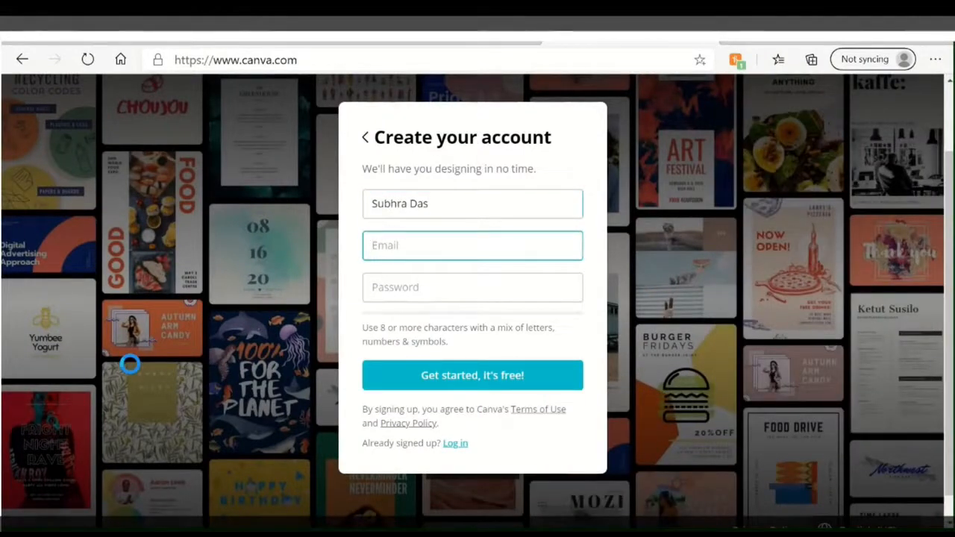
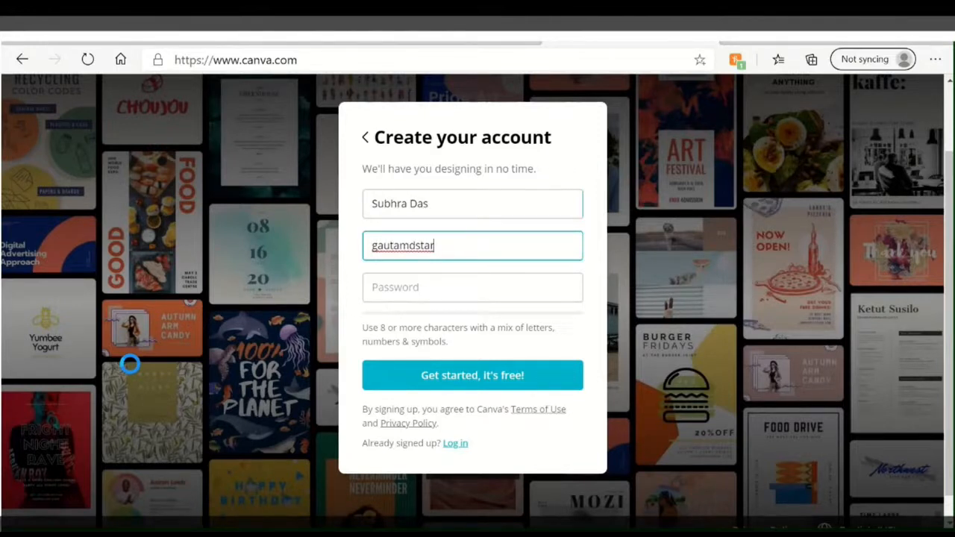
left_click(464, 280)
type("••••••")
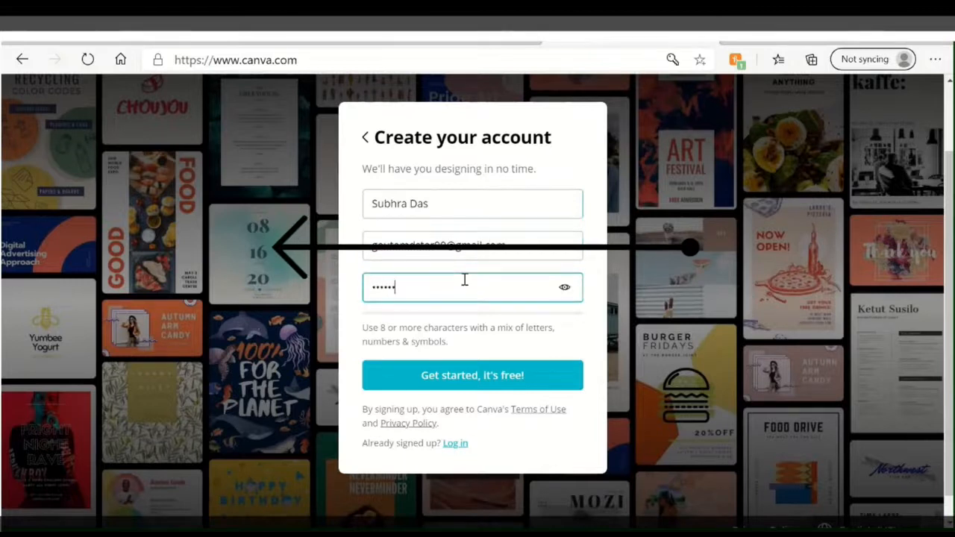
type("••")
key("BackSpace")
key("BackSpace")
key("BackSpace")
key("BackSpace")
key("BackSpace")
key("BackSpace")
type("•••")
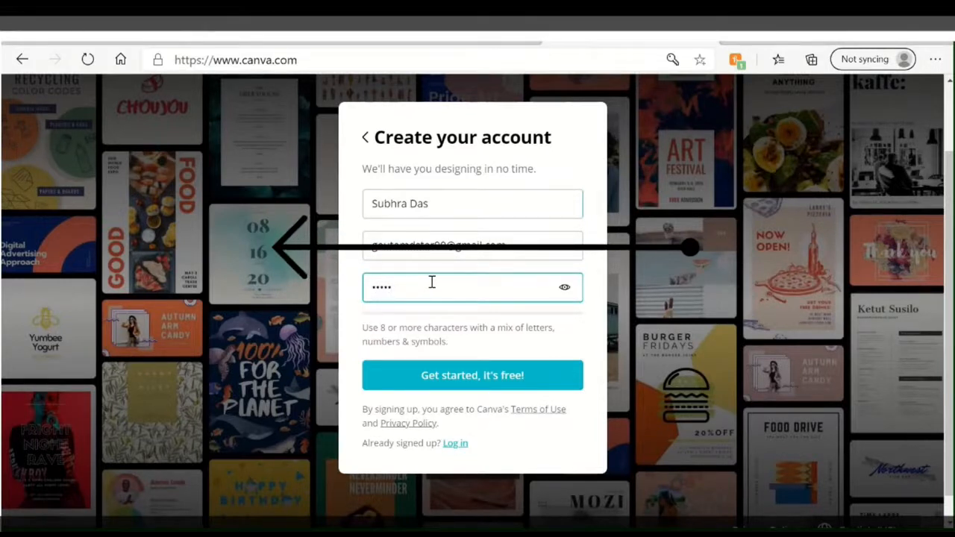
type("••••••••••")
key("ctrl+a")
type("•••••••••••••")
left_click(457, 365)
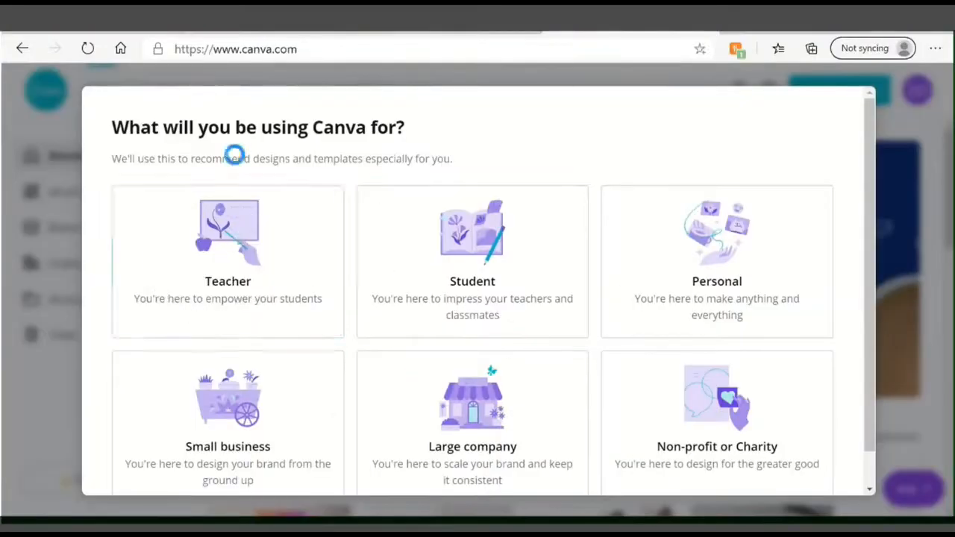
- Choose Teacher as what Canva will be used for
left_click(207, 274)
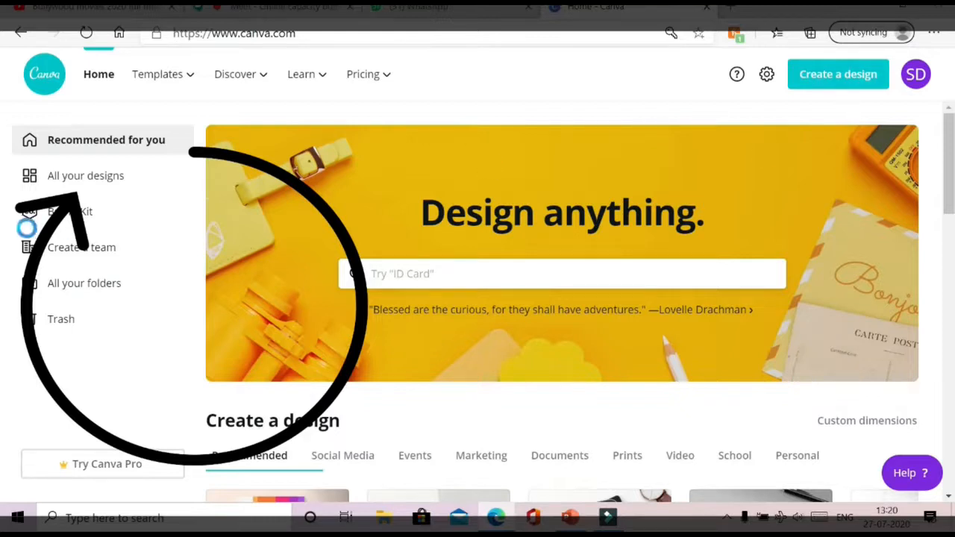
- Play the 'Hi I am Banana' design full-screen, then exit and close its editor
left_click(61, 186)
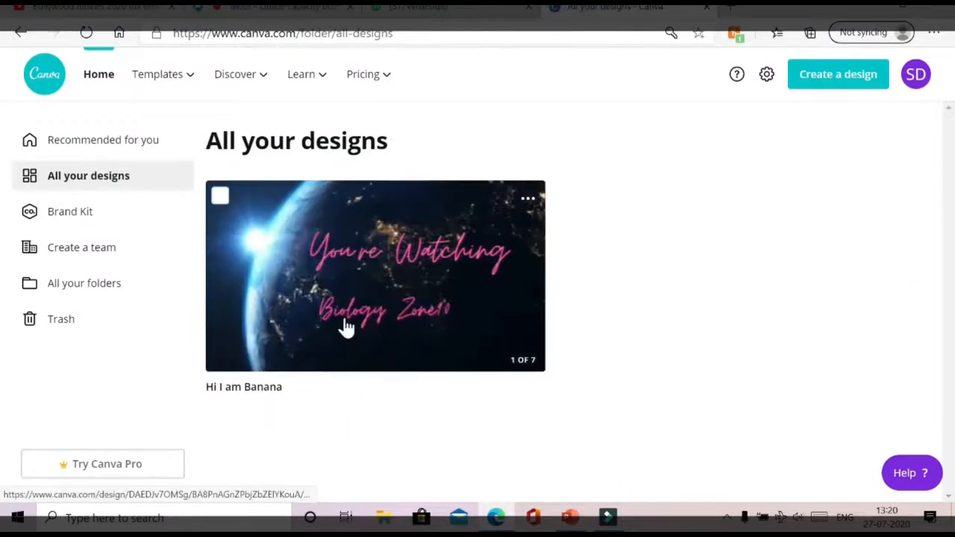
left_click(350, 302)
left_click(865, 69)
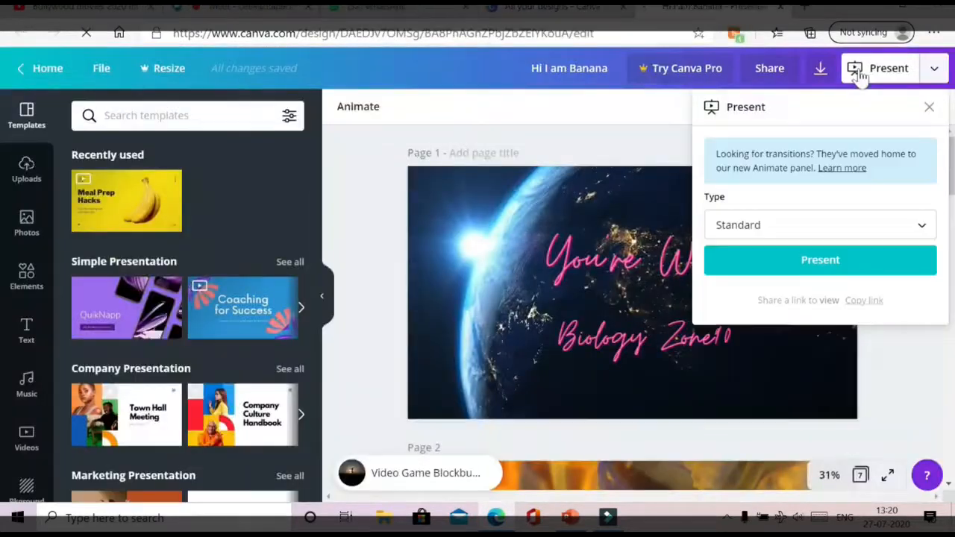
left_click(816, 257)
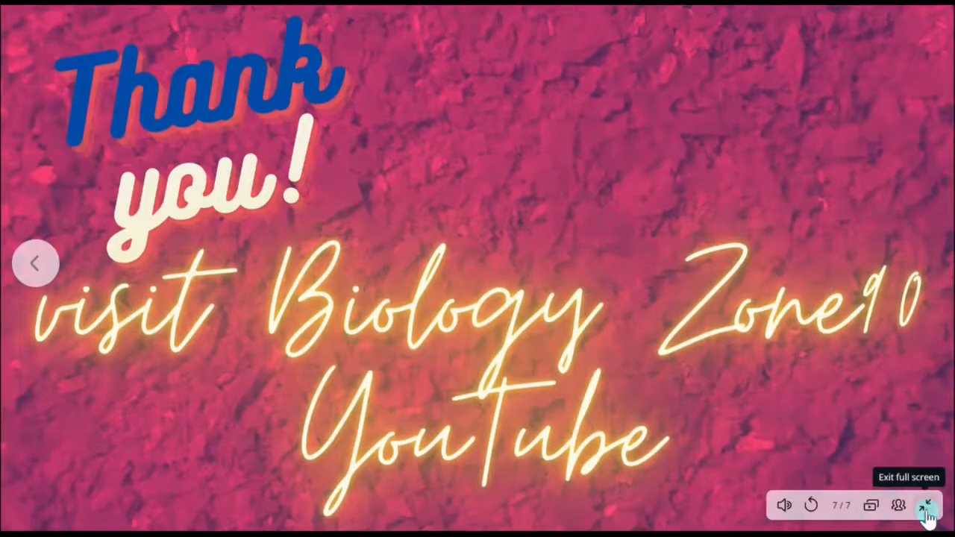
left_click(927, 510)
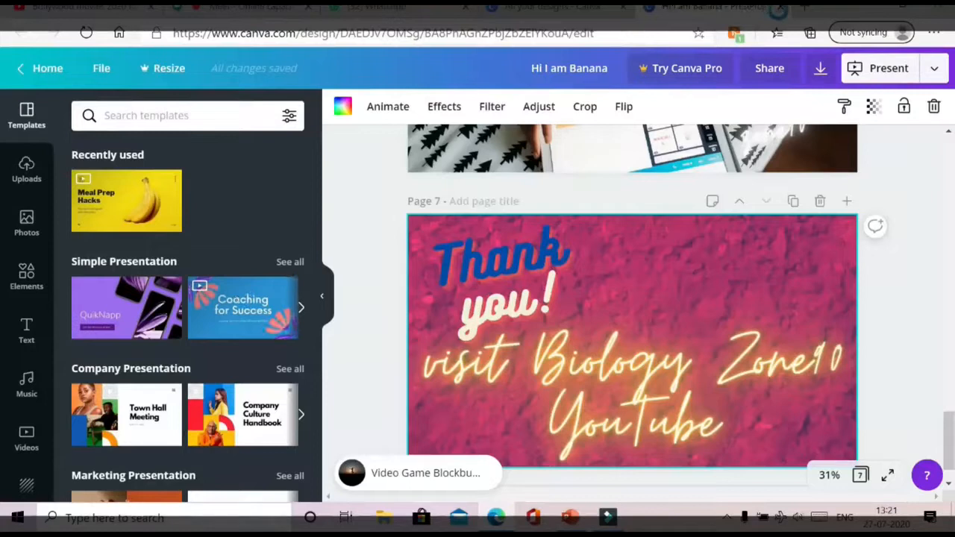
key("ctrl+w")
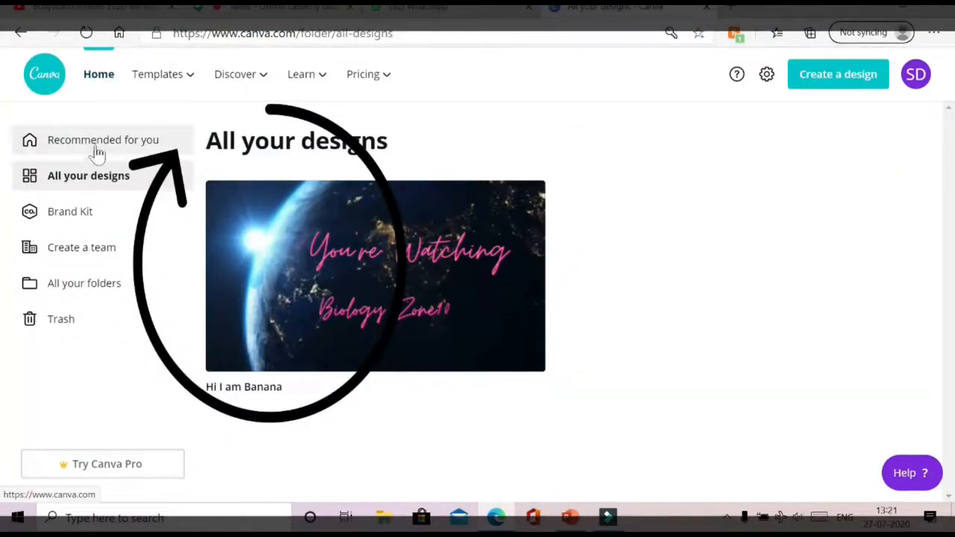
- Advance the Create a design row to CD Cover, ID Card, Newsletter, Calendar and Postcard
left_click(100, 148)
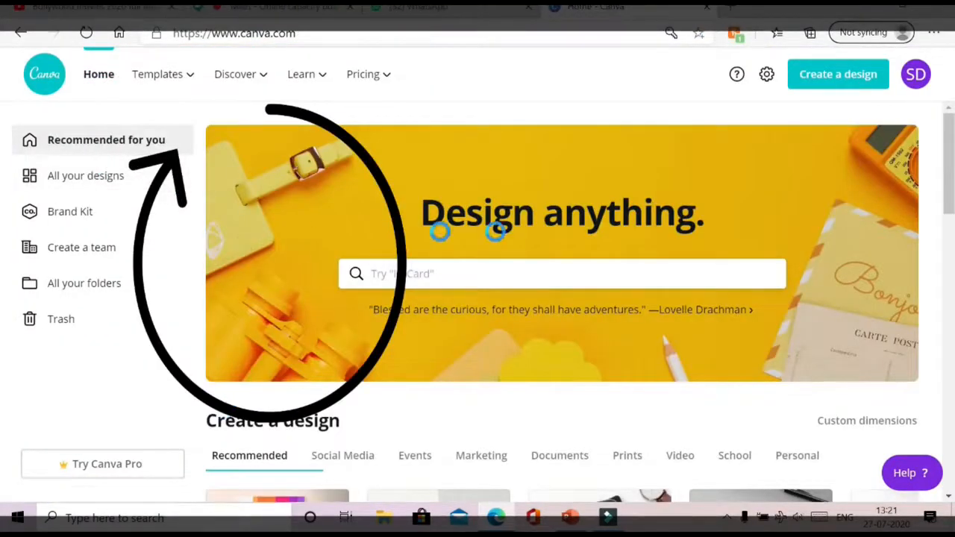
scroll(535, 361, "down", 3)
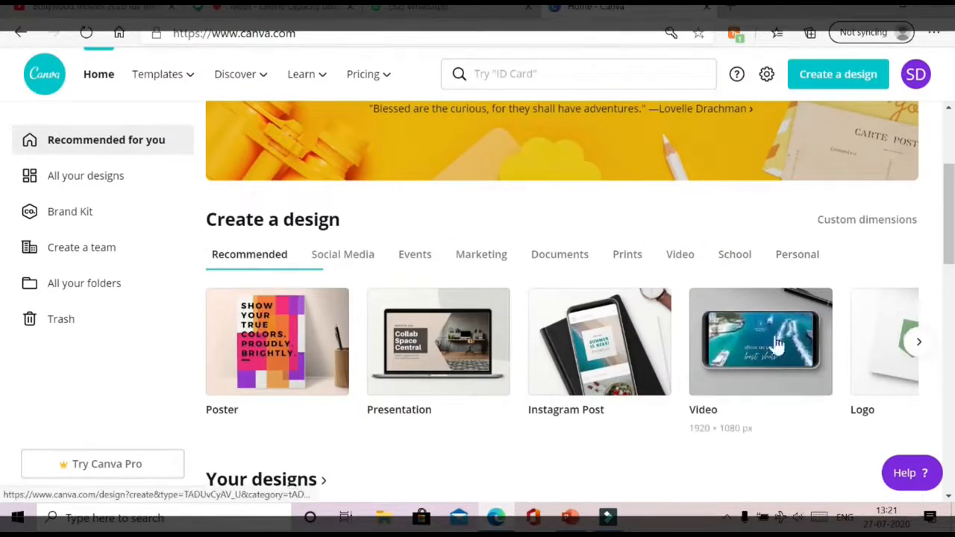
left_click(918, 341)
left_click(919, 341)
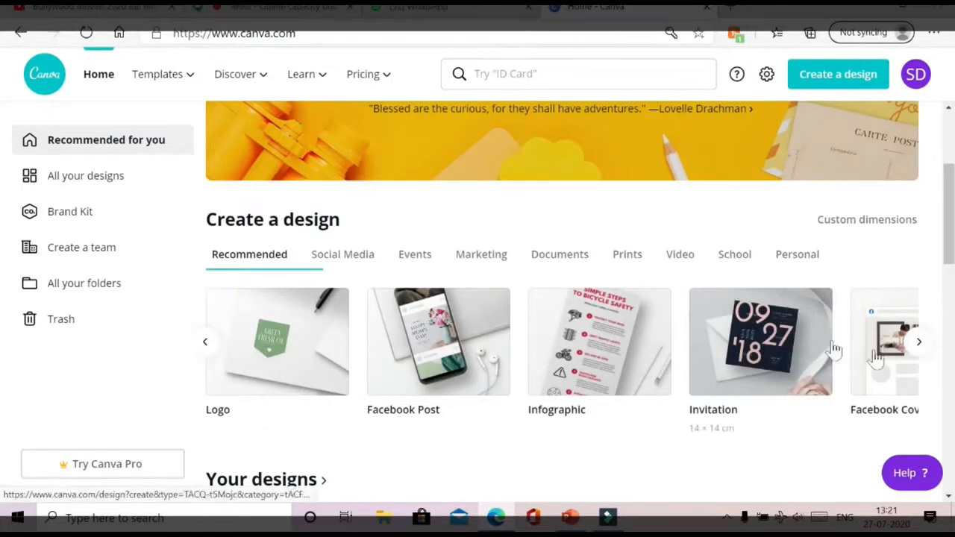
left_click(918, 340)
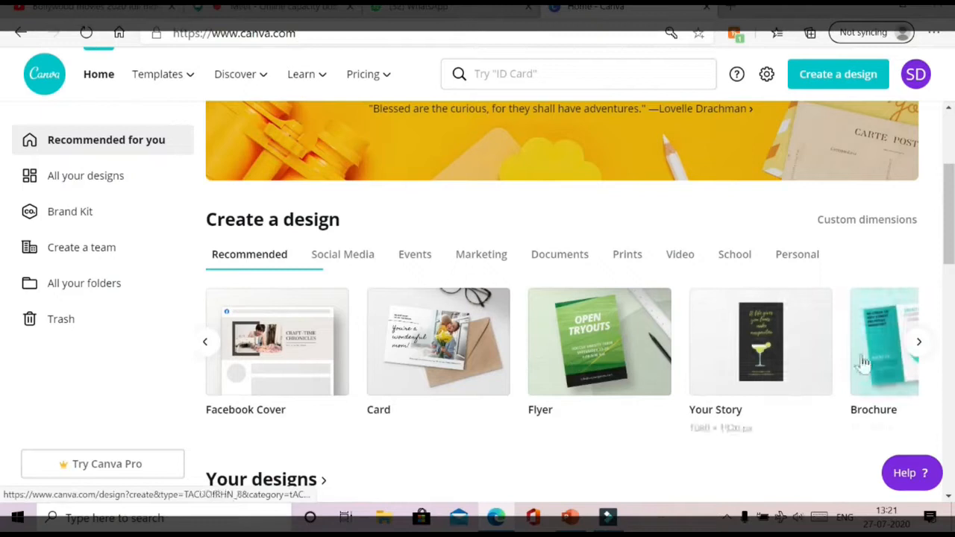
left_click(918, 343)
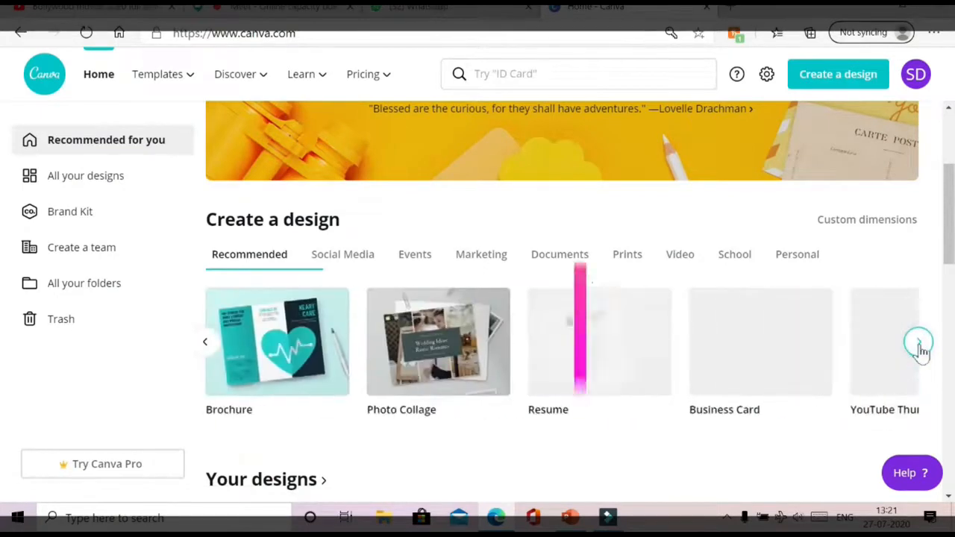
left_click(918, 343)
left_click(918, 343)
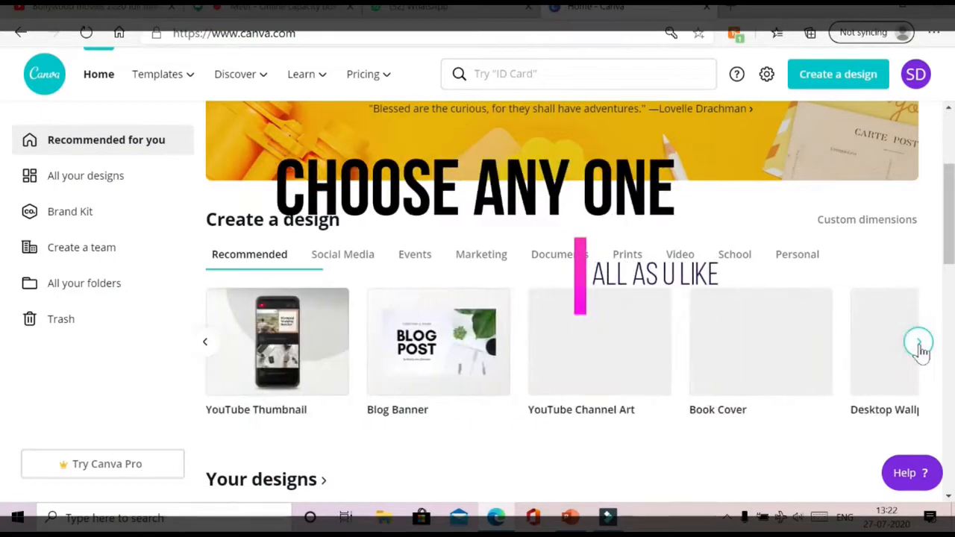
left_click(918, 342)
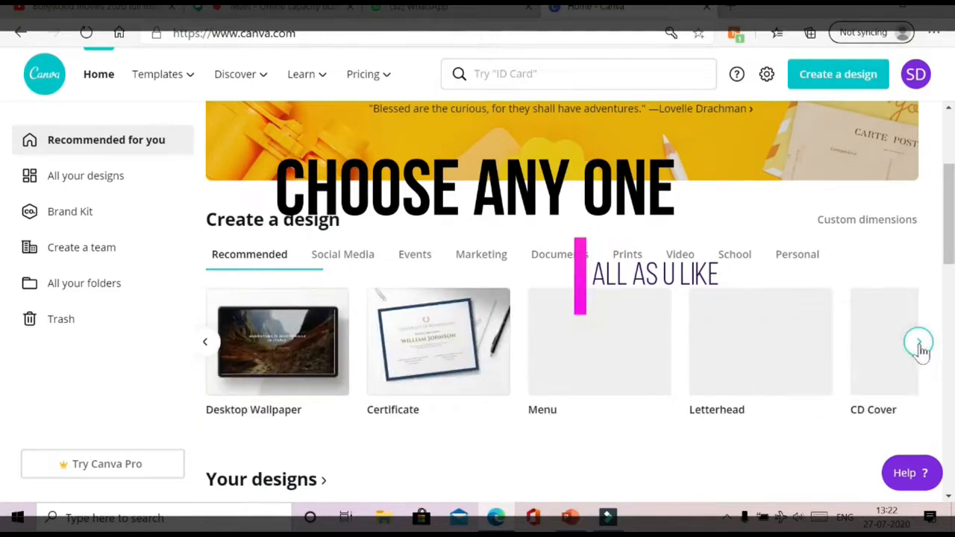
left_click(918, 345)
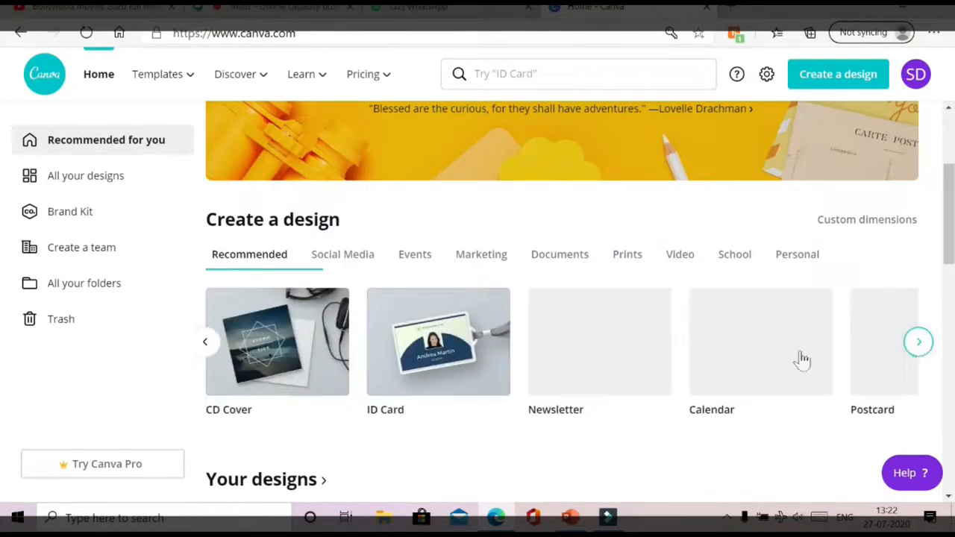
- Scroll through the rest of the Canva home page
scroll(669, 356, "down", 2)
scroll(271, 373, "down", 5)
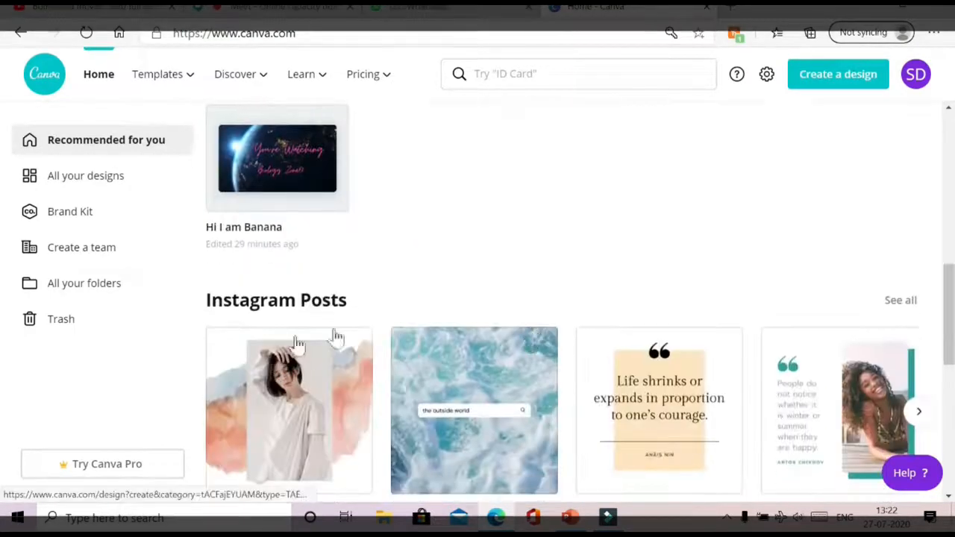
scroll(505, 374, "down", 4)
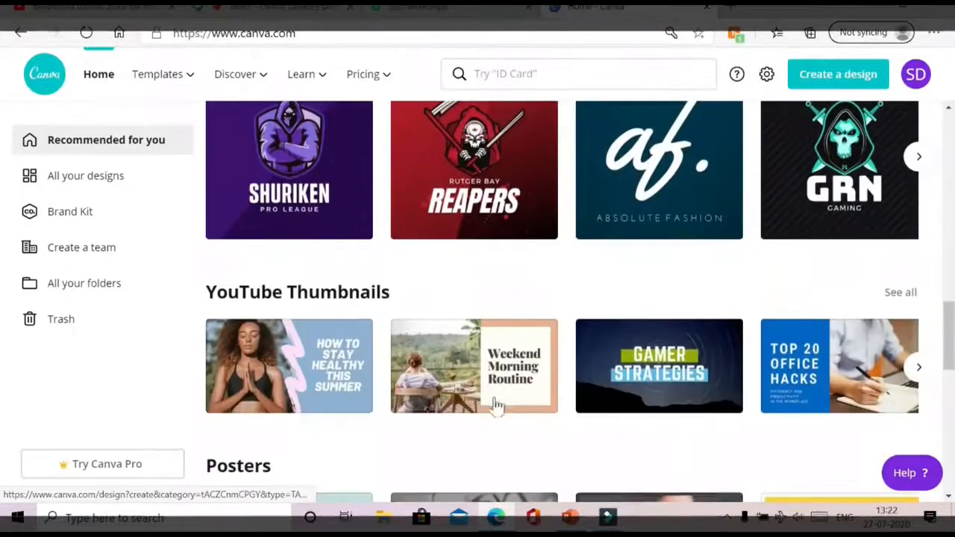
scroll(790, 360, "down", 8)
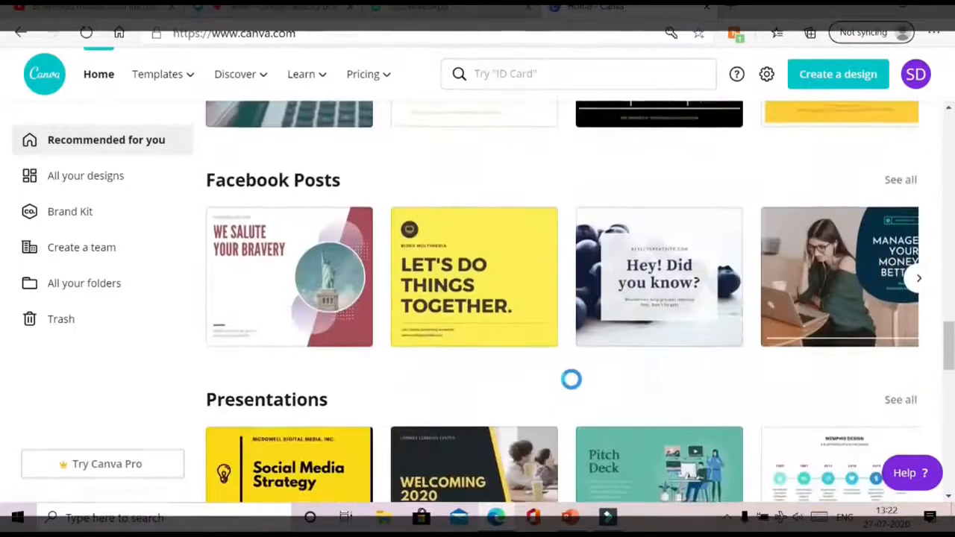
scroll(510, 405, "up", 15)
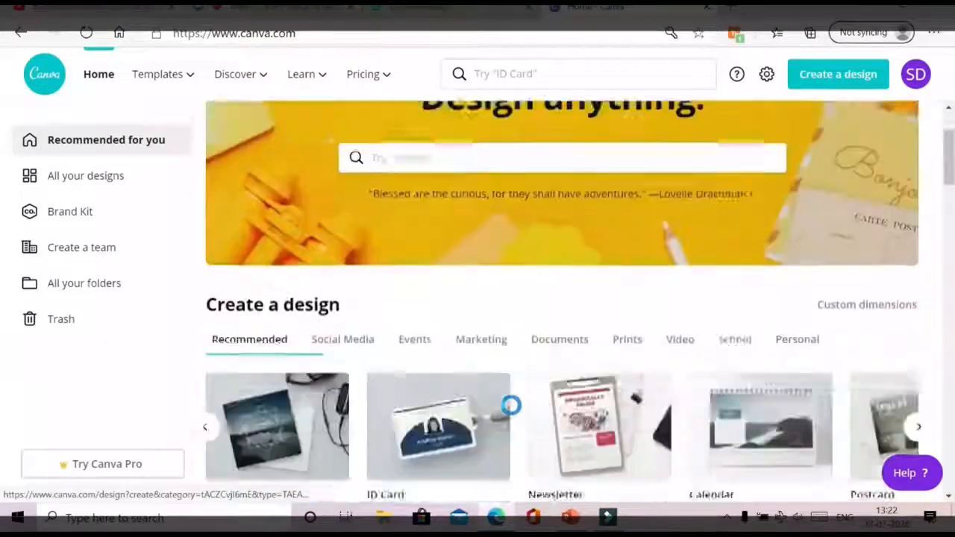
scroll(706, 424, "down", 3)
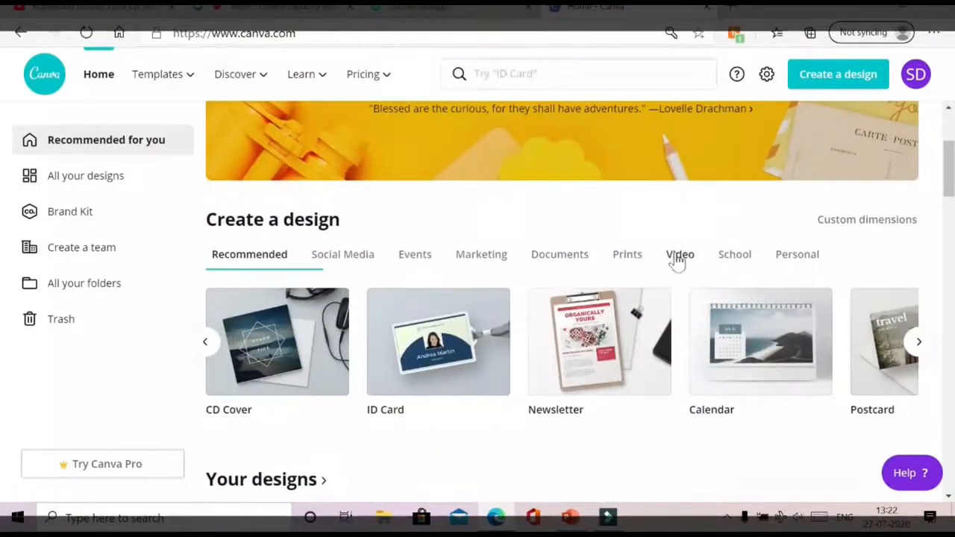
- Start a new 1920 × 1080 px Video design from the design-type list
left_click(837, 87)
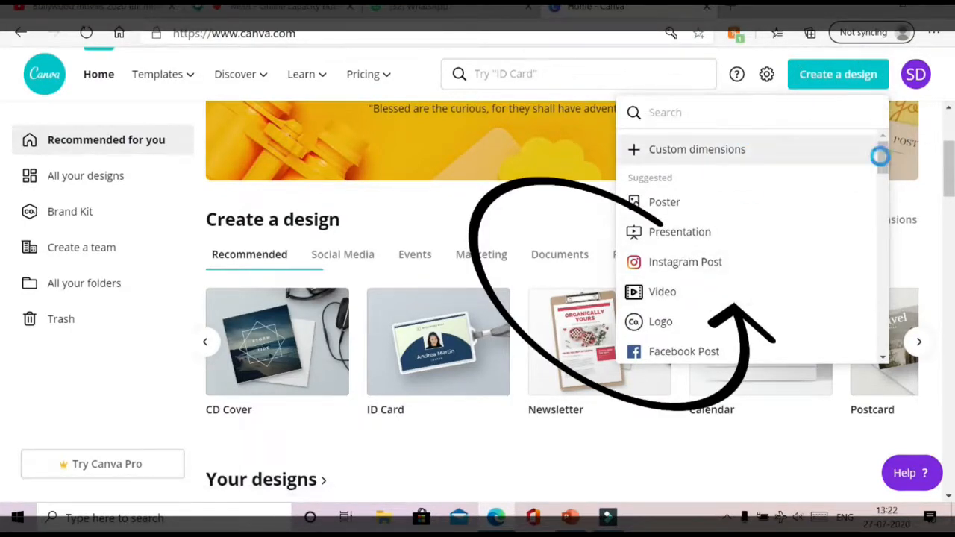
left_click_drag(883, 156, 741, 362)
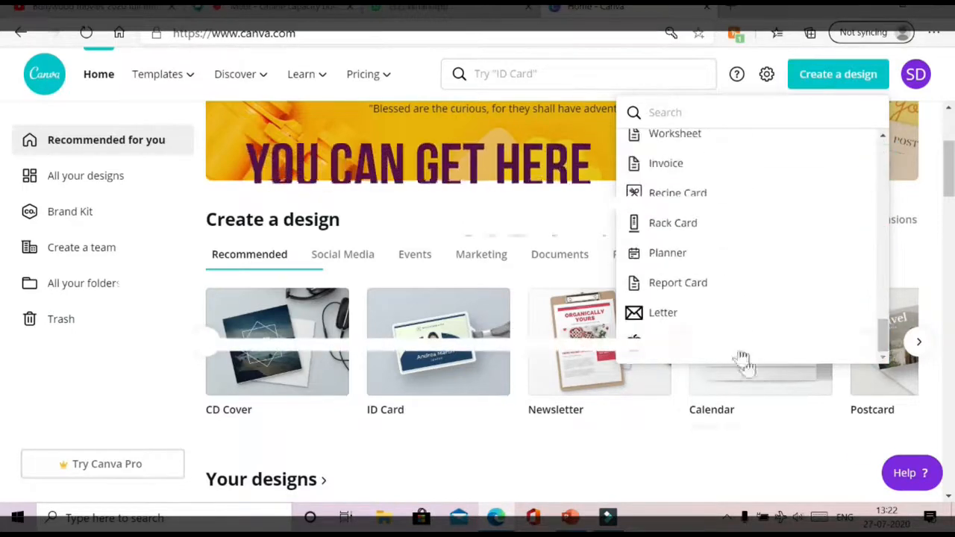
left_click_drag(881, 330, 895, 158)
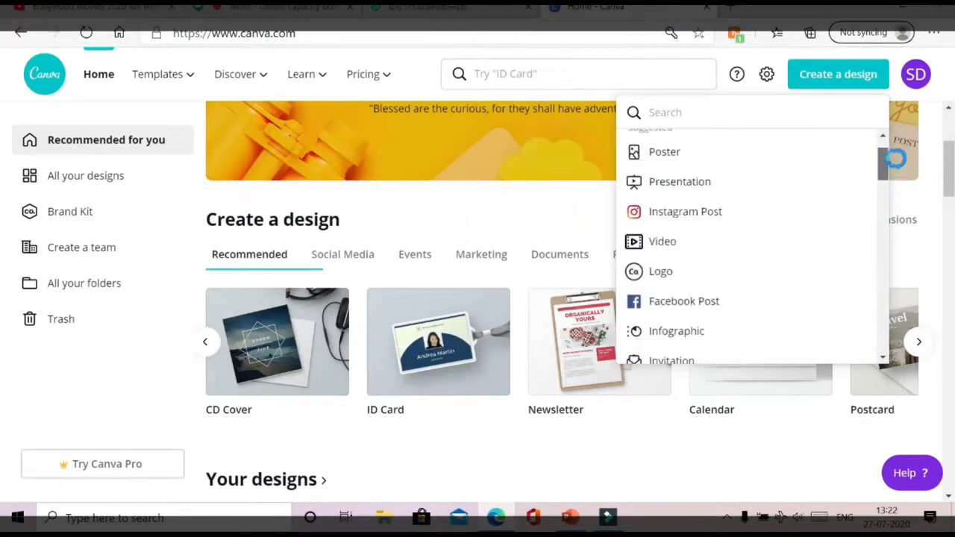
left_click(731, 242)
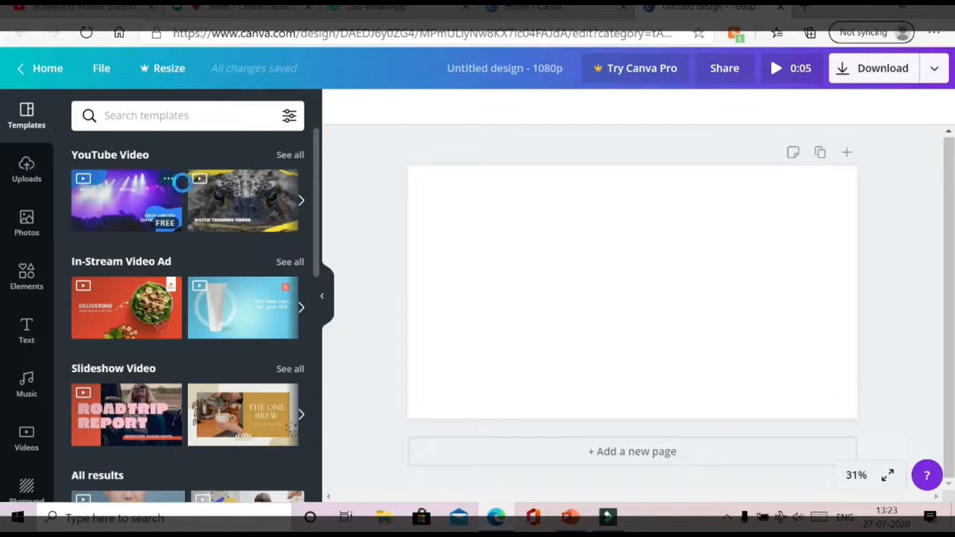
- Apply the orange salad template and change its headline to 'LET US LEARN' at size 144
left_click(136, 293)
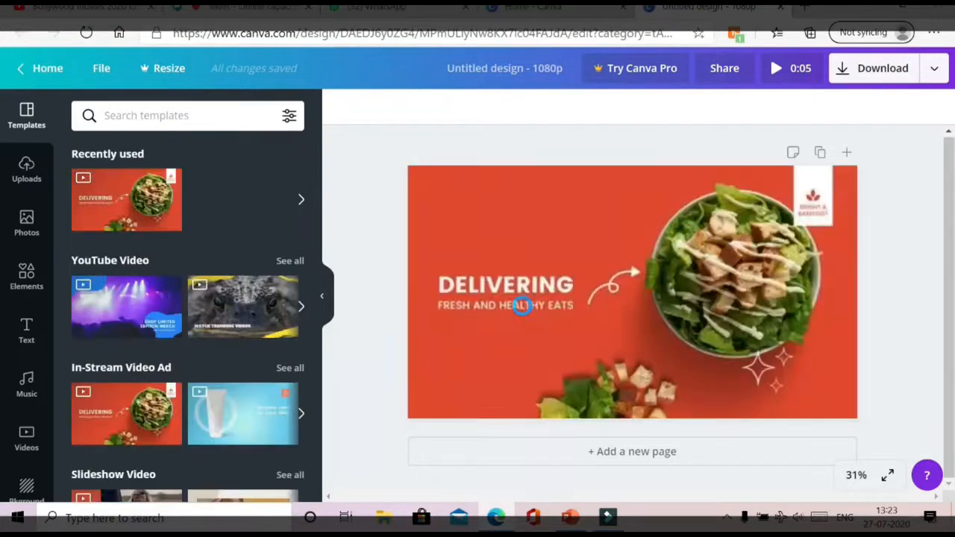
left_click(472, 289)
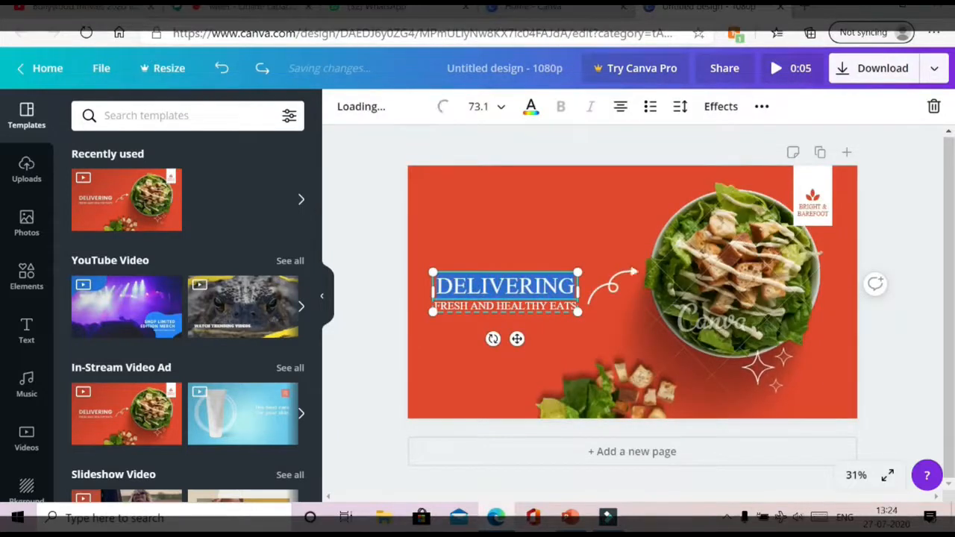
type("LET")
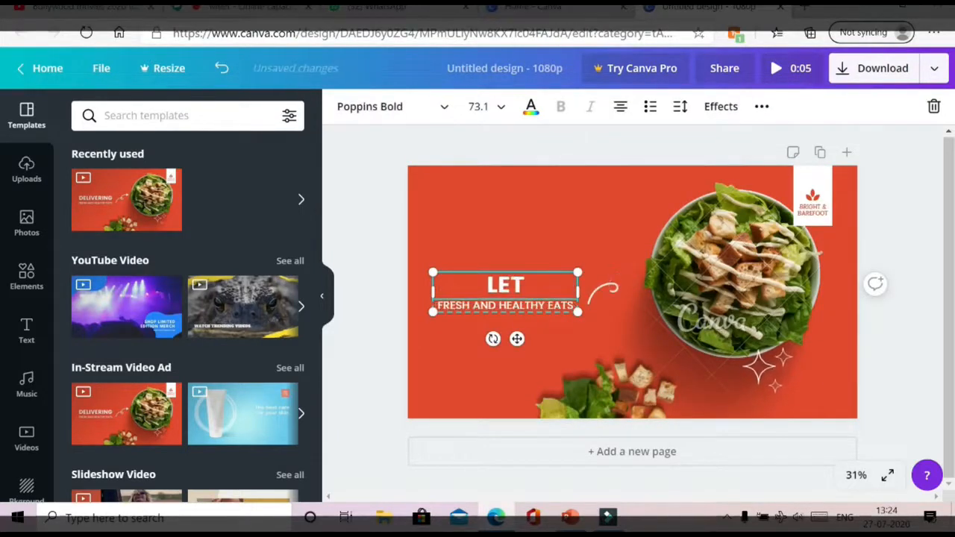
type(" US LEARN")
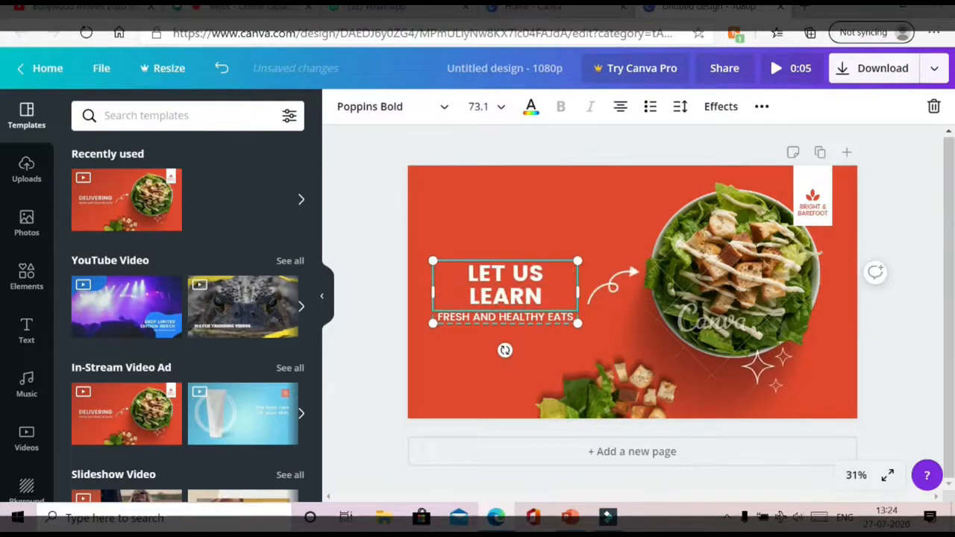
left_click_drag(577, 290, 597, 292)
left_click(493, 108)
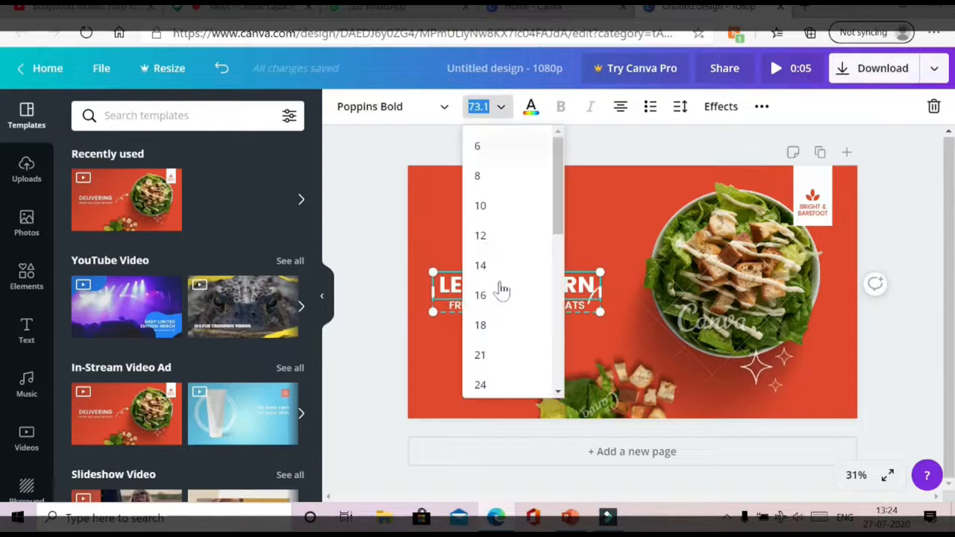
scroll(502, 290, "down", 3)
left_click(483, 338)
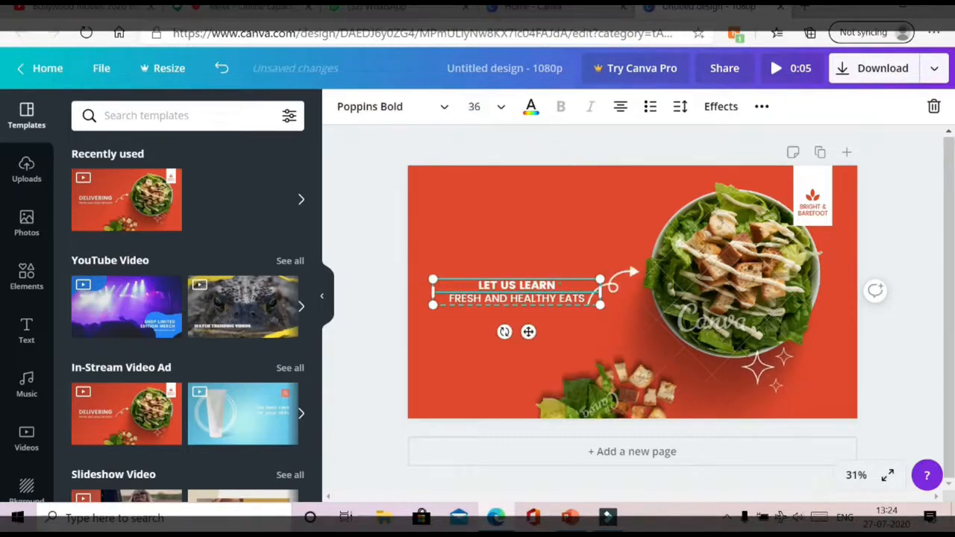
left_click(500, 107)
scroll(503, 311, "down", 3)
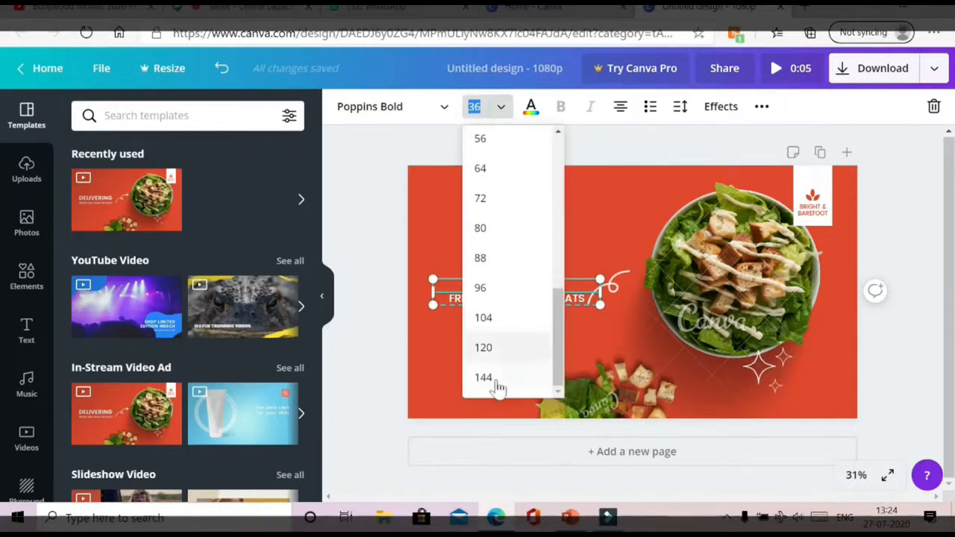
left_click(502, 375)
- Change the subtitle to 'HOW TO MAKE CANVAS' at size 72
left_click(559, 341)
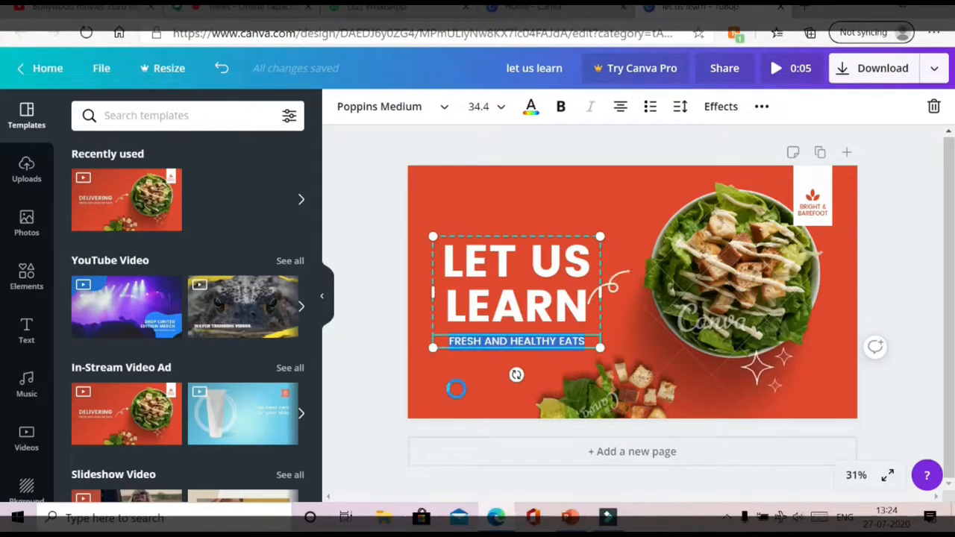
type("HOW TO MAKE CANVAS")
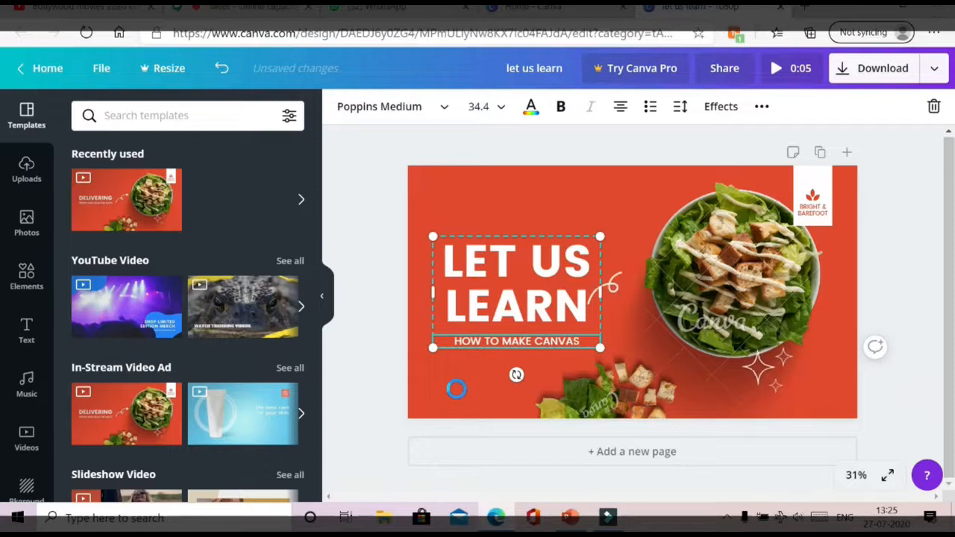
left_click(499, 109)
scroll(501, 331, "down", 3)
left_click(489, 349)
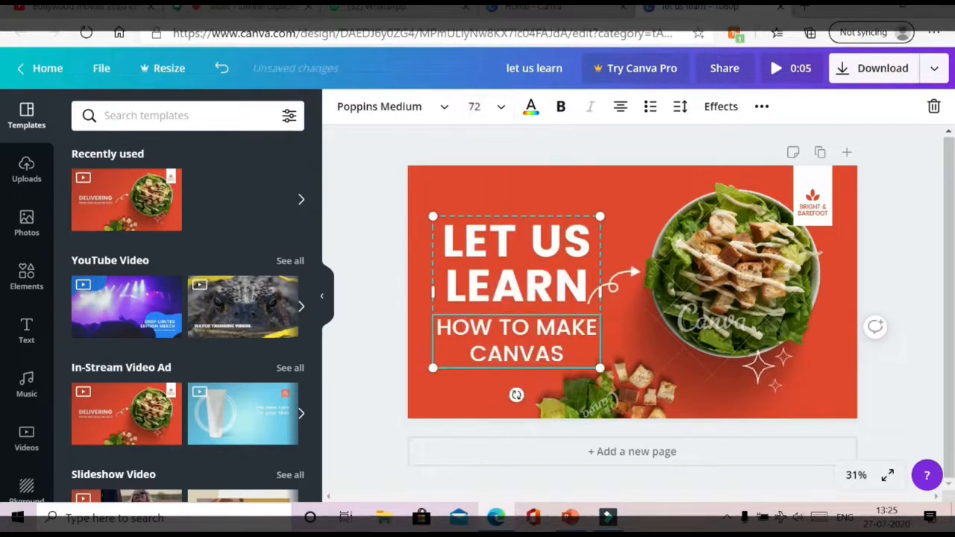
- Replace the BRIGHT & BAREFOOT logo text with 'BIOLOGY' and start a second line
left_click(776, 173)
left_click(812, 213)
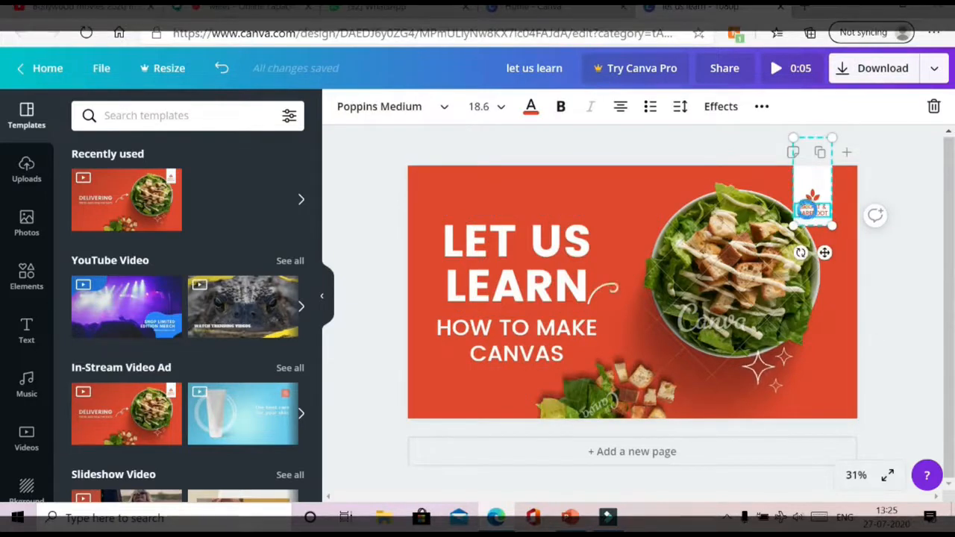
double_click(807, 210)
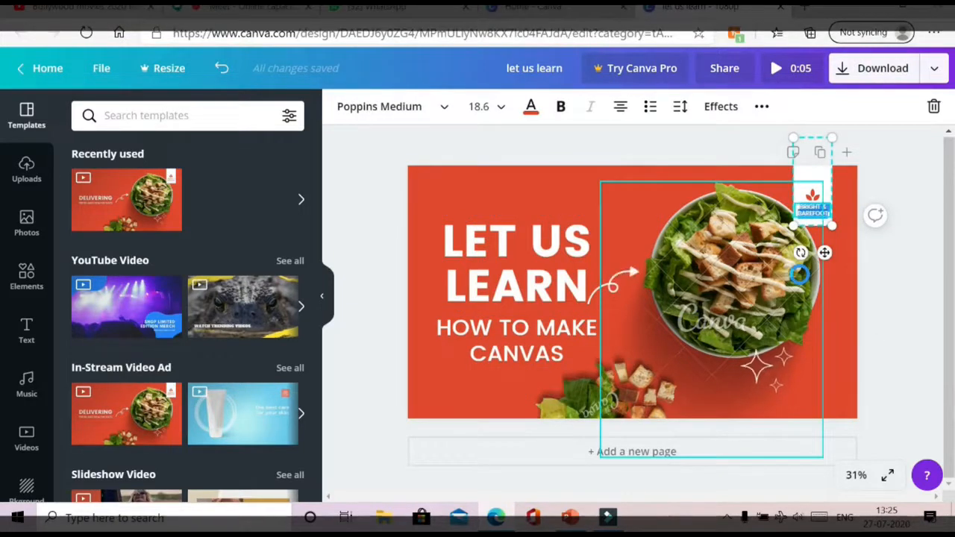
key("BackSpace")
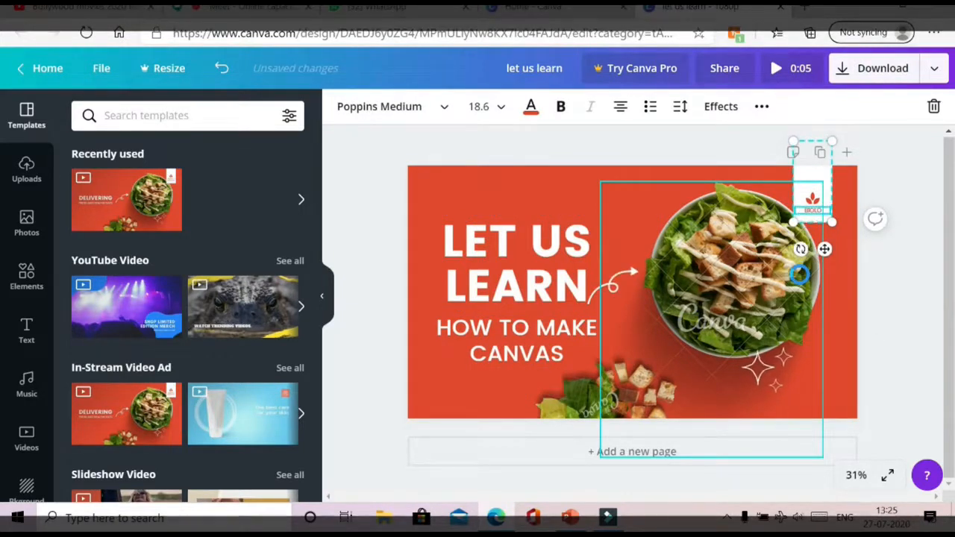
type("BIOLOGY")
key("Return")
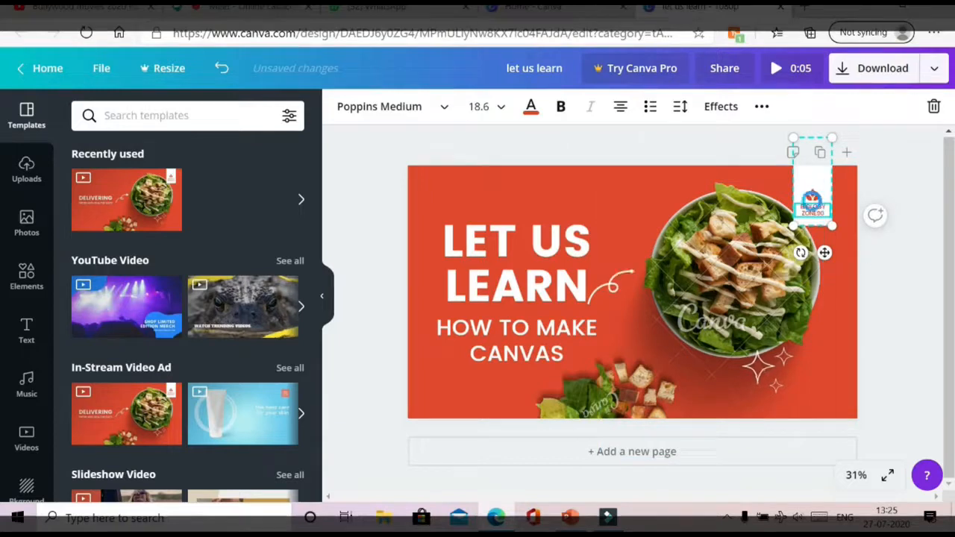
- Enlarge the BIOLOGY ZONE90 logo and move it against the design's right edge
left_click_drag(793, 226, 787, 237)
left_click(810, 179)
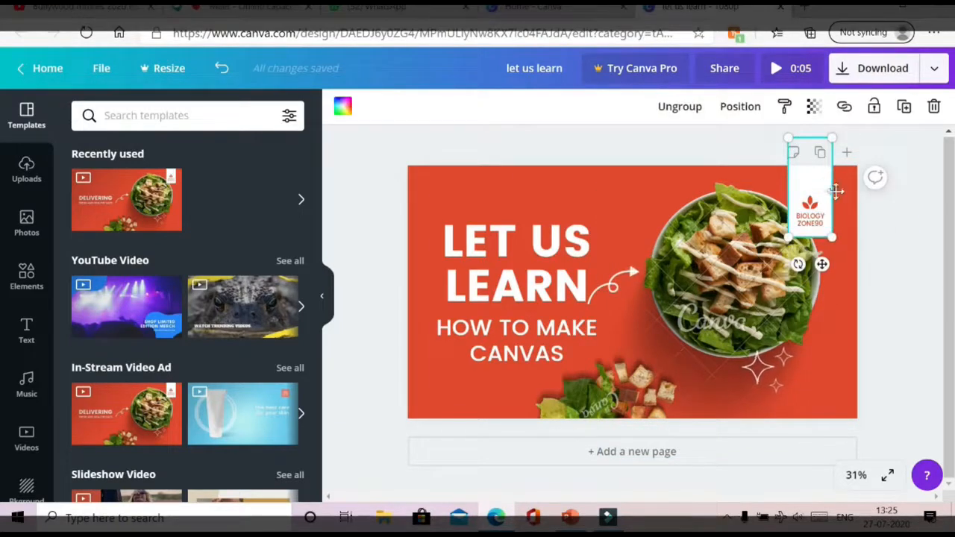
left_click_drag(835, 191, 850, 191)
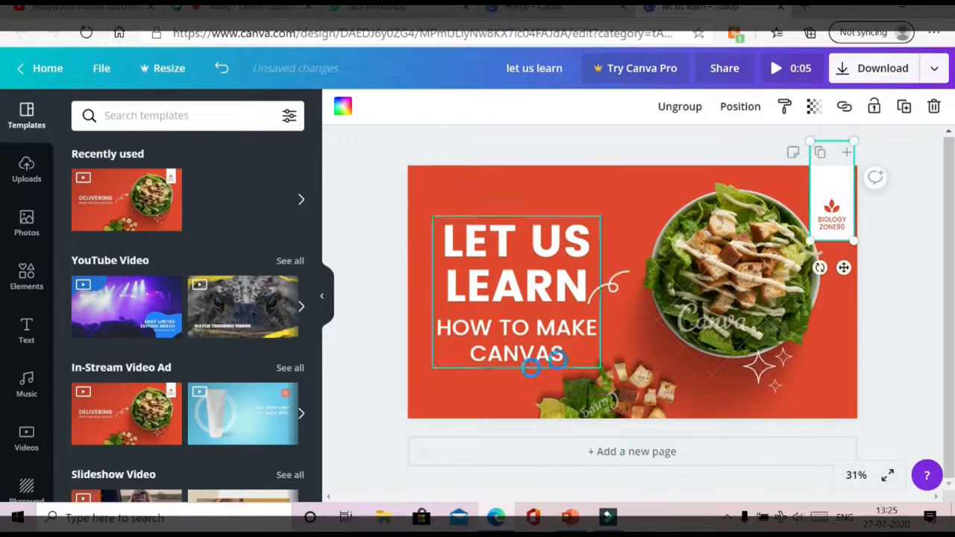
left_click(481, 391)
- Move the salad-crumbs image up toward the bowl, dismissing the premium image offer
left_click(608, 408)
left_click_drag(621, 368, 622, 334)
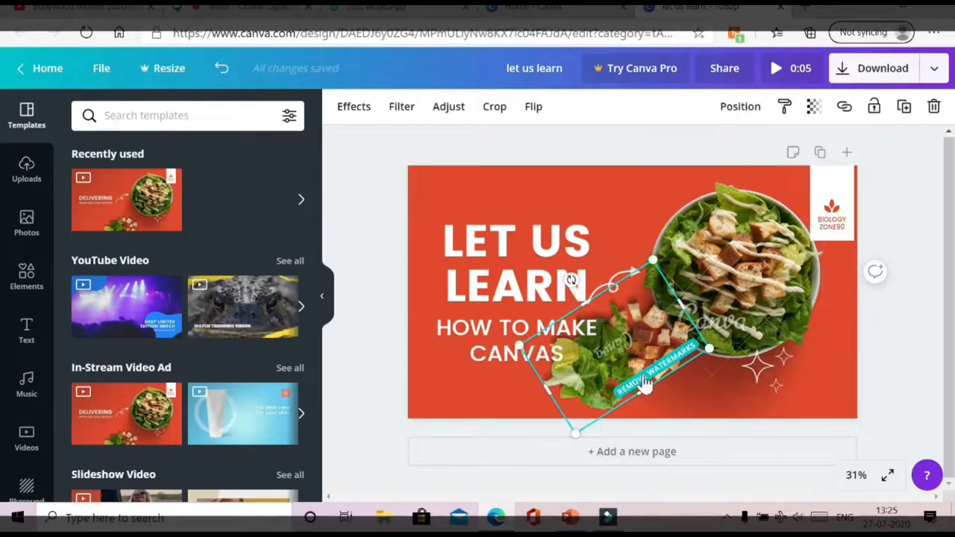
mouse_move(627, 339)
left_mouse_down()
mouse_move(614, 373)
mouse_move(628, 331)
left_mouse_up()
left_click(662, 370)
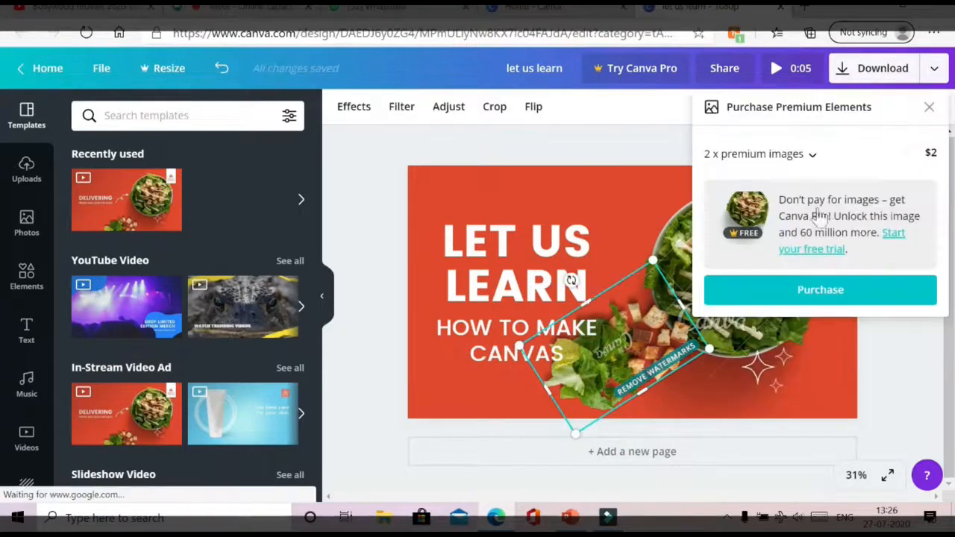
left_click(929, 107)
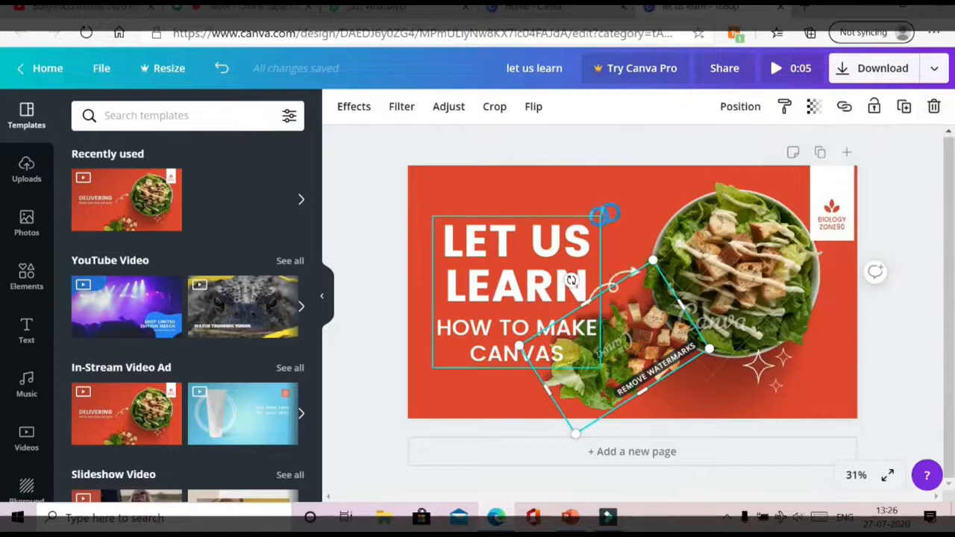
left_click(634, 203)
left_click(495, 388)
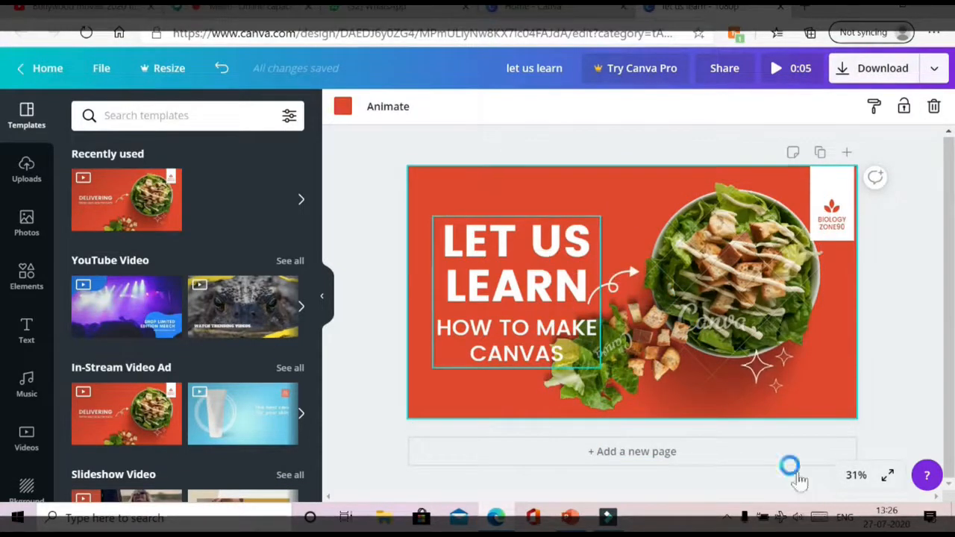
- Add a frog-template second page titled 'BIOLOGY ZONE 90' with subtitle 'Create Your Creativity'
left_click(608, 455)
left_click(294, 314)
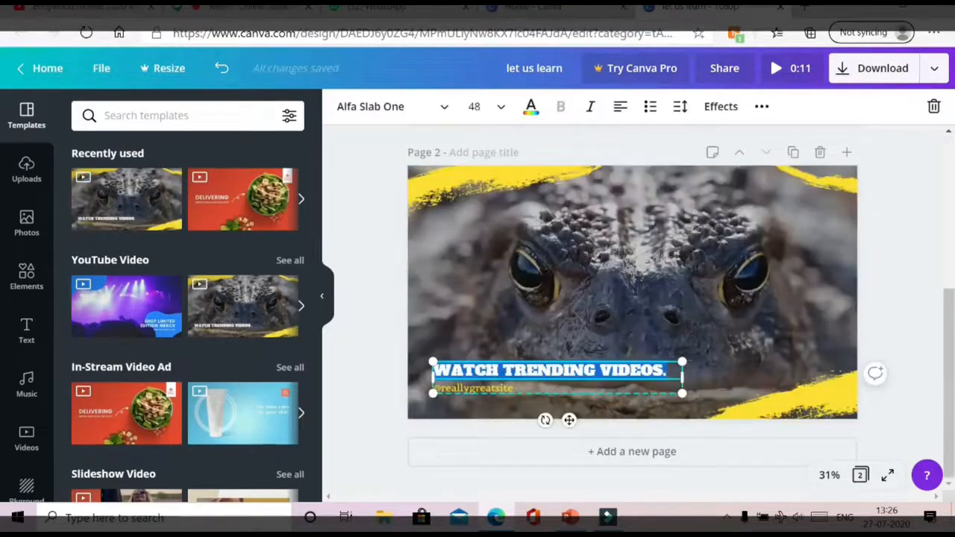
type("BIOLOGY ZONE 90")
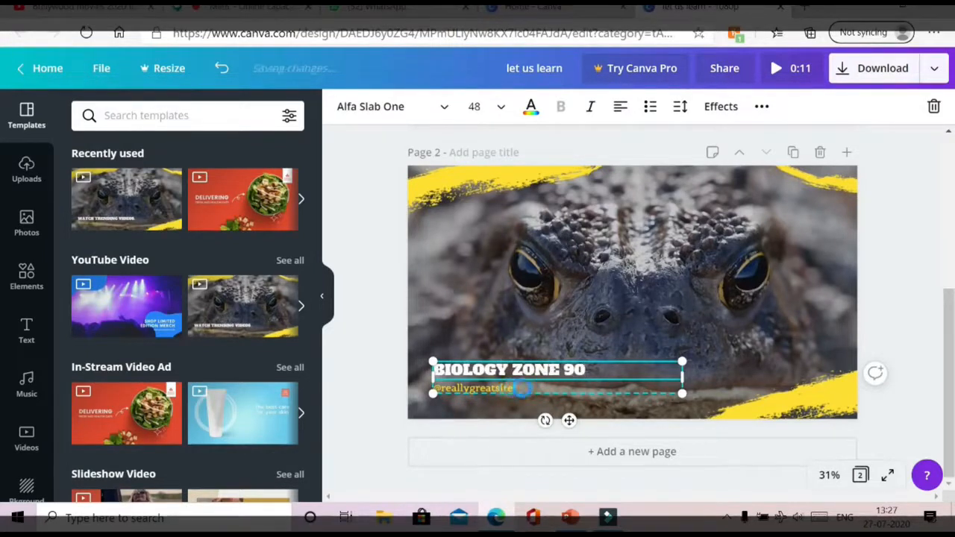
left_click(522, 388)
left_click_drag(401, 400, 395, 401)
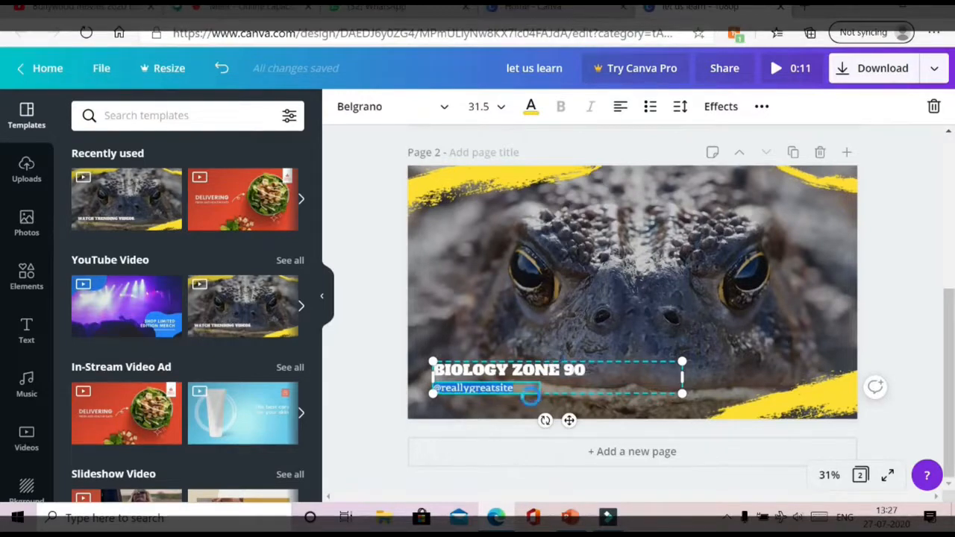
key("BackSpace")
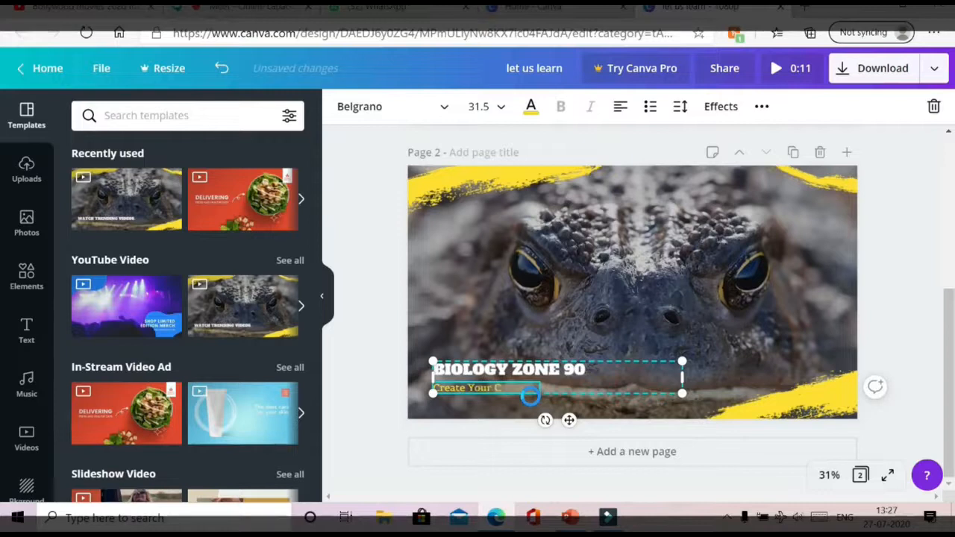
type("vity")
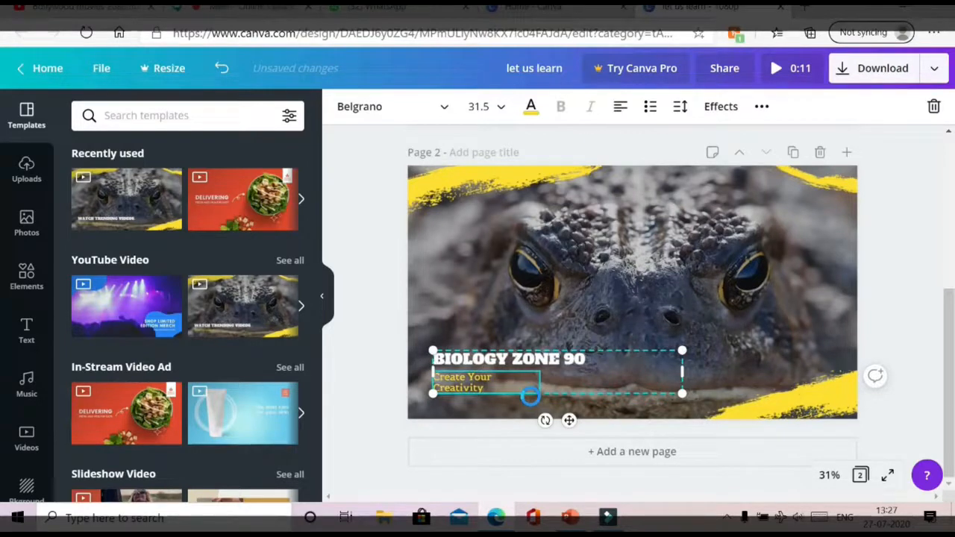
- Enlarge the page 2 title and subtitle and shift them up and left
left_click_drag(681, 350, 847, 213)
left_click(620, 321)
mouse_move(590, 373)
left_mouse_down()
mouse_move(575, 309)
mouse_move(619, 399)
mouse_move(607, 335)
mouse_move(582, 386)
left_mouse_up()
left_click(482, 298)
left_click(32, 277)
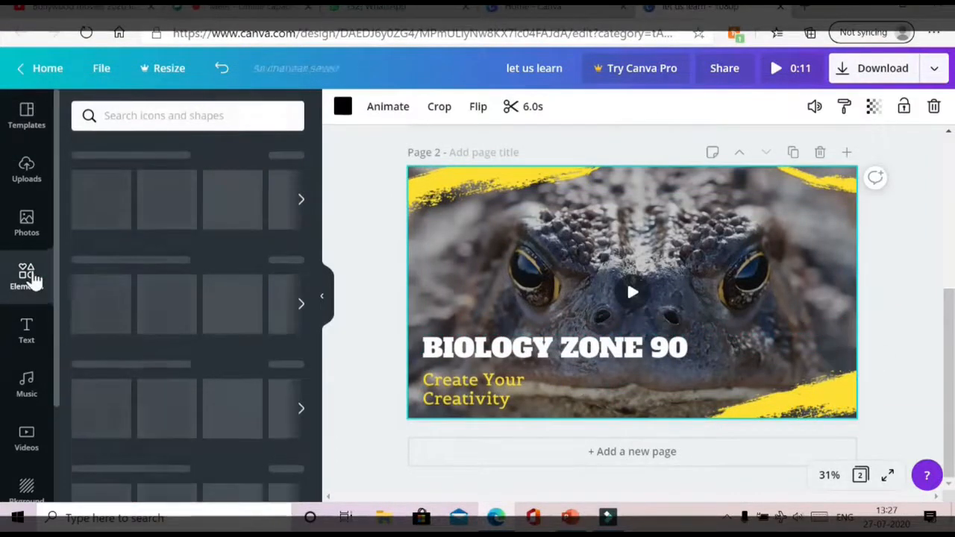
- Add a sign-holding person sticker to page 2, enlarged at the lower right
left_click(155, 208)
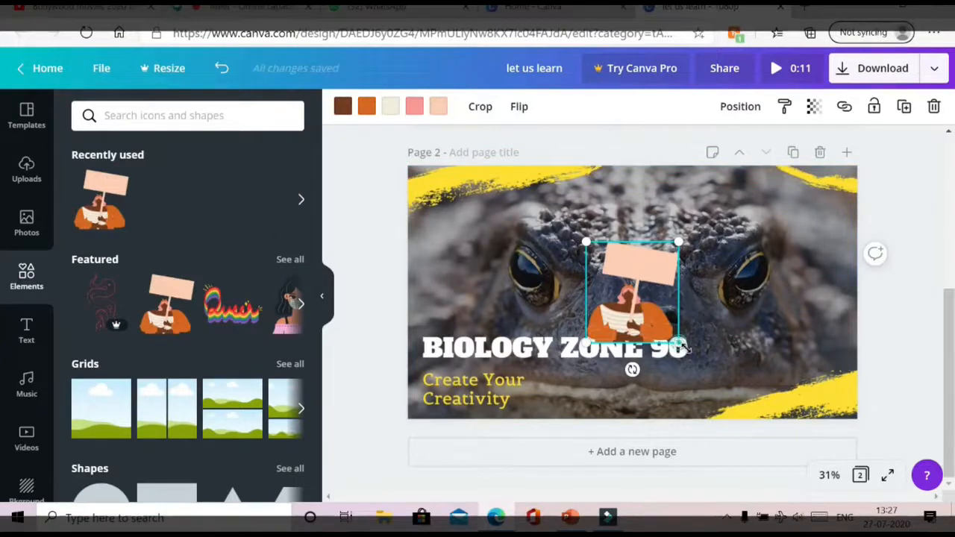
left_click_drag(681, 345, 738, 407)
left_click_drag(646, 279, 765, 289)
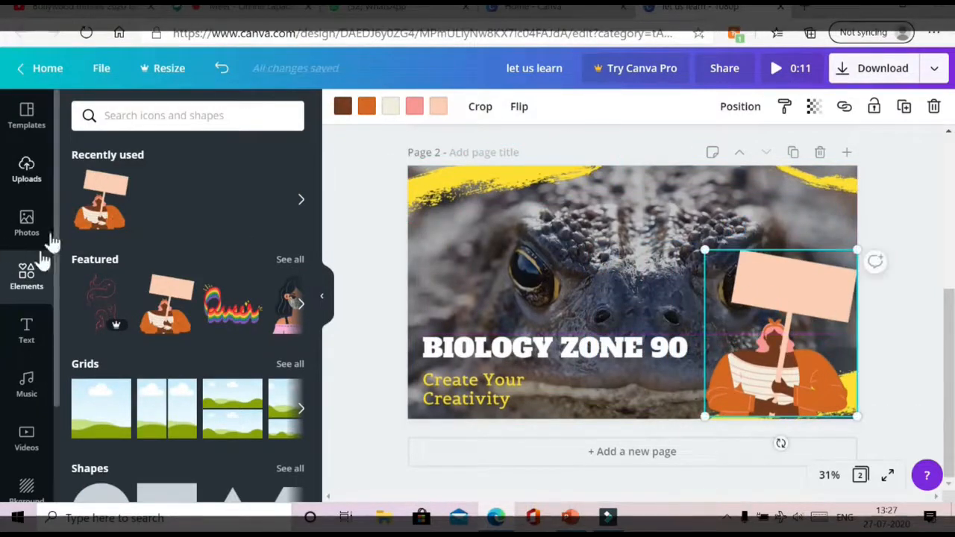
left_click_drag(705, 251, 656, 198)
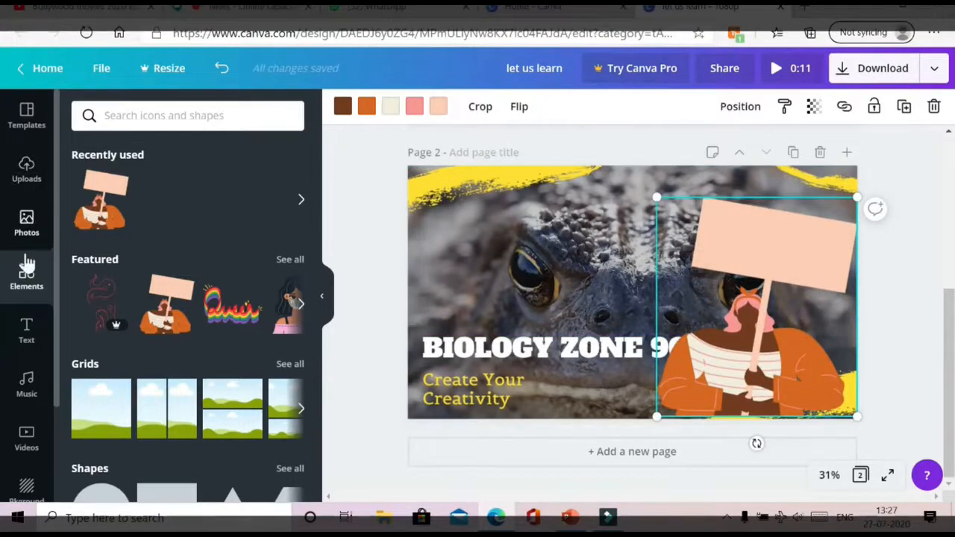
left_click(26, 336)
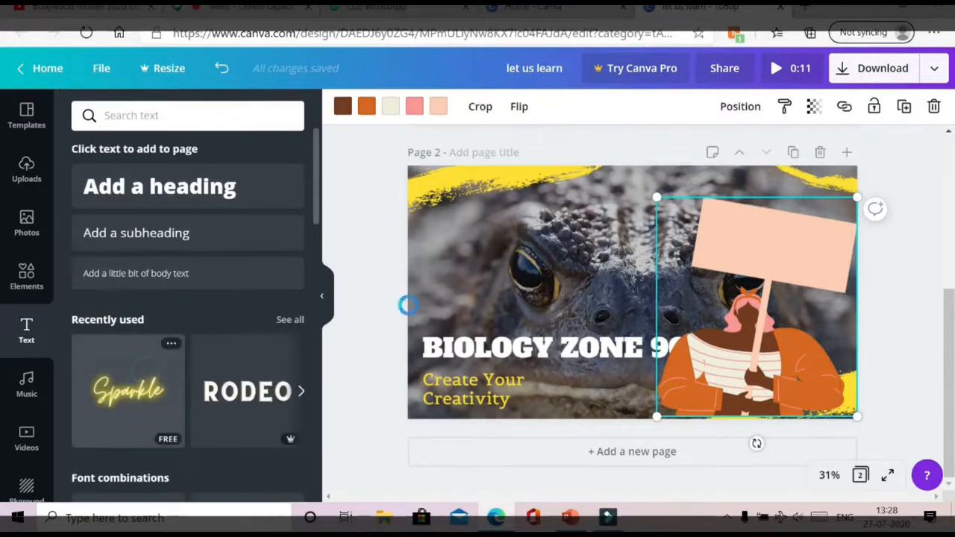
- Change the Sparkle text to 'be Creative', then resize, tilt and set it on the peach sign
double_click(620, 295)
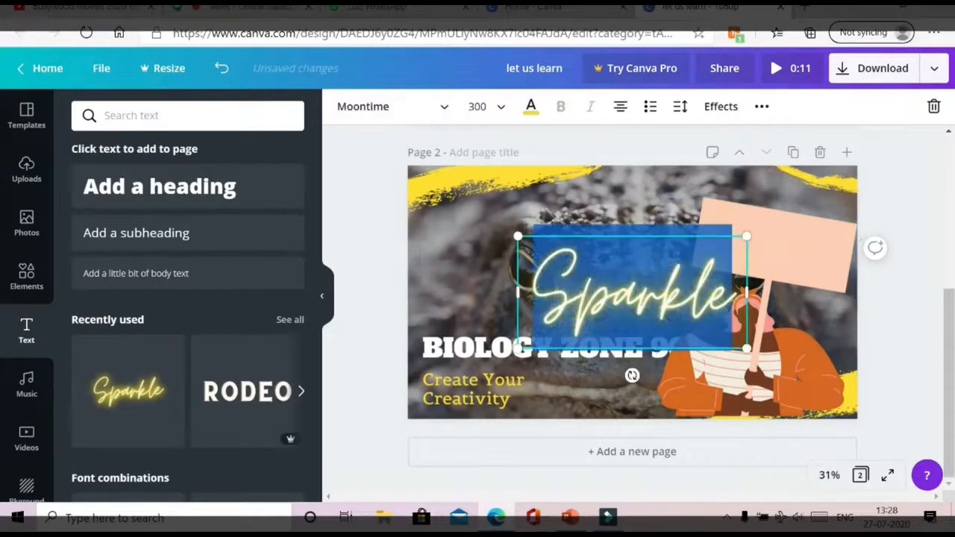
type("be")
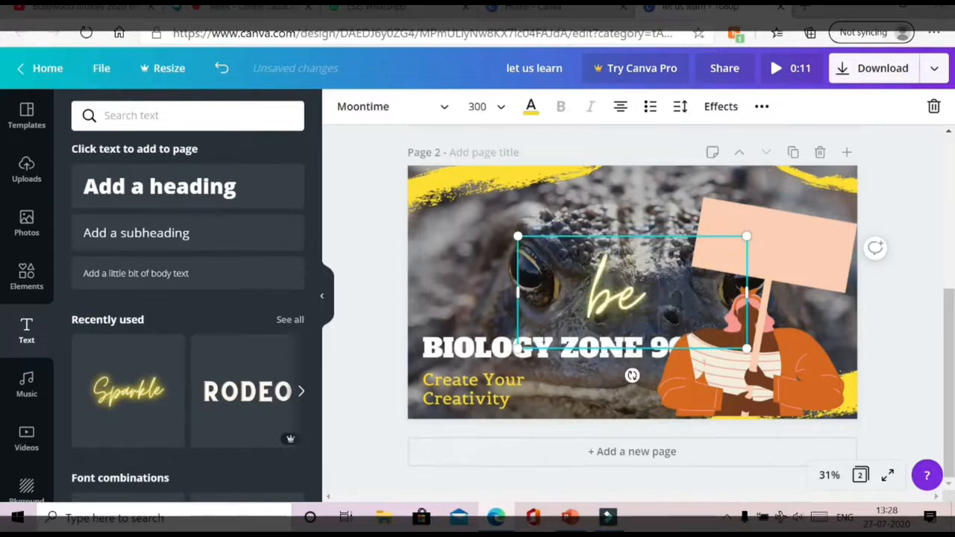
type(" Creative")
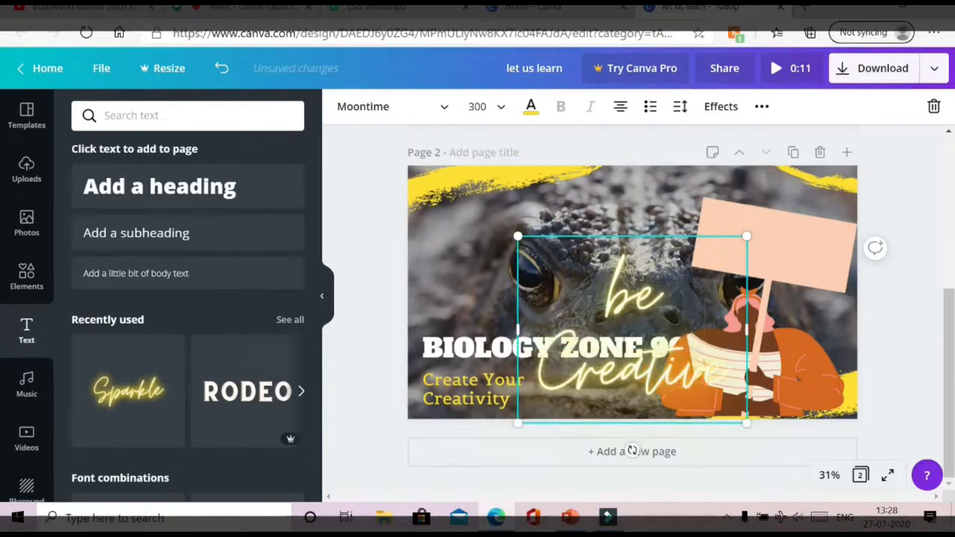
left_click_drag(746, 329, 800, 329)
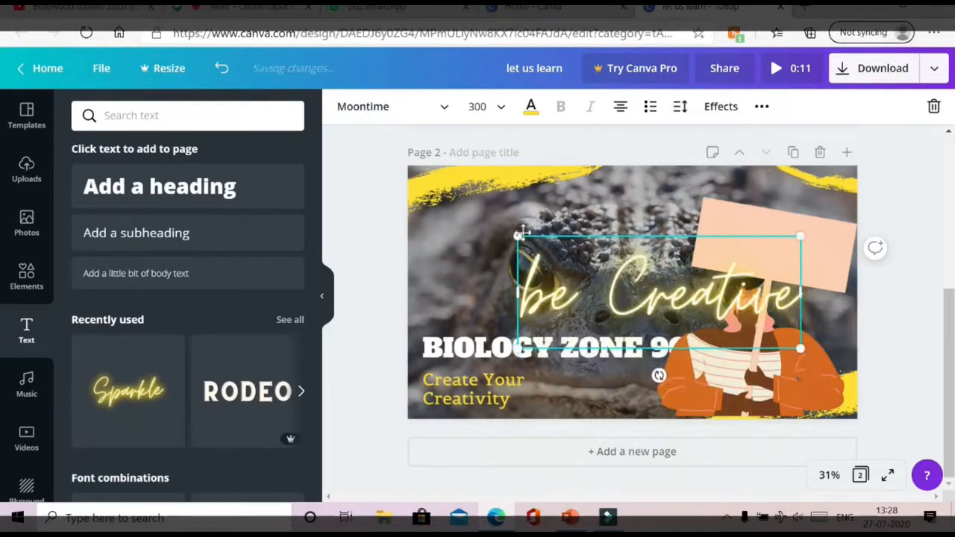
left_click_drag(518, 237, 665, 296)
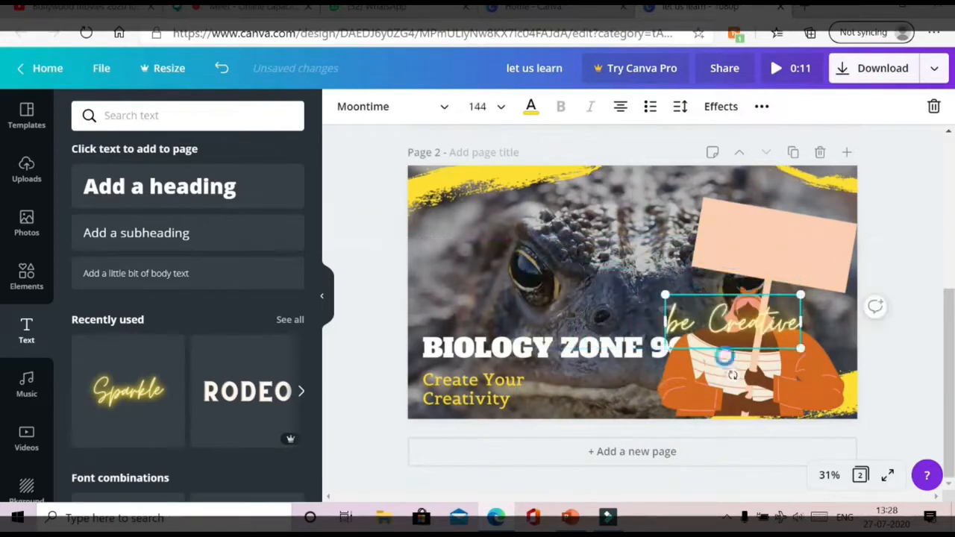
mouse_move(732, 375)
left_mouse_down()
mouse_move(719, 359)
mouse_move(728, 362)
left_mouse_up()
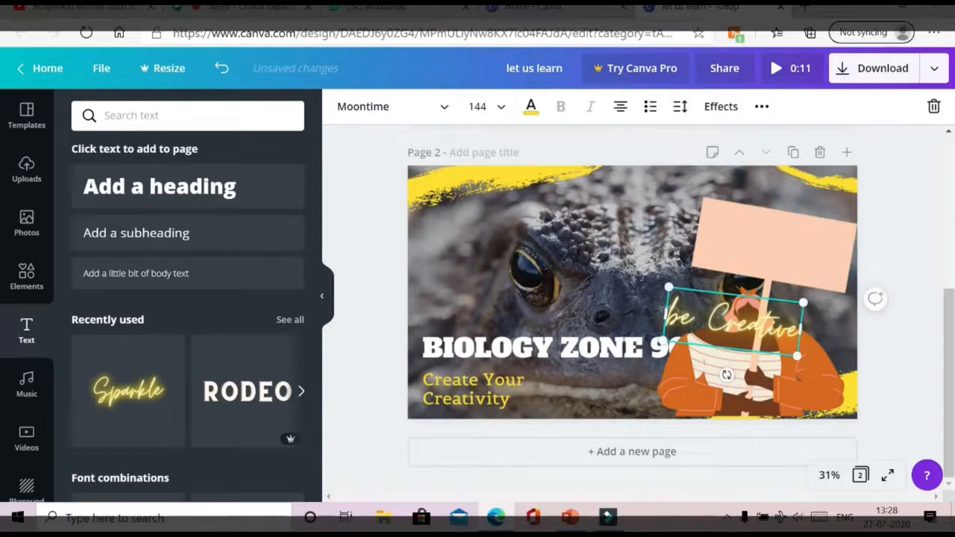
left_click_drag(731, 293, 770, 222)
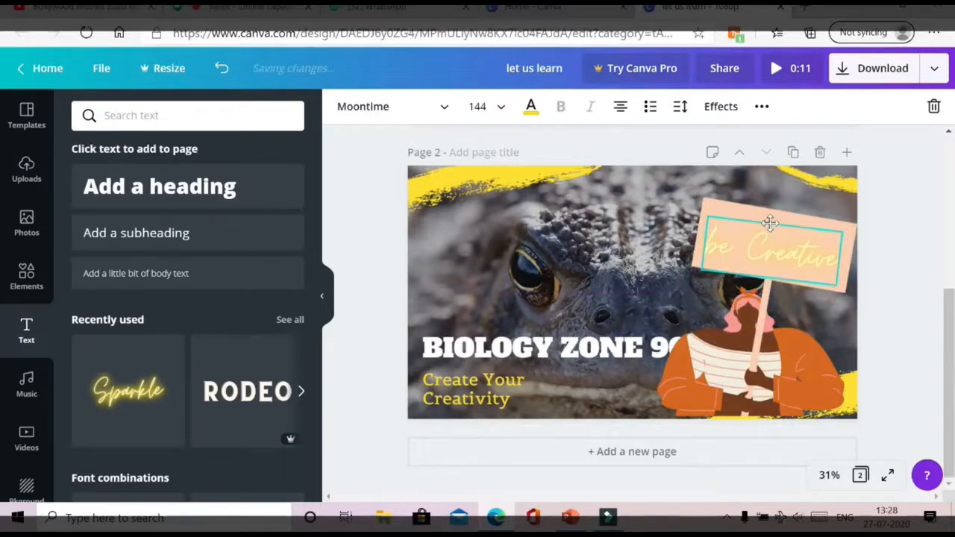
left_click_drag(764, 304, 762, 306)
- Make the 'be Creative' sign text black, then add a new page 3
double_click(792, 253)
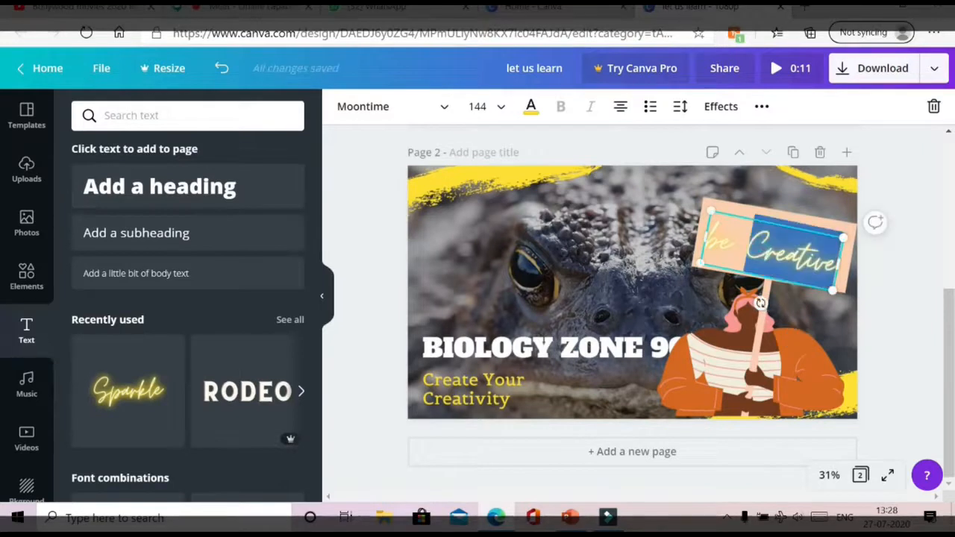
left_click(530, 106)
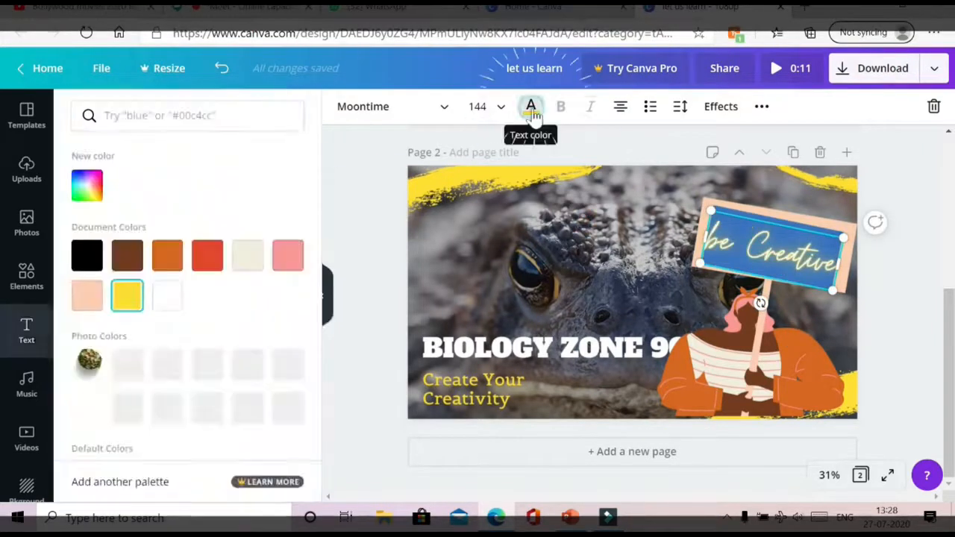
left_click(98, 254)
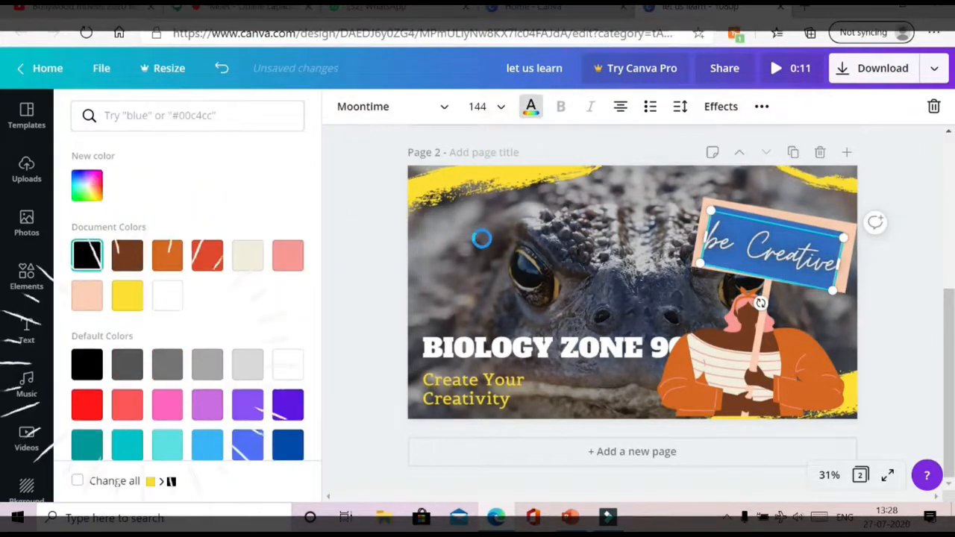
left_click(534, 228)
left_click(594, 256)
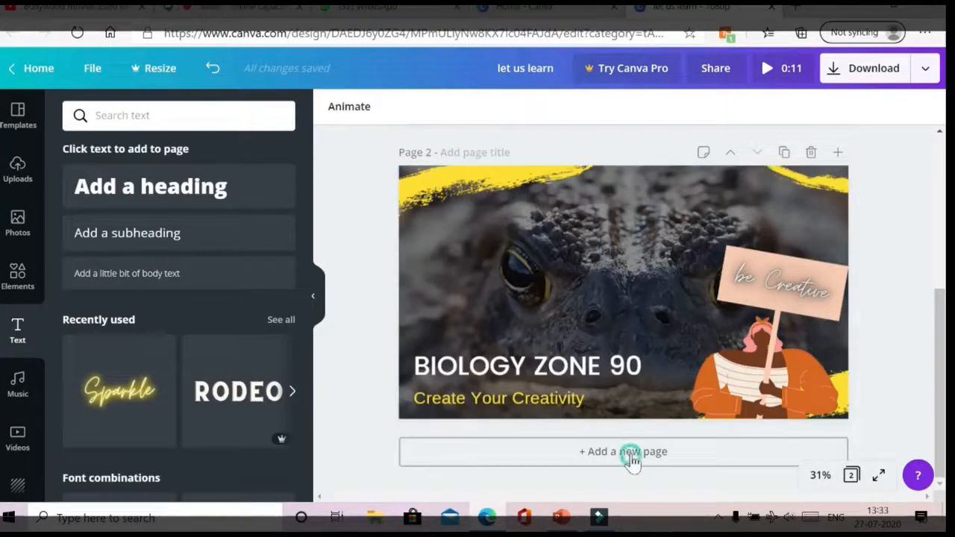
left_click(630, 457)
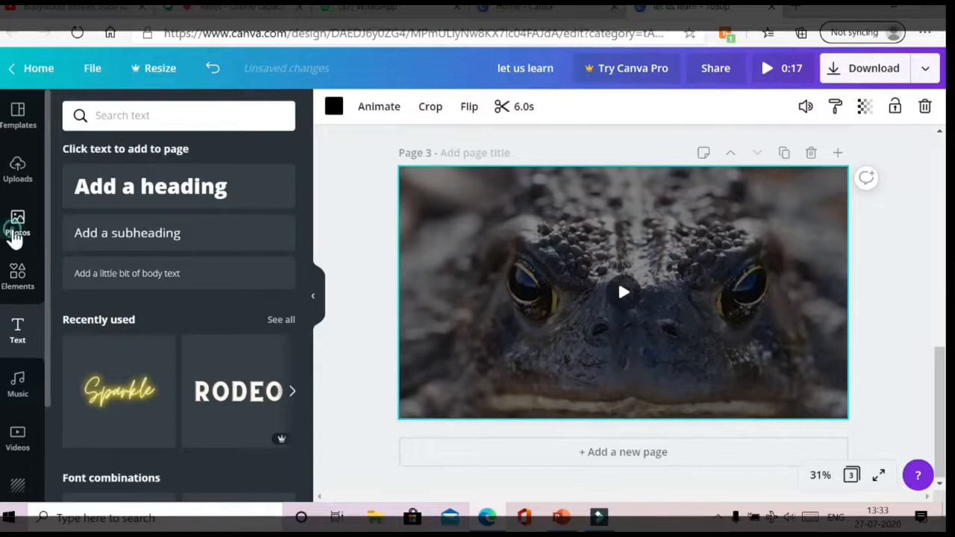
- Place the photo of someone typing on a laptop on page 3 and stretch it edge to edge
left_click(18, 223)
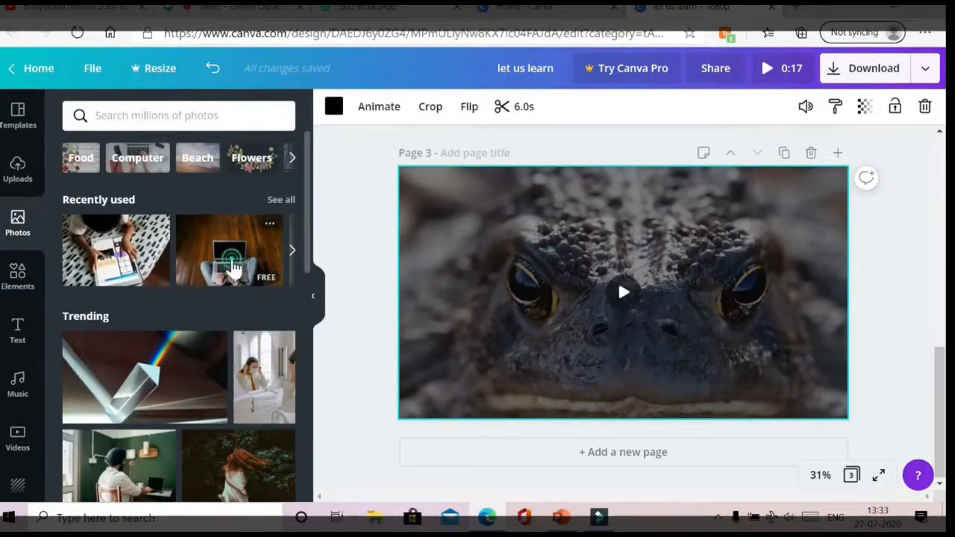
left_click(232, 266)
left_click_drag(471, 192, 442, 172)
left_click_drag(440, 284, 399, 283)
left_click_drag(770, 282, 848, 284)
left_click_drag(620, 393, 623, 419)
left_click_drag(620, 174, 620, 167)
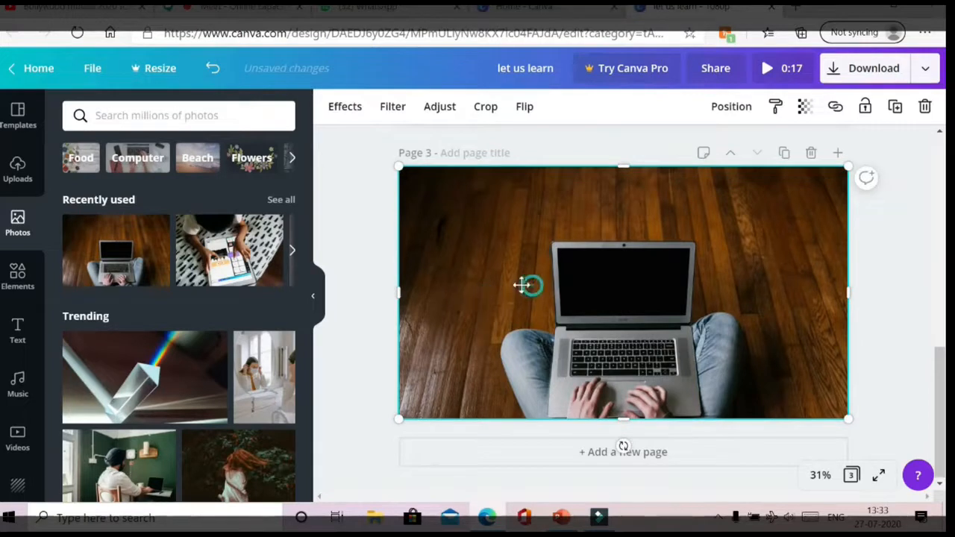
left_click_drag(522, 284, 520, 284)
left_click_drag(834, 290, 849, 288)
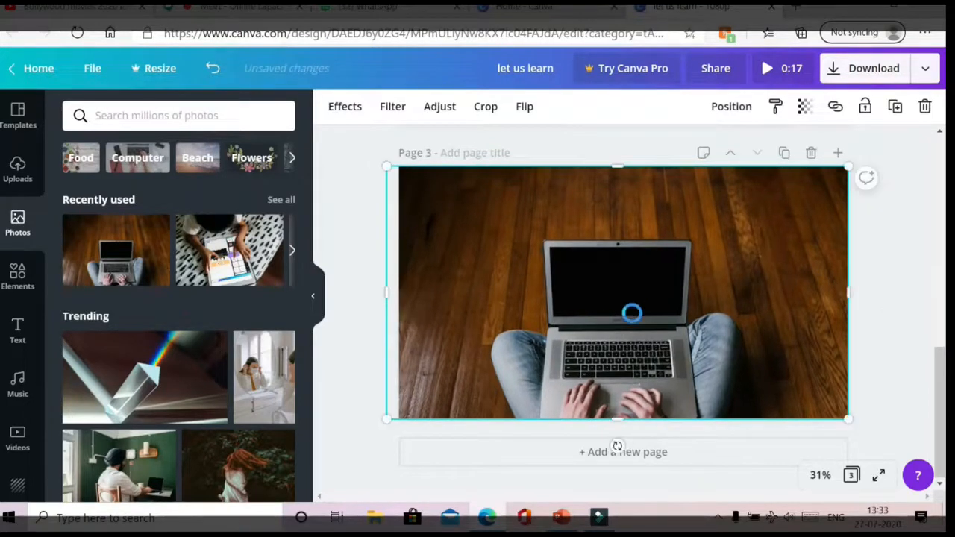
left_click(438, 110)
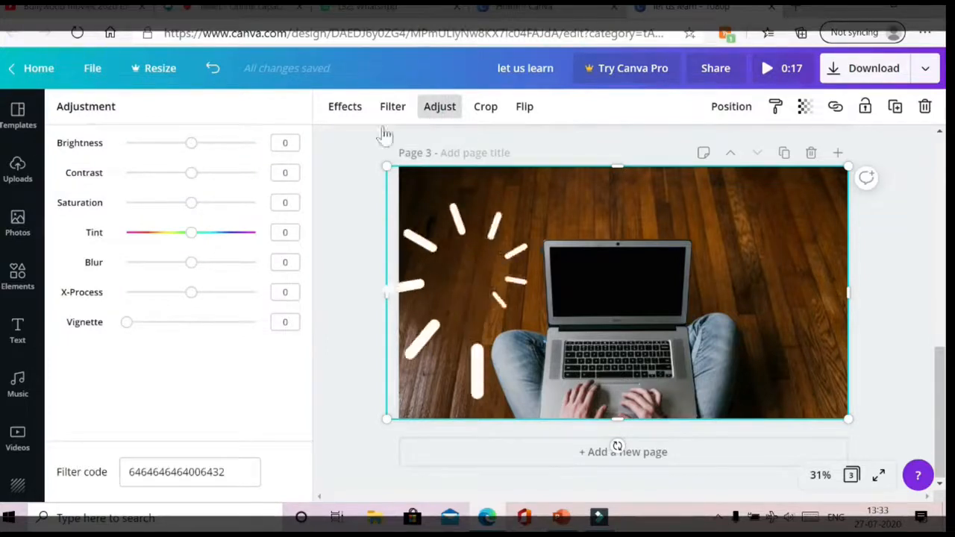
- Give the laptop photo contrast −19, saturation −33, tint −61, blur −3 and vignette 64
left_click_drag(191, 142, 170, 205)
left_click_drag(189, 238, 153, 236)
mouse_move(183, 266)
left_mouse_down()
mouse_move(157, 264)
mouse_move(184, 267)
left_mouse_up()
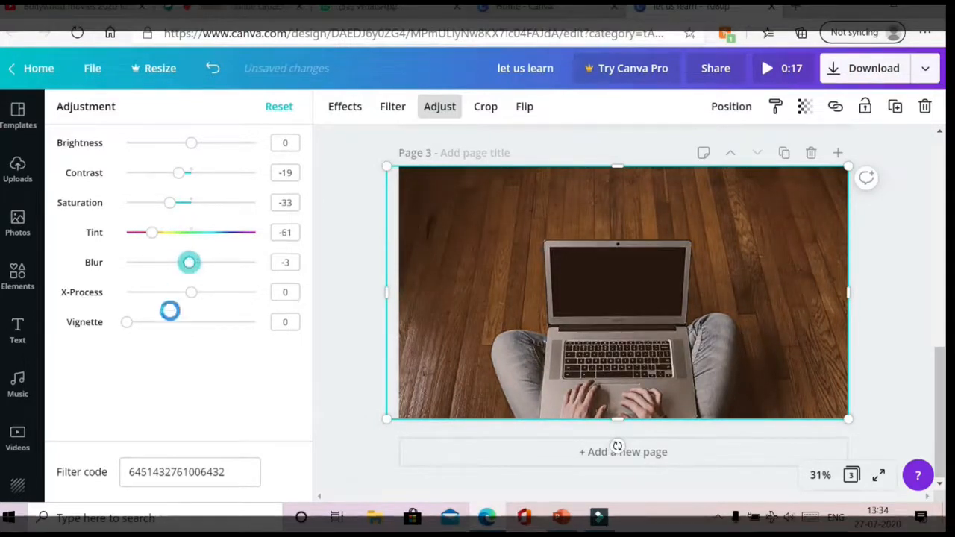
left_click_drag(126, 333, 217, 329)
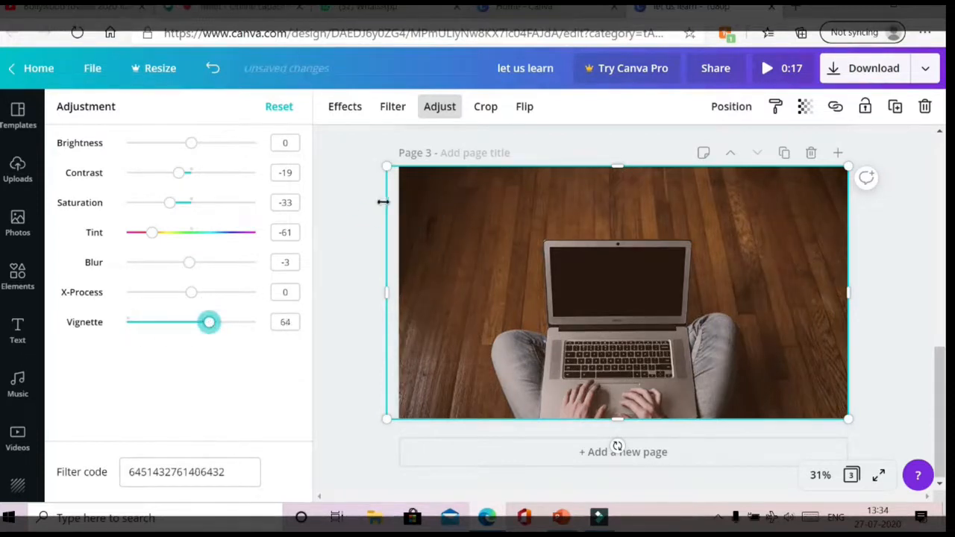
left_click(348, 213)
left_click(18, 326)
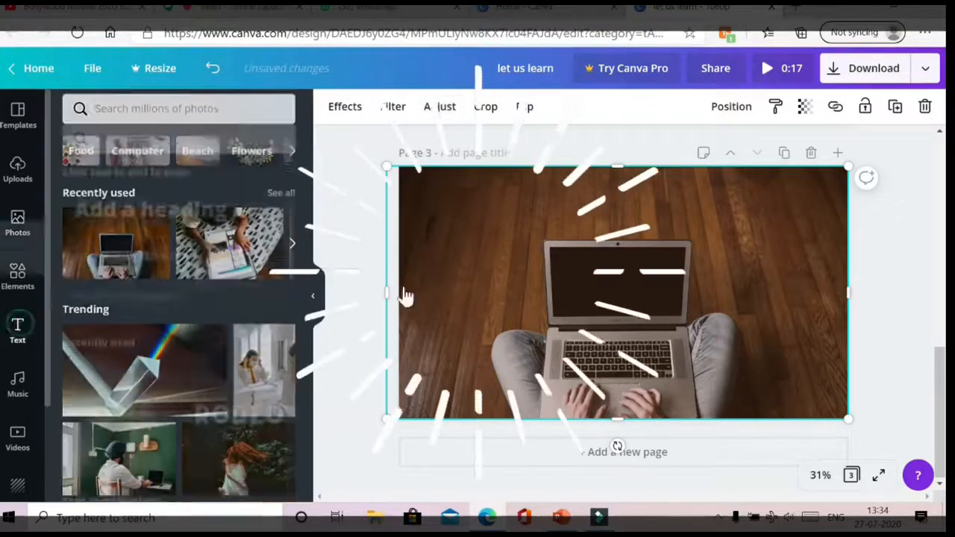
- Add the orange outlined ACTION text and move it down over the laptop keyboard
scroll(164, 360, "down", 5)
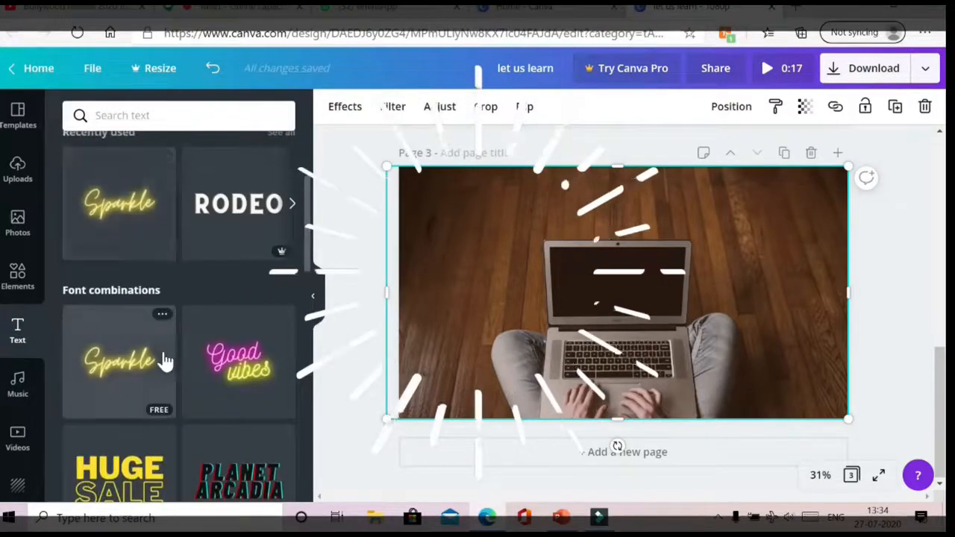
scroll(108, 388, "down", 3)
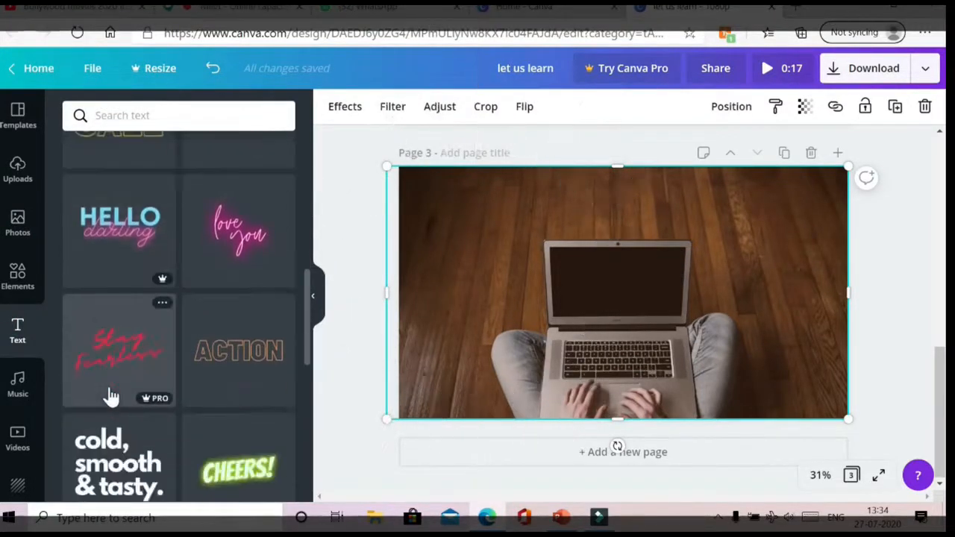
left_click(250, 341)
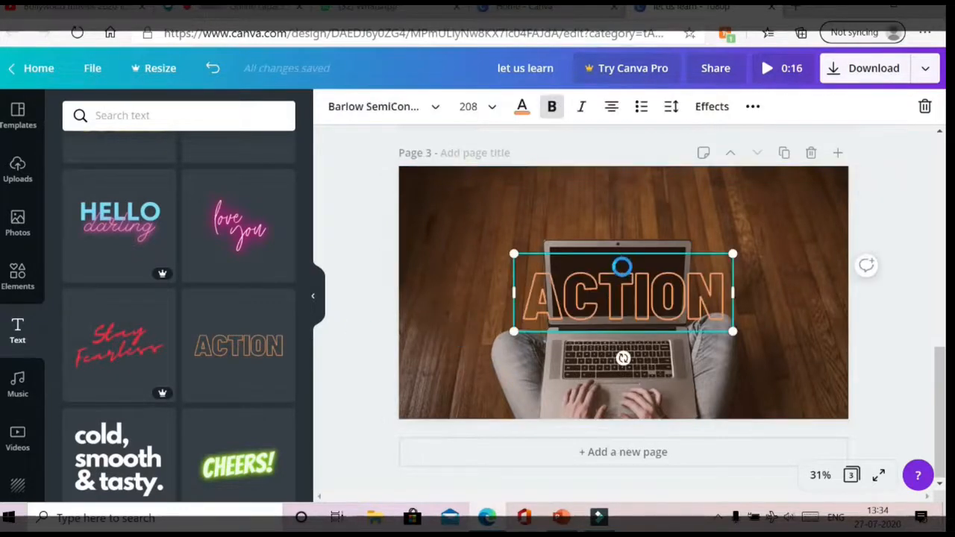
left_click_drag(621, 266, 618, 345)
left_click(405, 303)
- Add a pink WOW! and shrink it onto the laptop screen
scroll(207, 362, "down", 6)
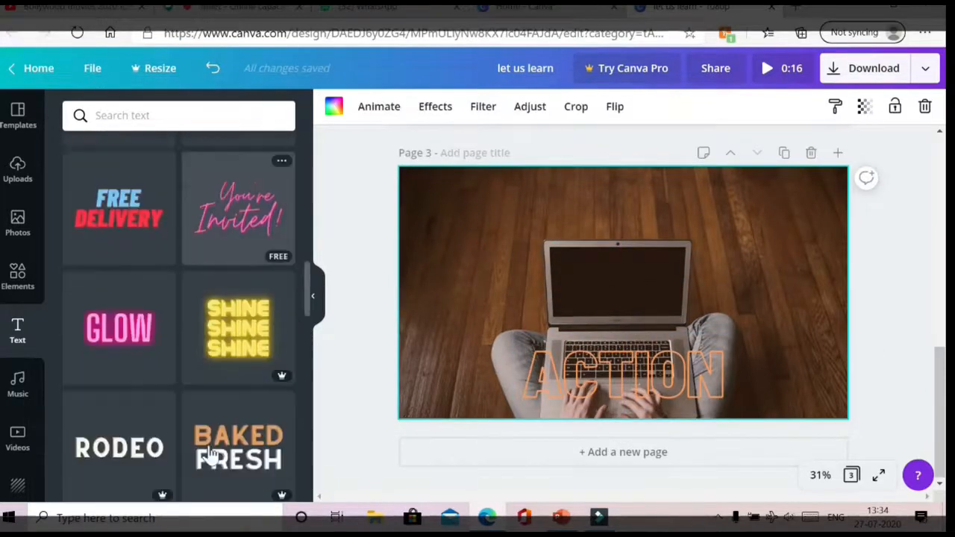
scroll(211, 456, "down", 1)
scroll(149, 309, "down", 6)
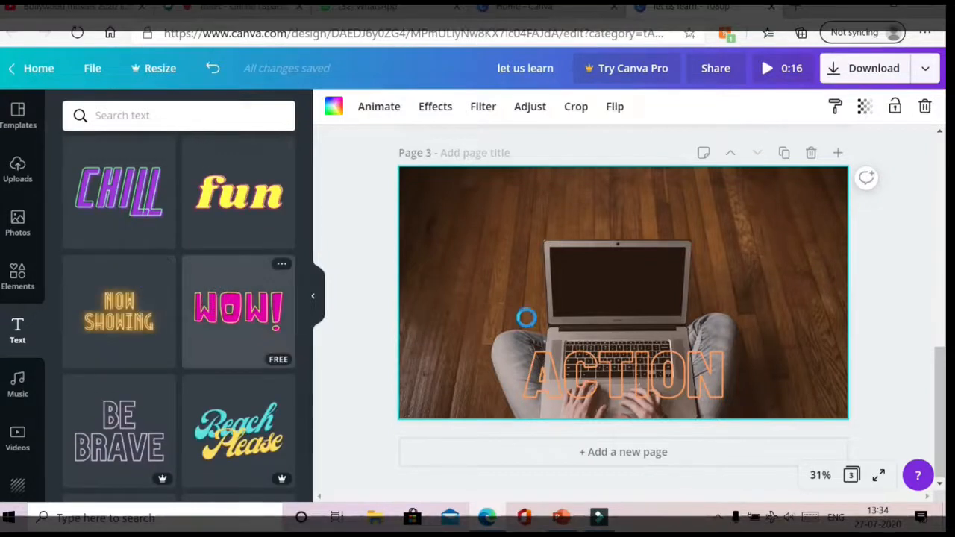
left_click_drag(518, 239, 614, 273)
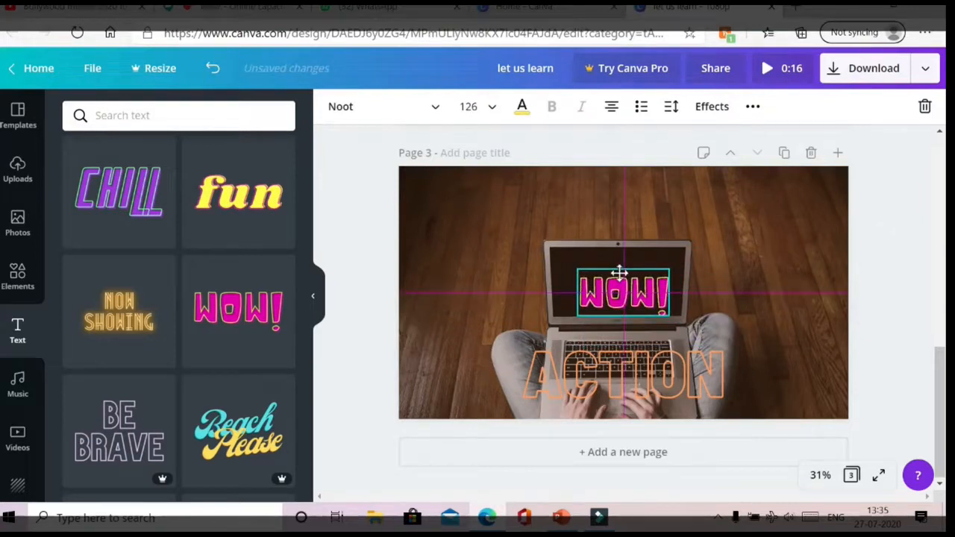
left_click(565, 208)
left_click(392, 109)
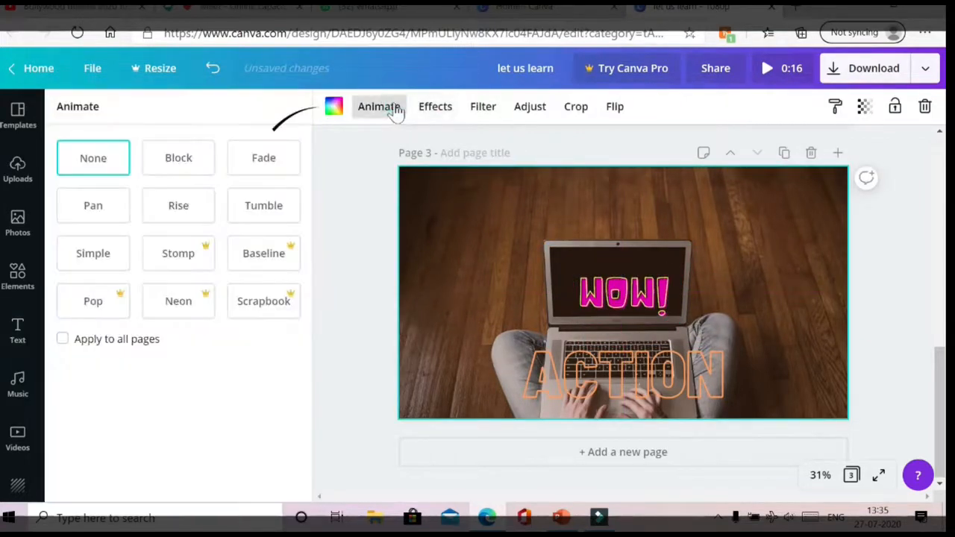
- Try Pan, Block, Fade, Simple and Rise page animations, settling on Tumble for page 3
left_click(102, 209)
left_click(193, 157)
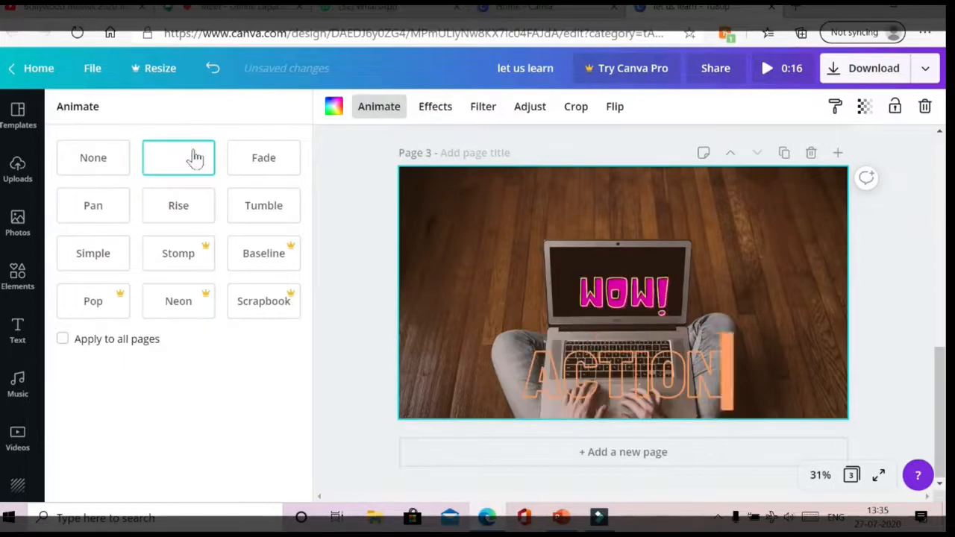
left_click(256, 160)
left_click(100, 155)
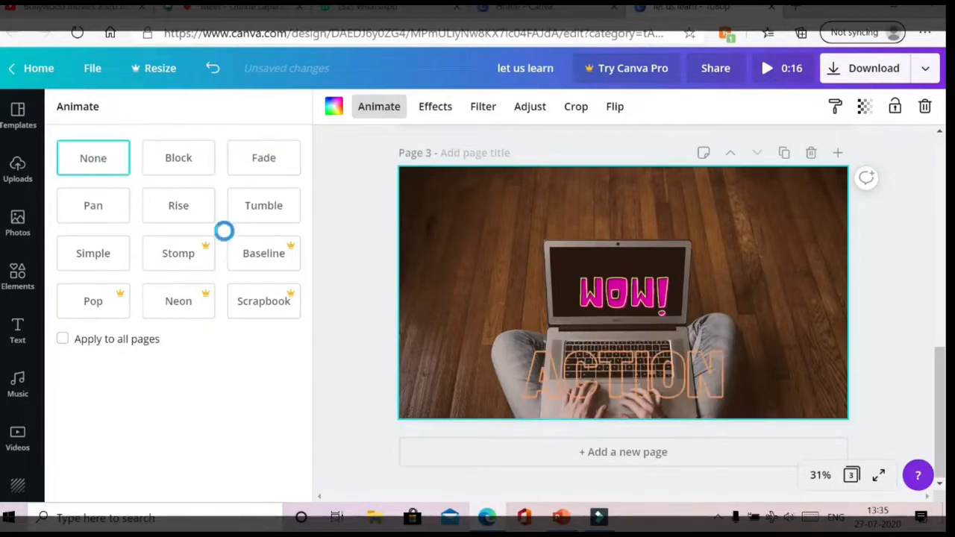
left_click(109, 256)
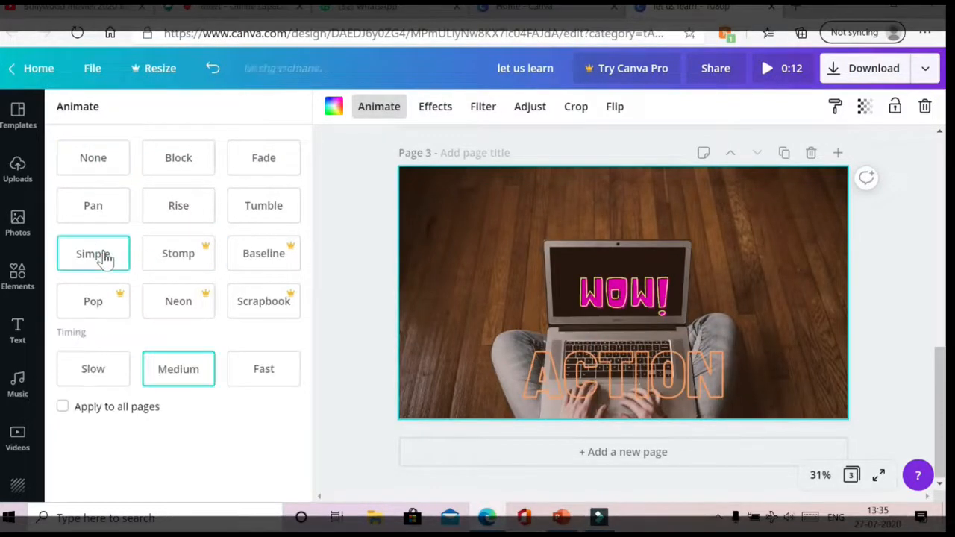
left_click(188, 214)
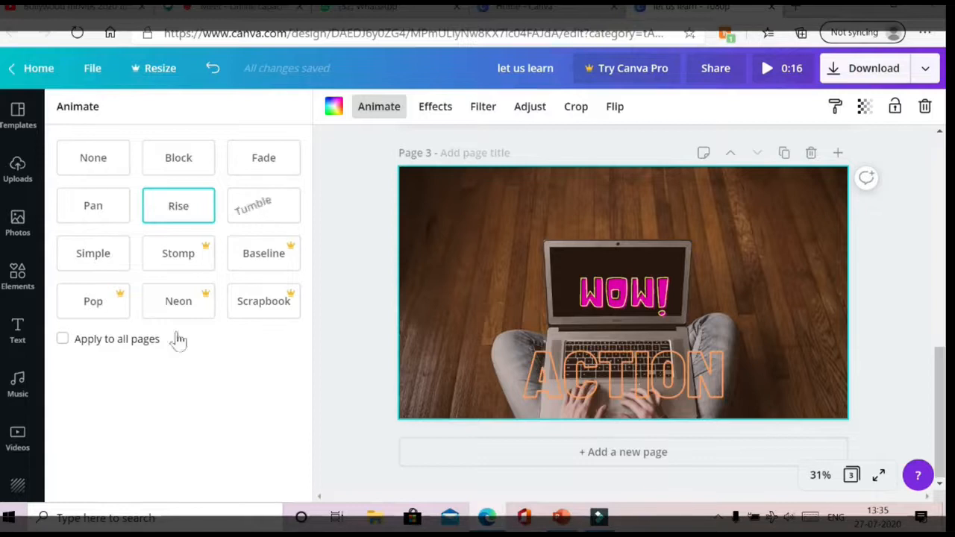
left_click(261, 203)
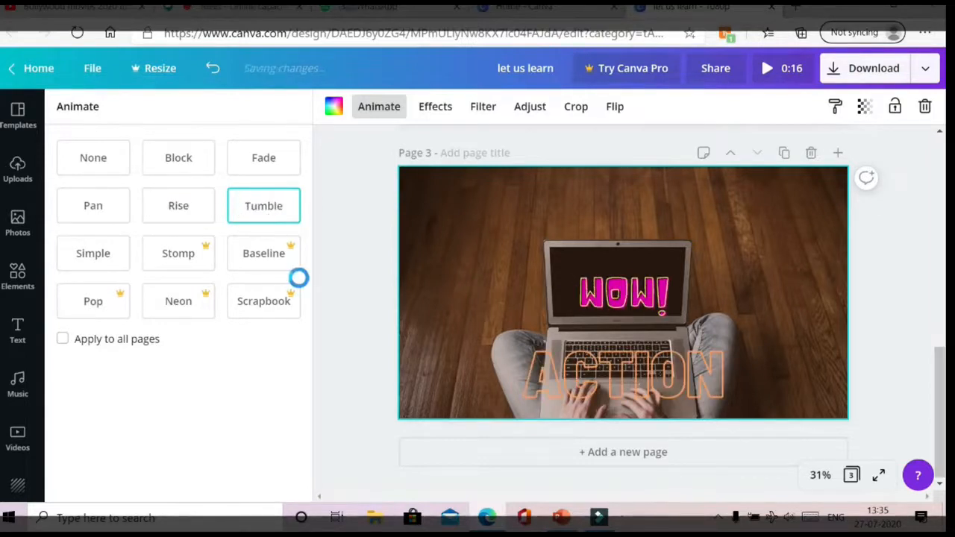
left_click(434, 111)
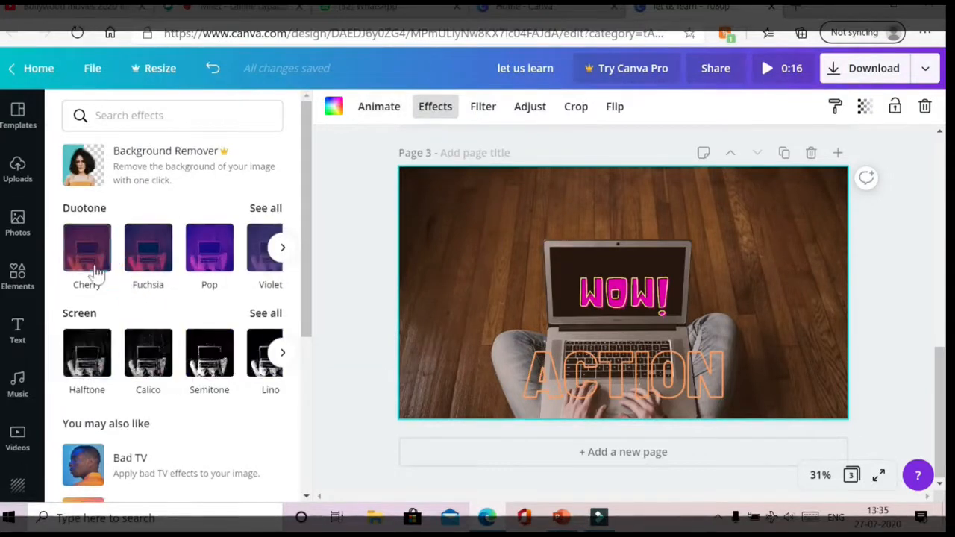
- Apply the Pop duotone effect to the laptop photo and preview the 16-second video
left_click(203, 258)
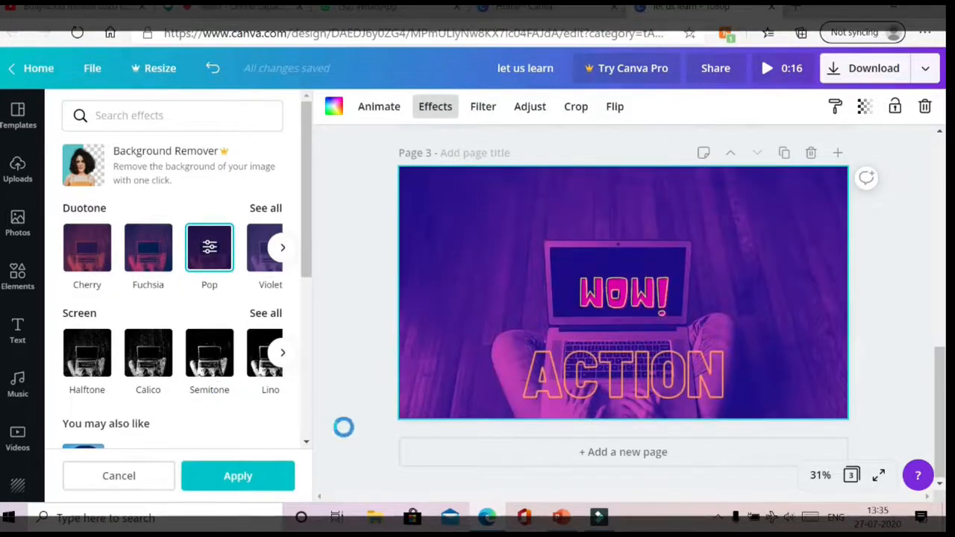
left_click(249, 479)
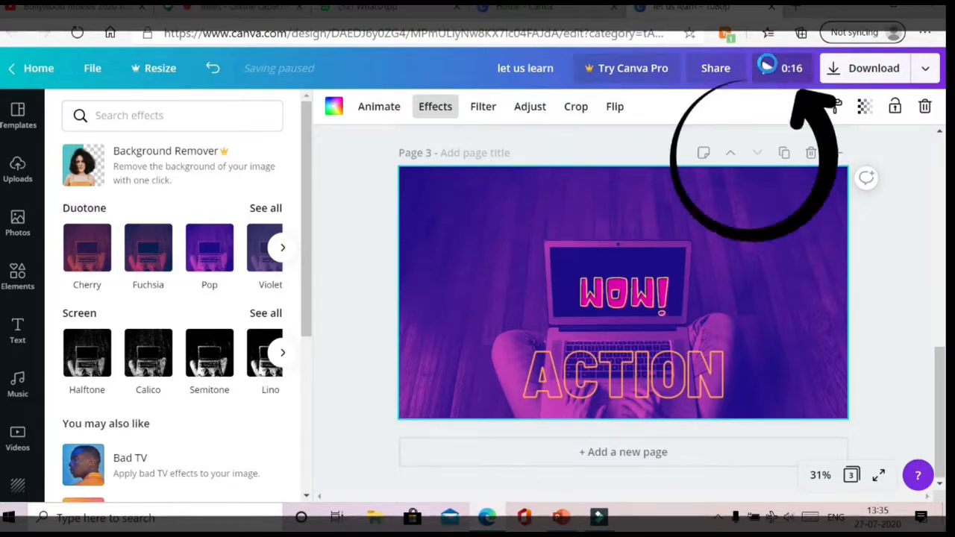
left_click(768, 69)
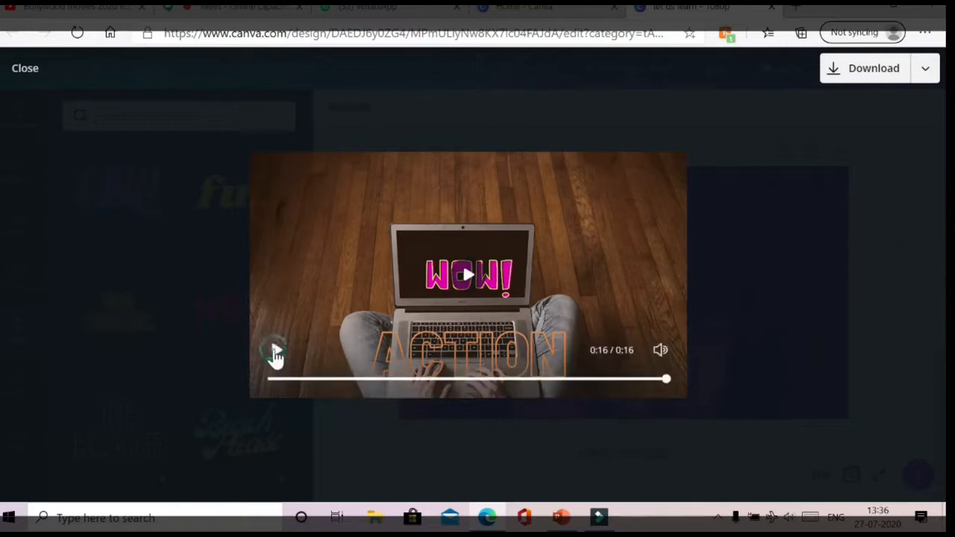
left_click(275, 353)
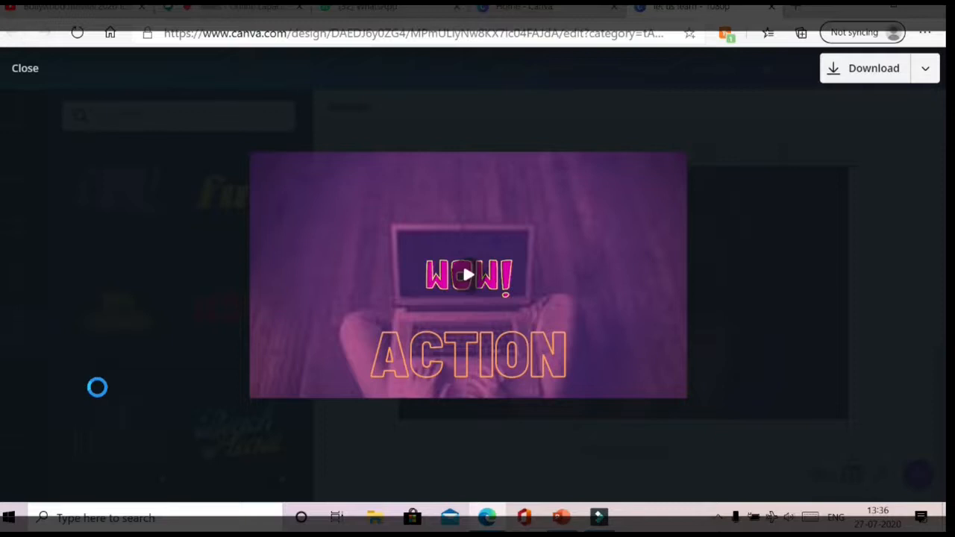
left_click(26, 68)
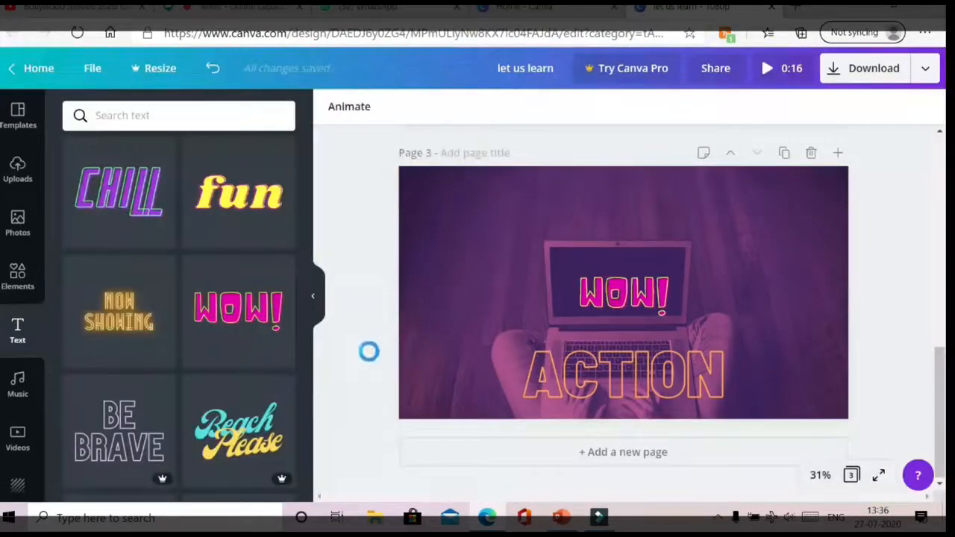
left_click(564, 434)
- Add a new page 4 and place the office handshake photo on it
left_click(640, 456)
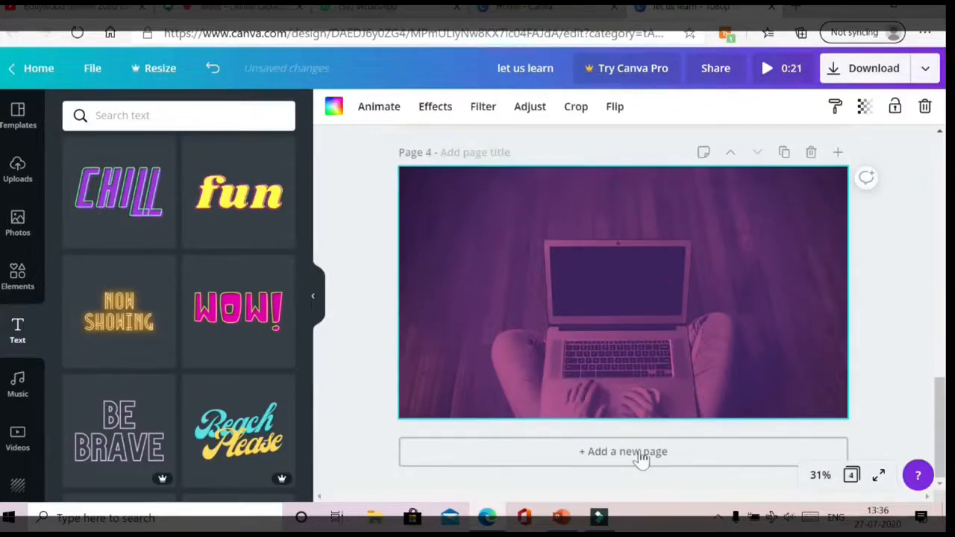
left_click(19, 223)
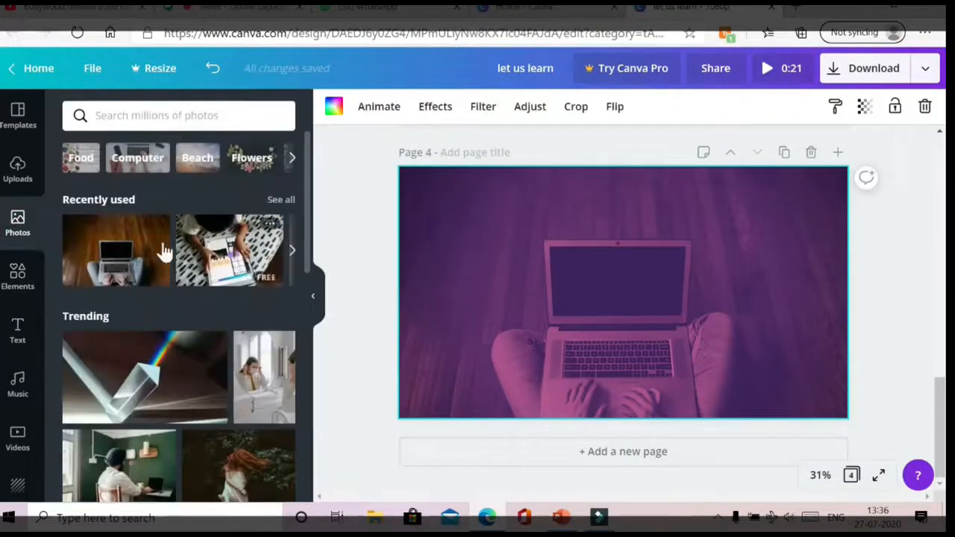
scroll(224, 373, "down", 6)
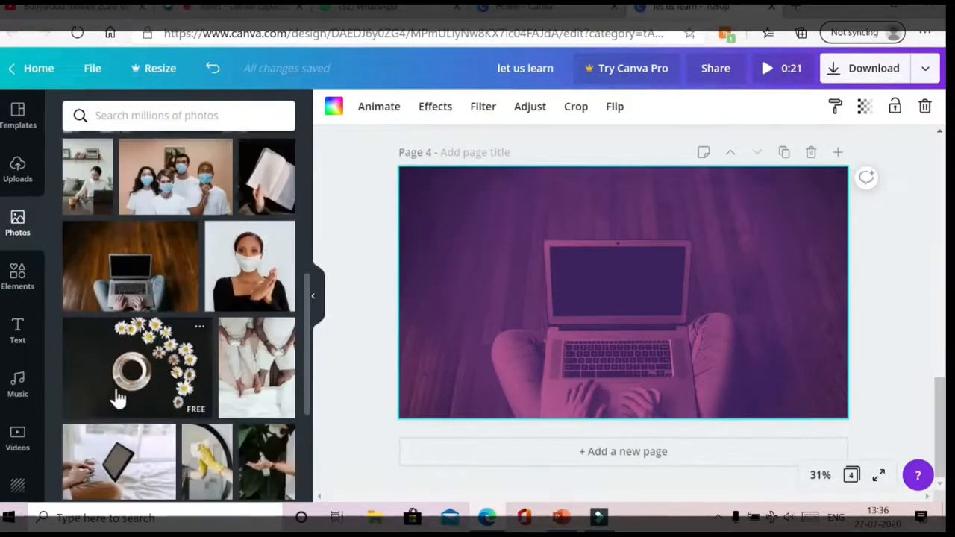
scroll(122, 392, "down", 10)
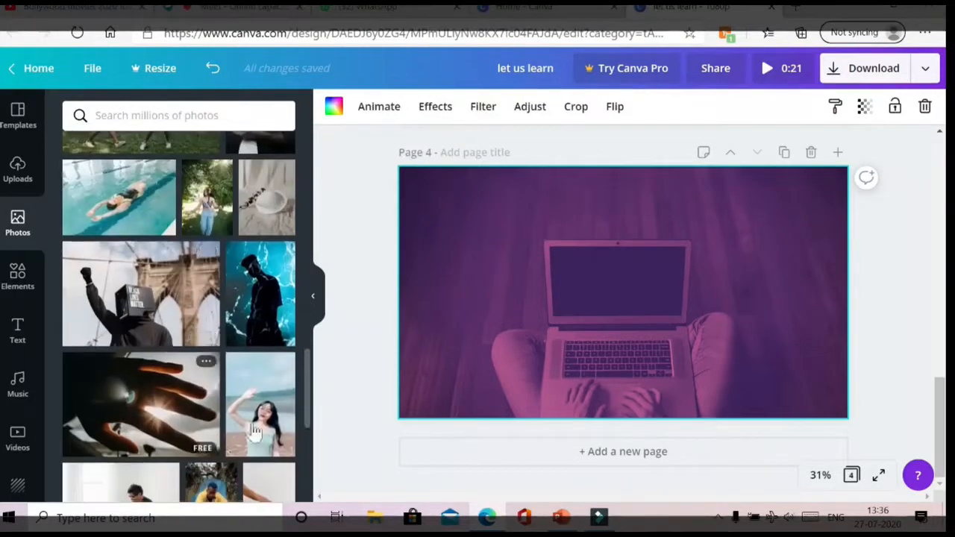
scroll(141, 418, "down", 10)
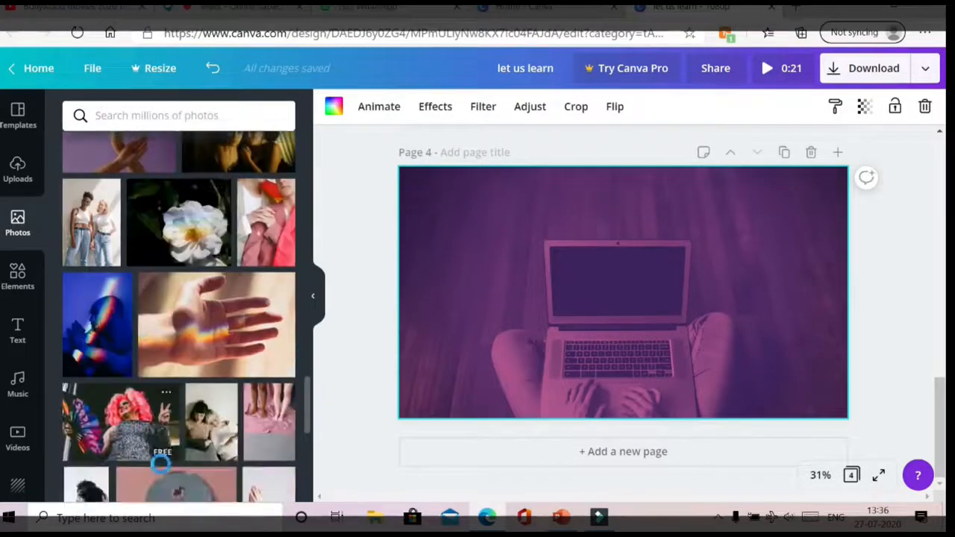
scroll(161, 442, "down", 5)
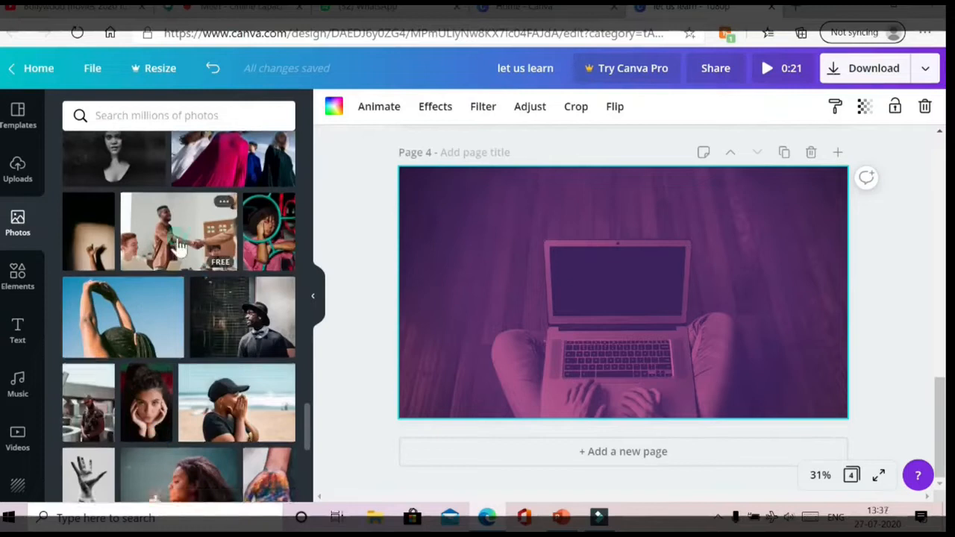
left_click(179, 246)
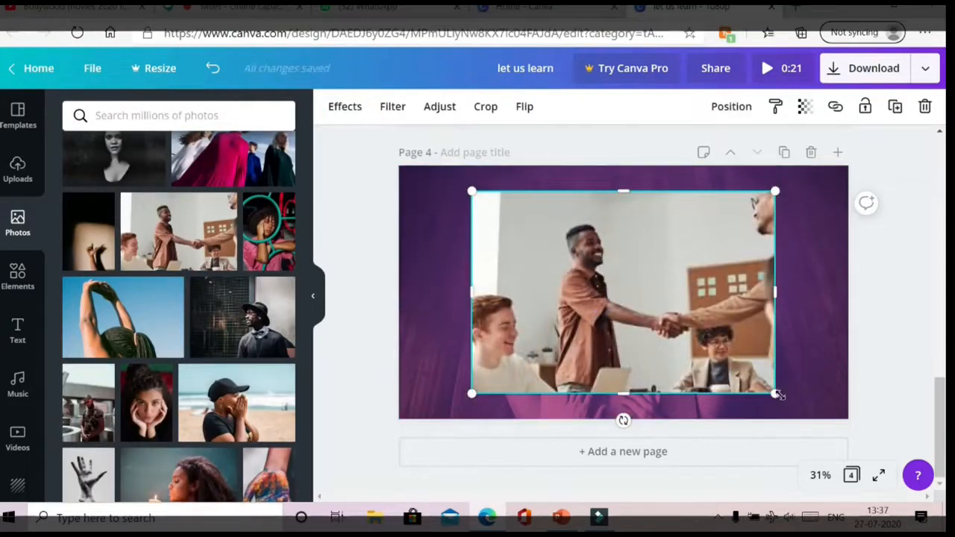
- Stretch the handshake photo to cover page 4 edge to edge
left_click_drag(773, 291, 848, 294)
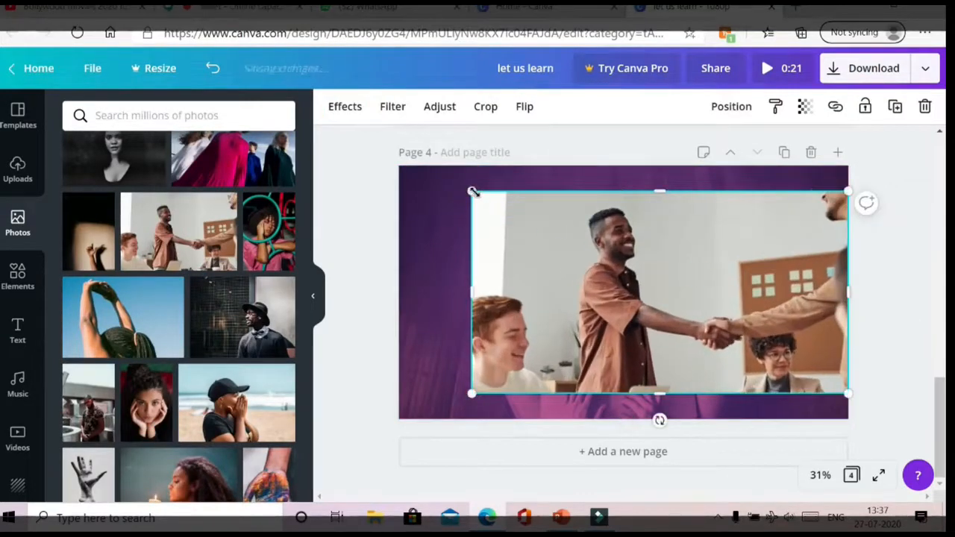
left_click_drag(471, 192, 424, 168)
left_click_drag(416, 400, 487, 405)
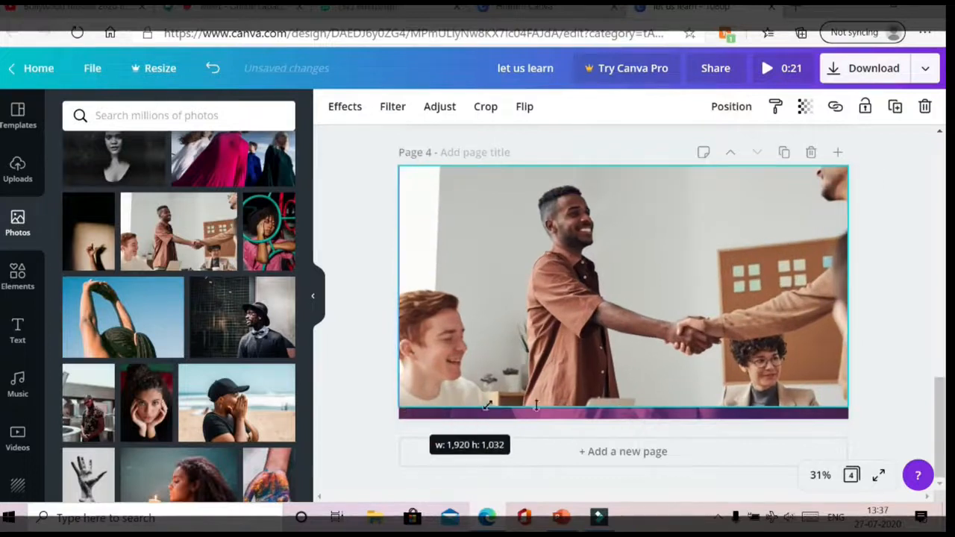
left_click_drag(619, 407, 619, 424)
left_click_drag(700, 299, 729, 279)
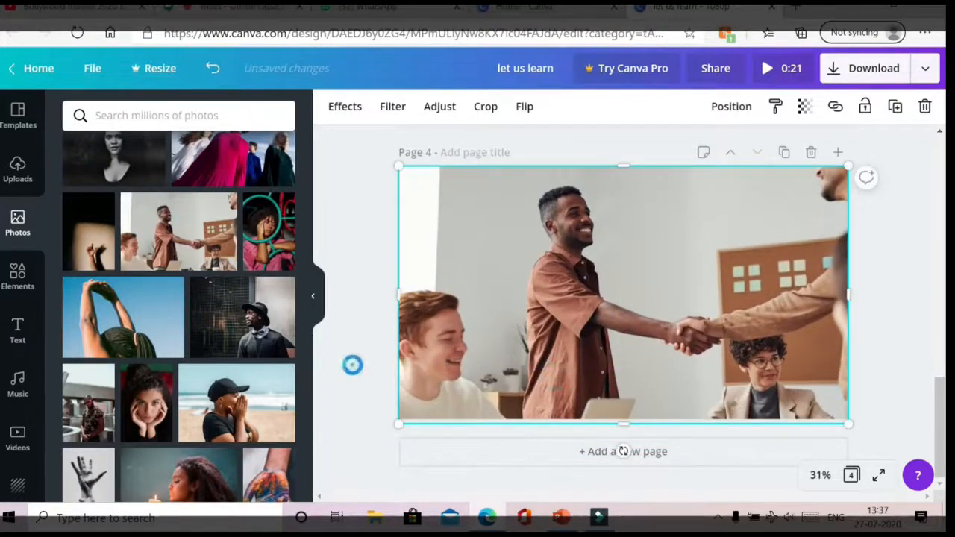
left_click(352, 365)
left_click(18, 278)
scroll(82, 446, "down", 3)
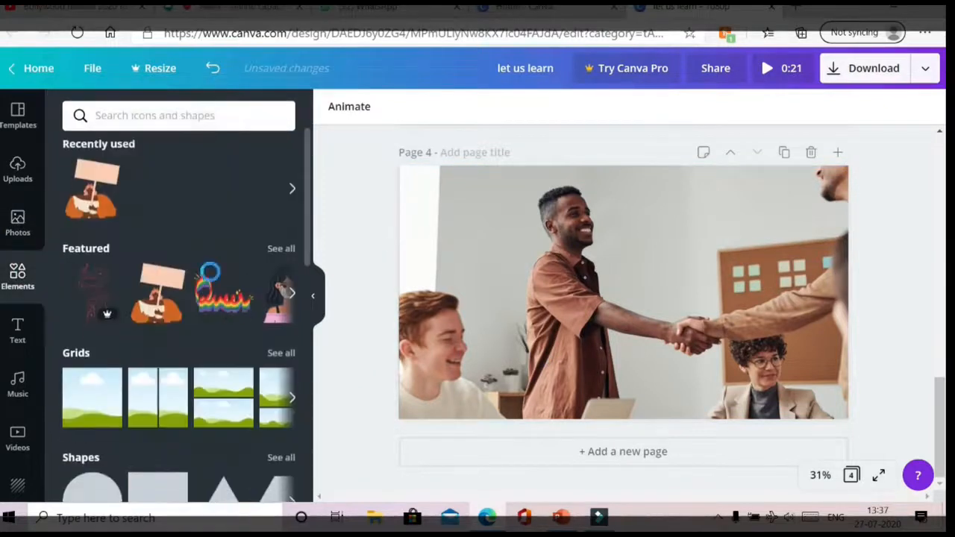
- Add a circle frame to page 4 and fill it with the portrait of a woman cradling her face
left_click(88, 431)
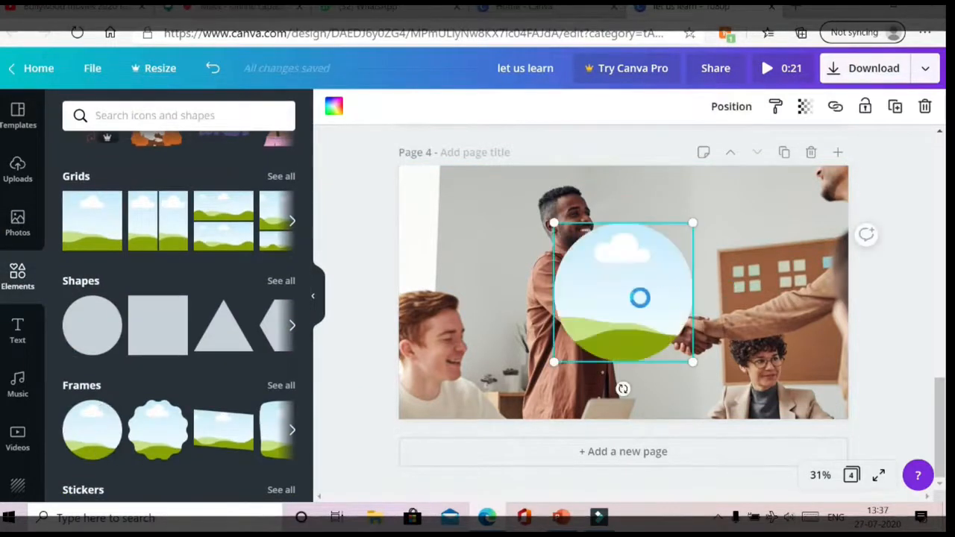
left_click(17, 224)
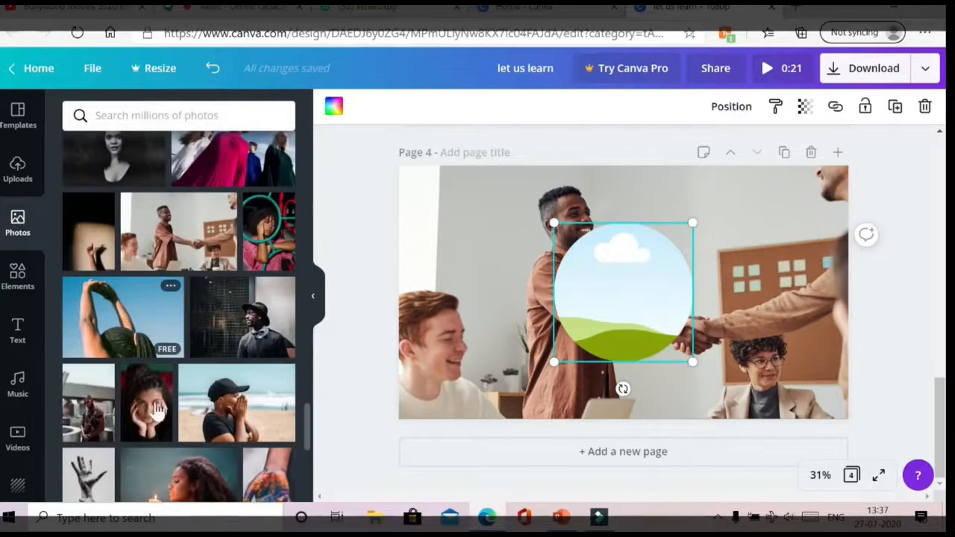
left_click_drag(159, 409, 497, 271)
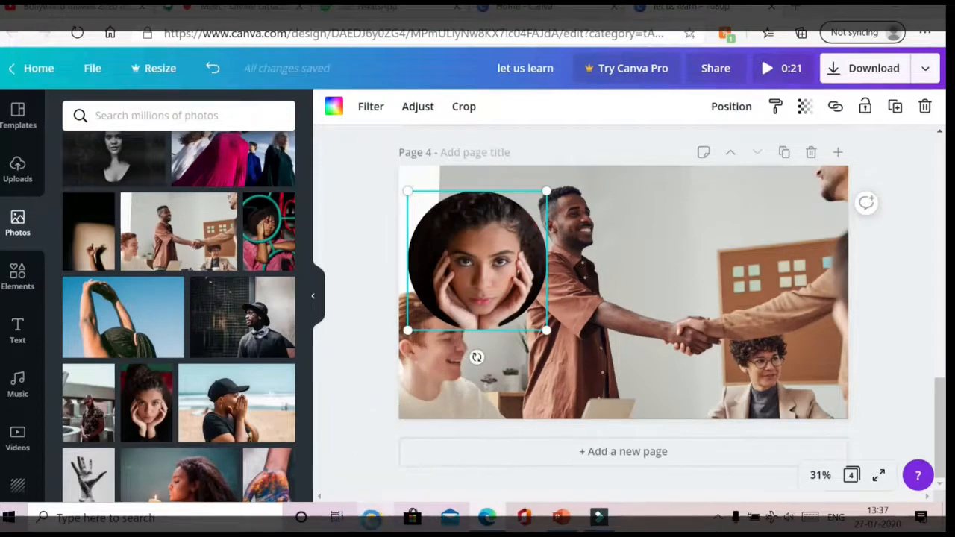
left_click(377, 516)
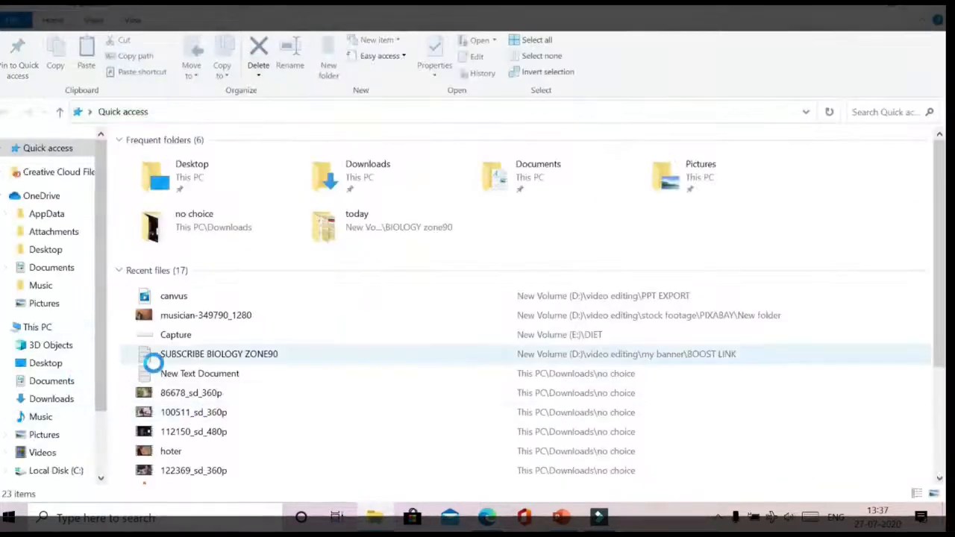
- Drag DSC_0555-removebg from D:\video editing\thumbnail\New folder into the Canva design
scroll(97, 455, "down", 1)
left_click(84, 438)
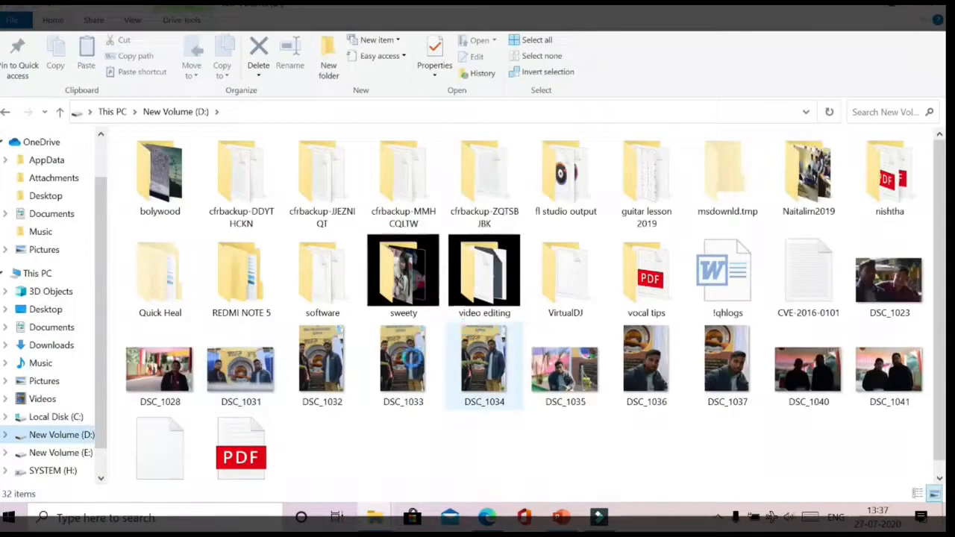
double_click(507, 288)
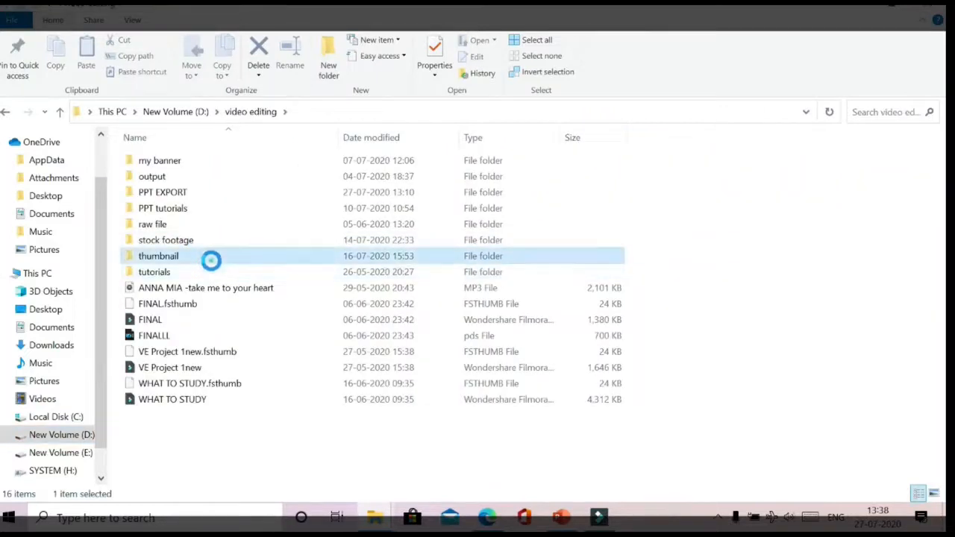
double_click(209, 256)
double_click(177, 175)
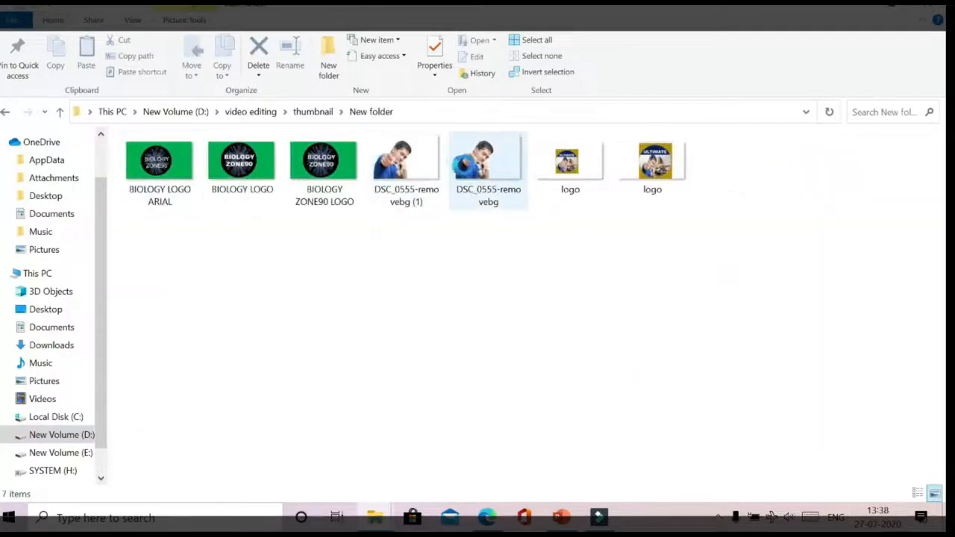
left_click(476, 162)
left_click_drag(489, 235, 486, 285)
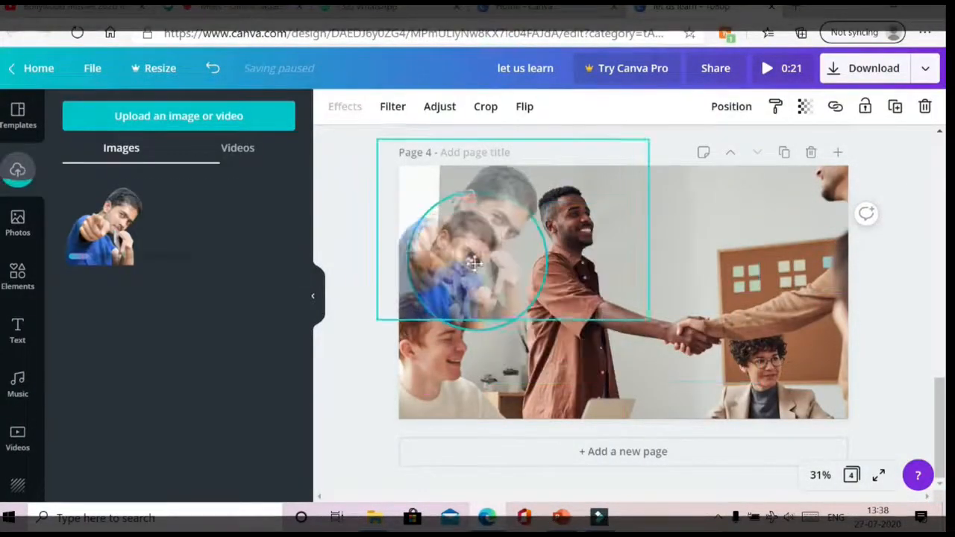
- Add a brown circle on page 4, set the pointing-man cutout over it, and send the circle back
left_click_drag(462, 250, 499, 254)
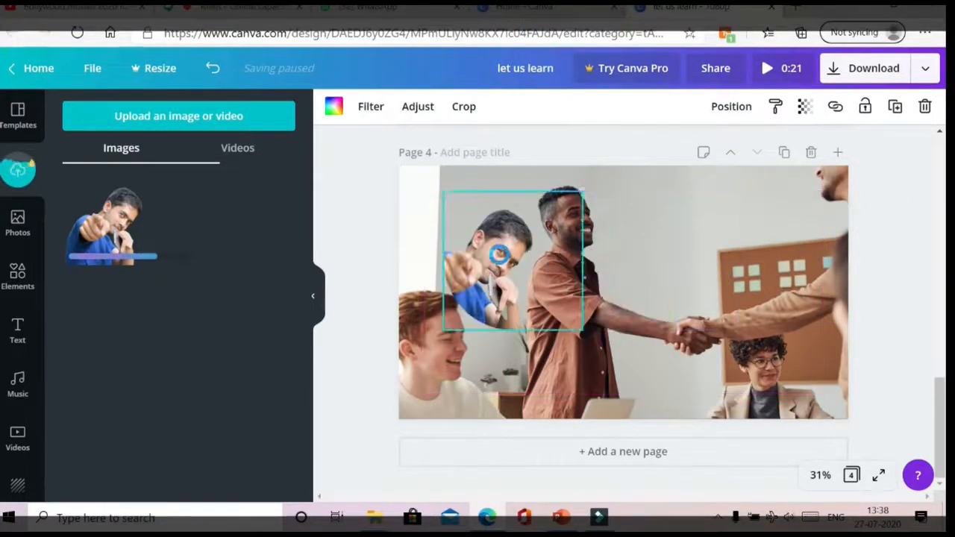
left_click(22, 284)
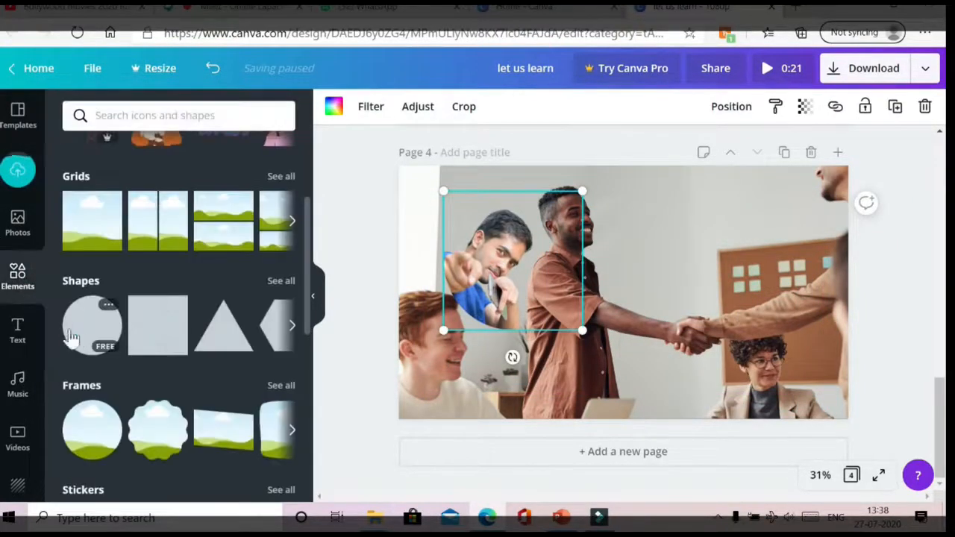
left_click(77, 336)
left_click_drag(490, 265, 620, 294)
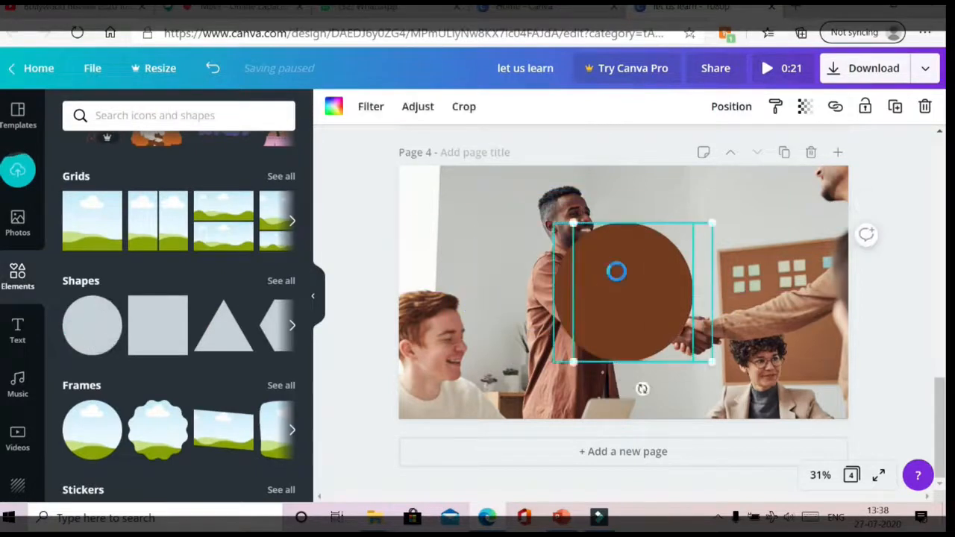
right_click(617, 271)
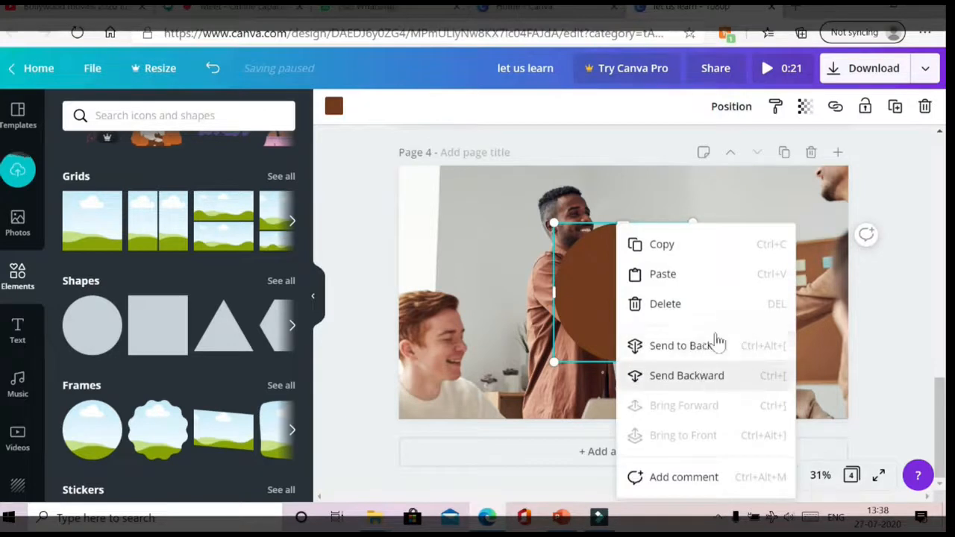
left_click(712, 343)
left_click_drag(631, 295, 663, 313)
left_click(782, 292)
- Shrink the brown circle and move it with the cutout to page 4's top-left corner
right_click(668, 279)
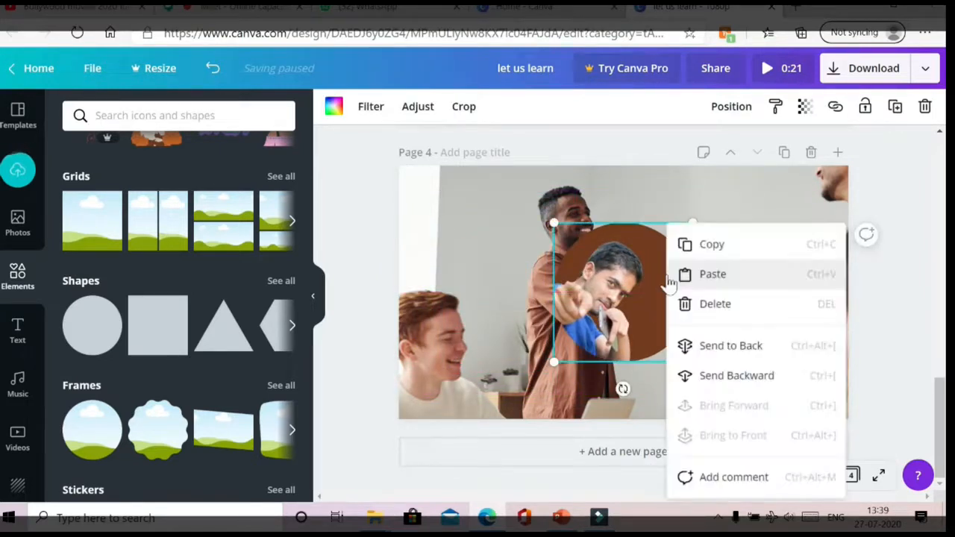
left_click(646, 296)
left_click(787, 249)
left_click(666, 288)
left_click_drag(693, 362, 658, 328)
left_click_drag(636, 289, 666, 332)
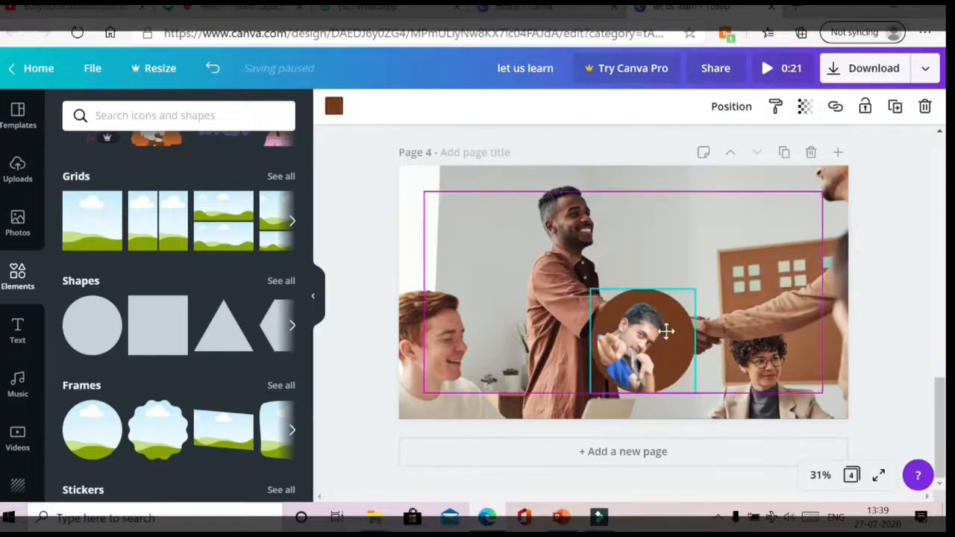
left_click(662, 234)
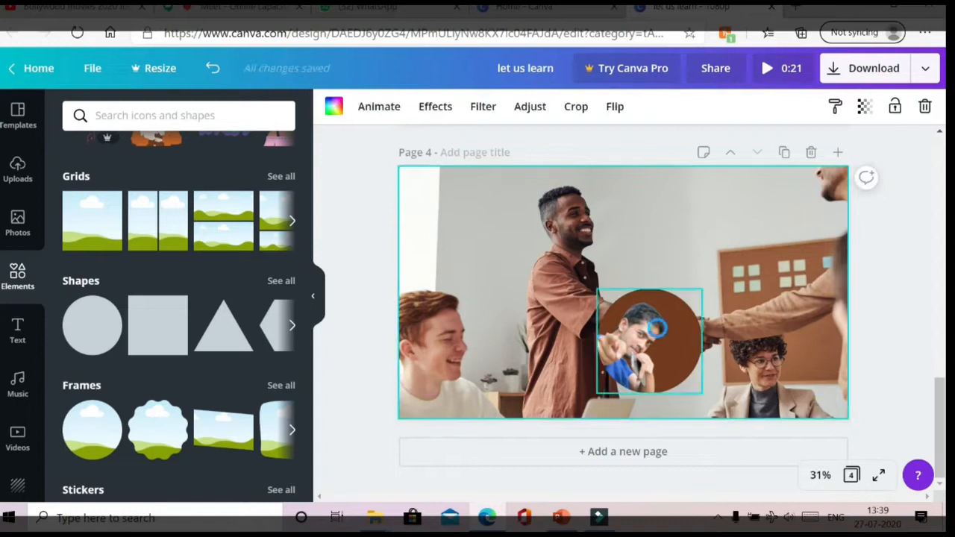
left_click_drag(656, 356, 511, 202)
left_click(508, 222)
left_click(480, 173)
left_click_drag(479, 173, 488, 188)
left_click(619, 288)
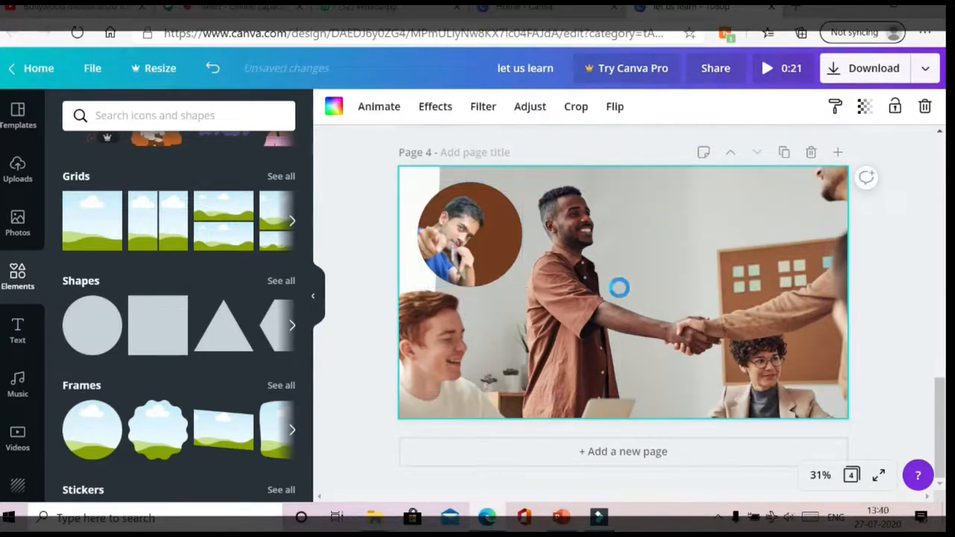
- Add an orange sketchy flower from Elements and enlarge it over the handshake
scroll(156, 249, "up", 3)
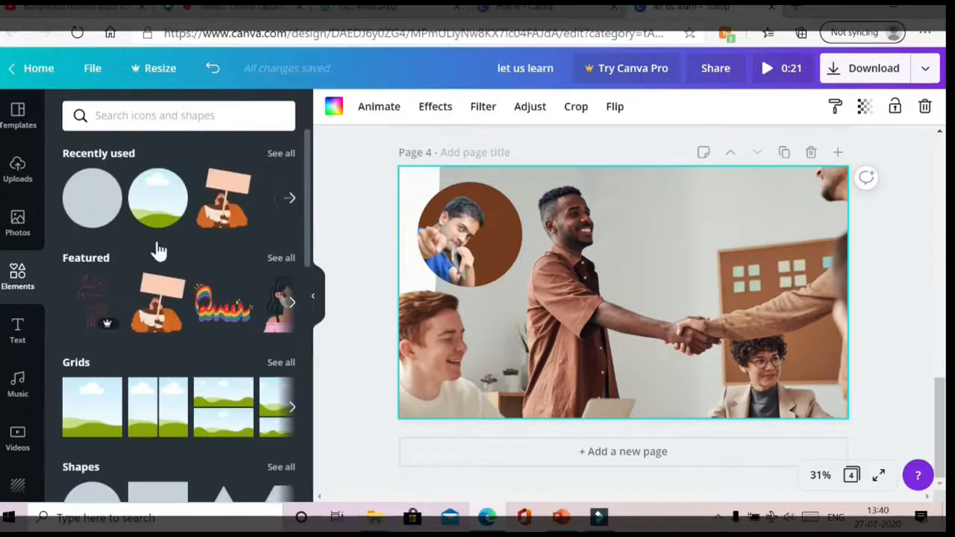
left_click(288, 204)
left_click(18, 276)
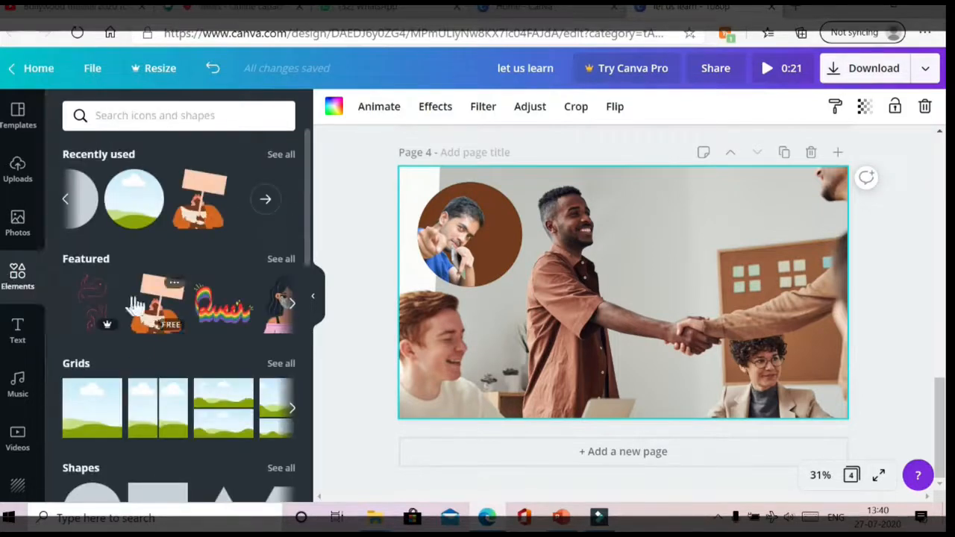
scroll(149, 313, "down", 10)
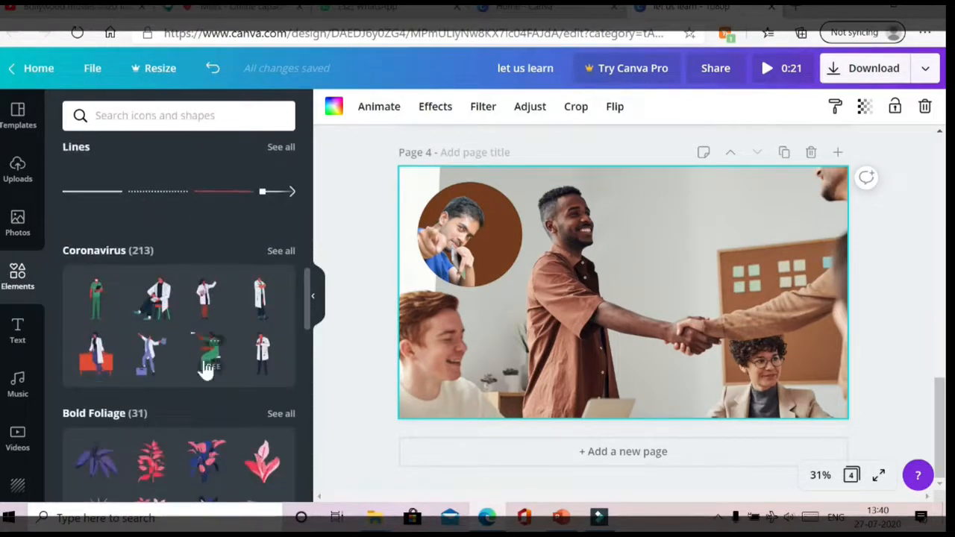
scroll(205, 371, "down", 10)
left_click(99, 358)
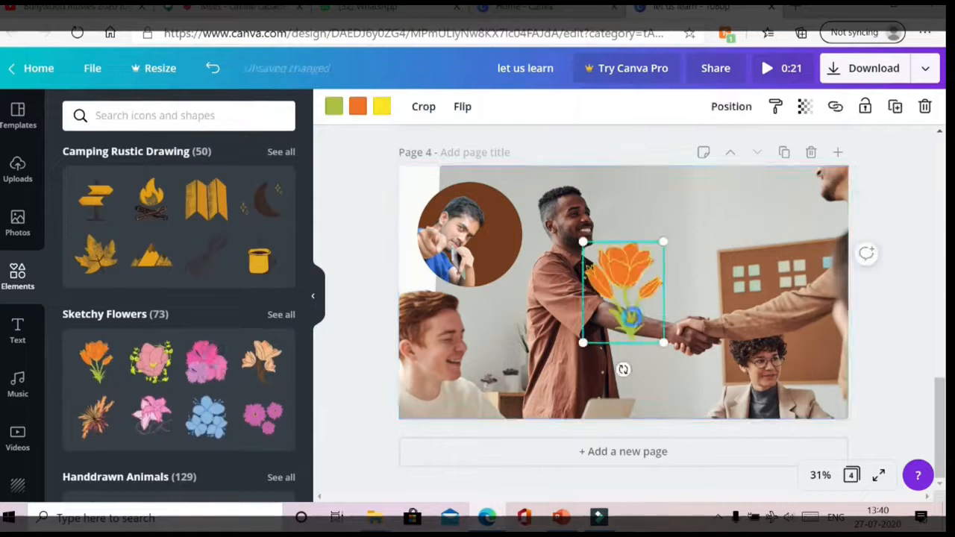
left_click_drag(631, 316, 695, 324)
left_click_drag(730, 353, 675, 376)
left_click_drag(714, 273, 671, 254)
- Add a small pink sketchy flower and place it on the orange flower's stem
left_click(207, 362)
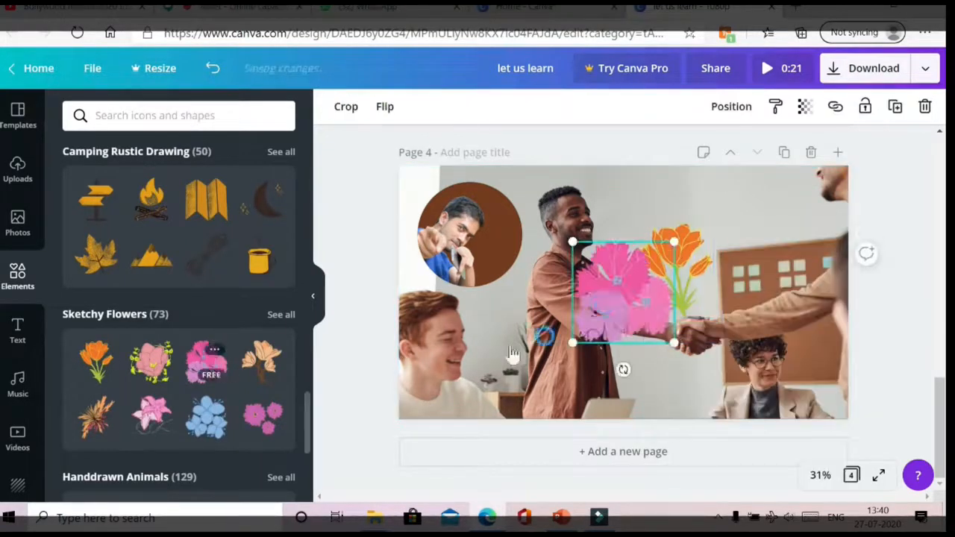
left_click_drag(623, 299, 687, 331)
left_click_drag(735, 383, 714, 358)
left_click_drag(690, 329, 674, 318)
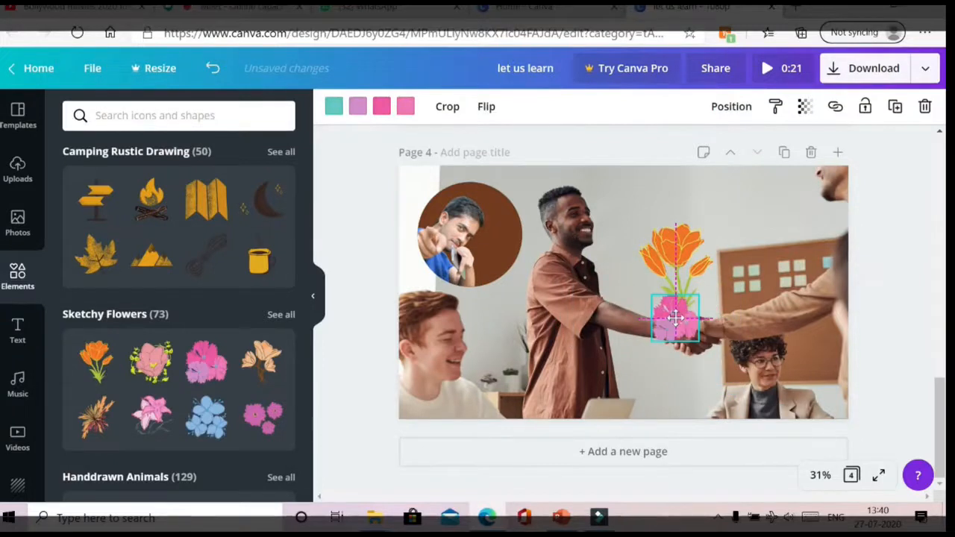
left_click(561, 286)
left_click(17, 331)
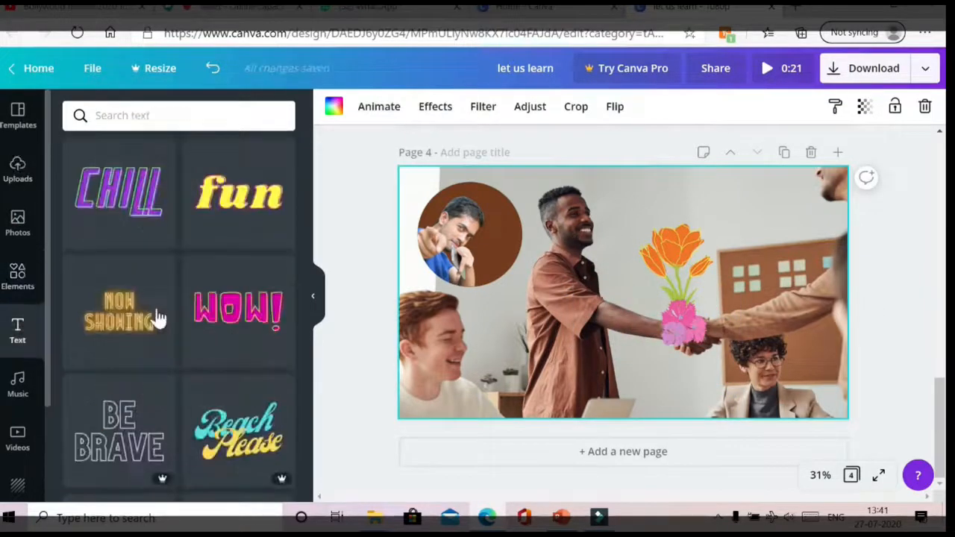
- Add the GAME ON text style and retype it as 'YOU CAN DO IT'
scroll(127, 314, "up", 6)
scroll(123, 328, "up", 3)
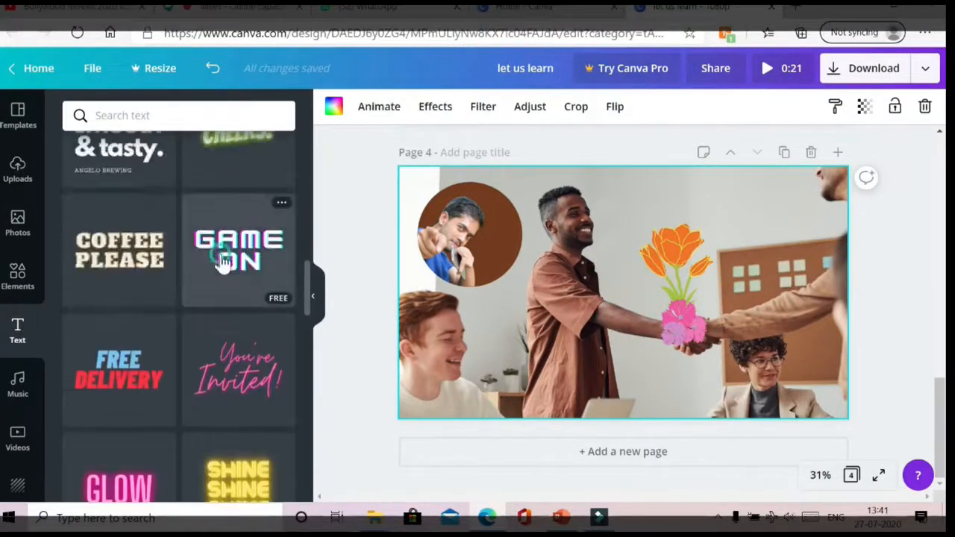
left_click(226, 257)
triple_click(569, 302)
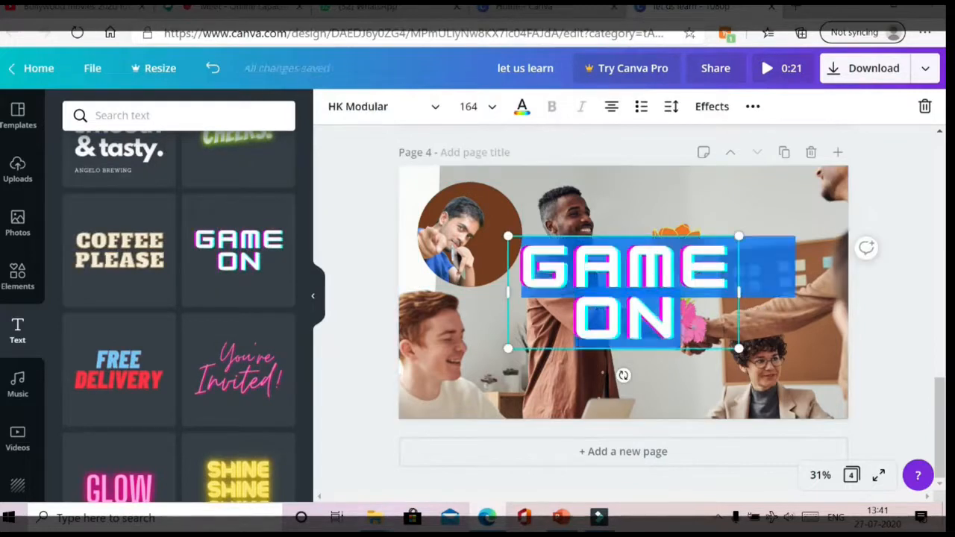
type("YOU CAN DO IT")
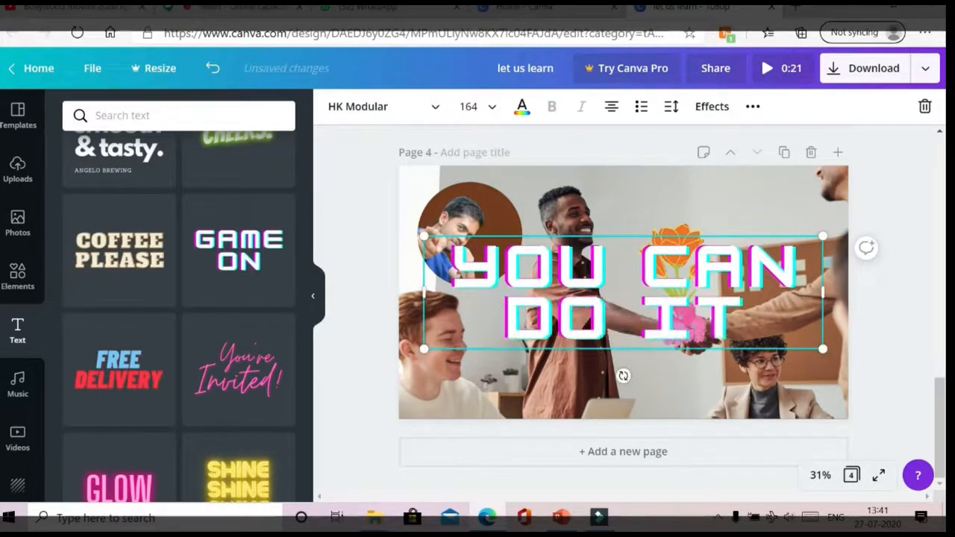
- Set the text to font size 120 and move it to the bottom of page 4
key("ctrl+a")
left_click(468, 106)
scroll(513, 313, "down", 6)
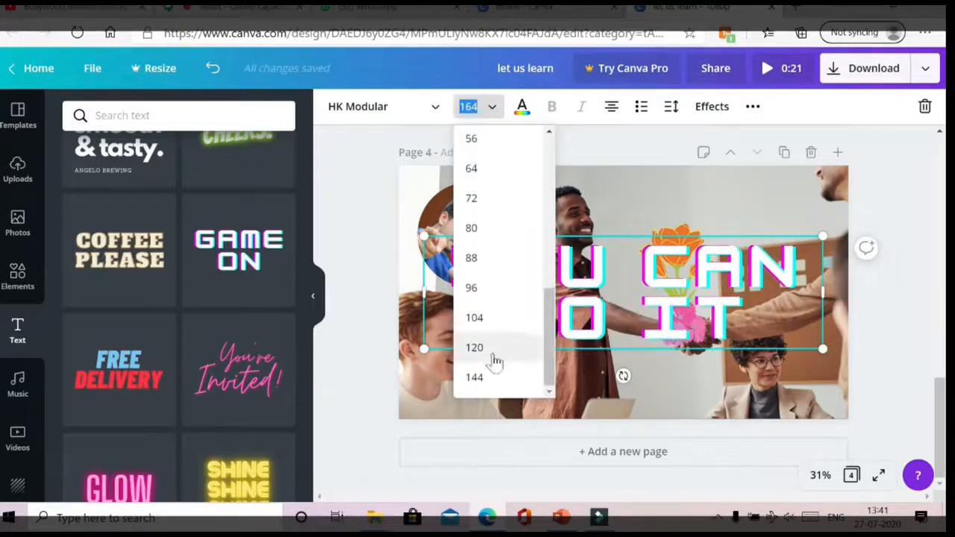
left_click(495, 358)
left_click_drag(666, 227, 666, 329)
left_click(666, 328)
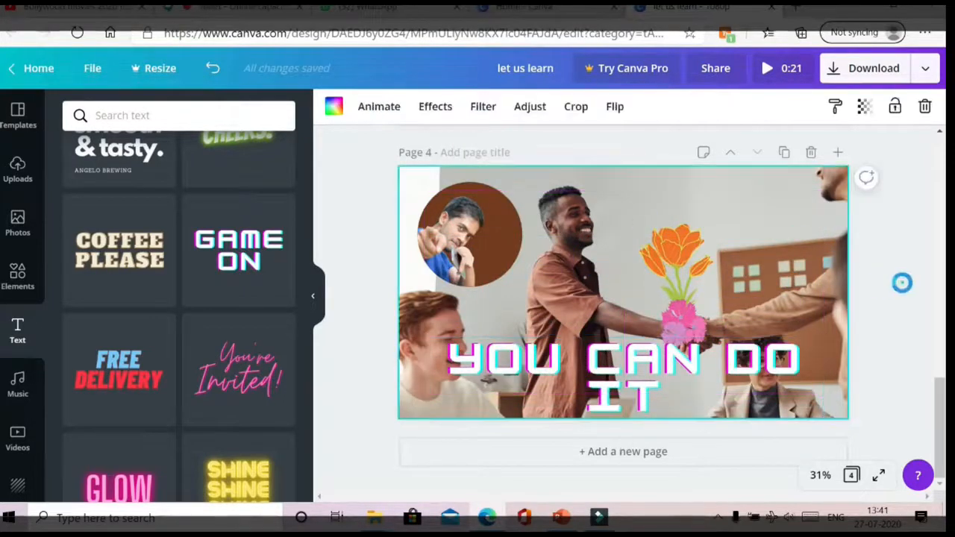
left_click(19, 388)
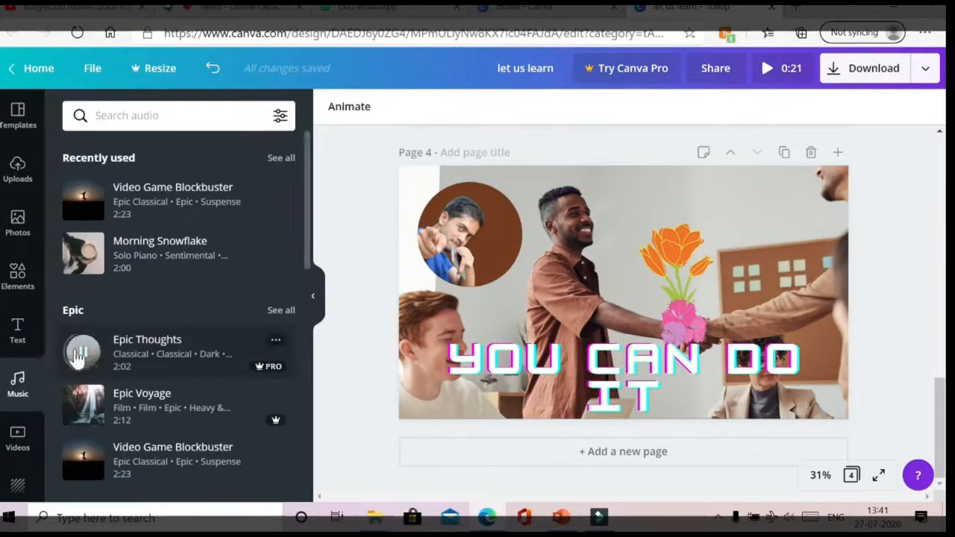
- Filter the music library to show only free tracks
scroll(164, 391, "down", 5)
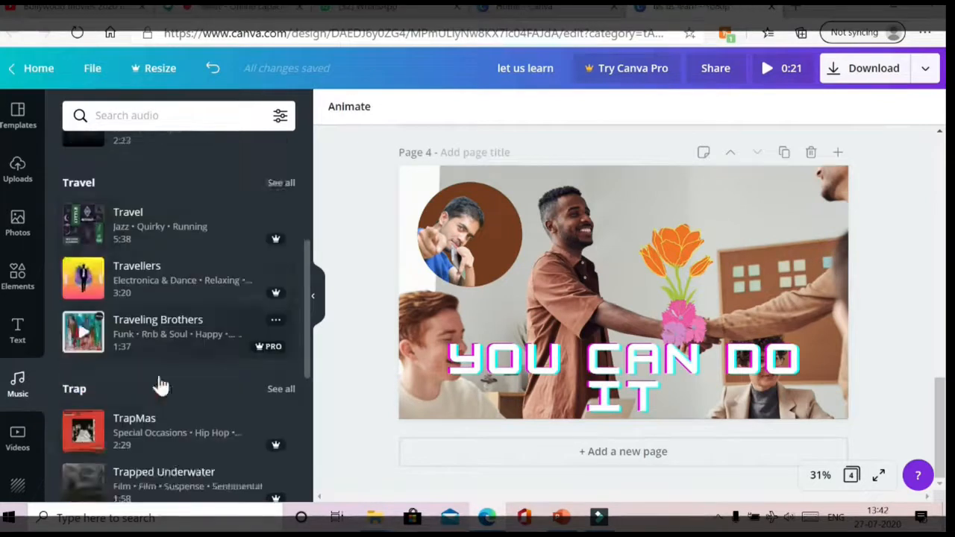
scroll(161, 385, "down", 5)
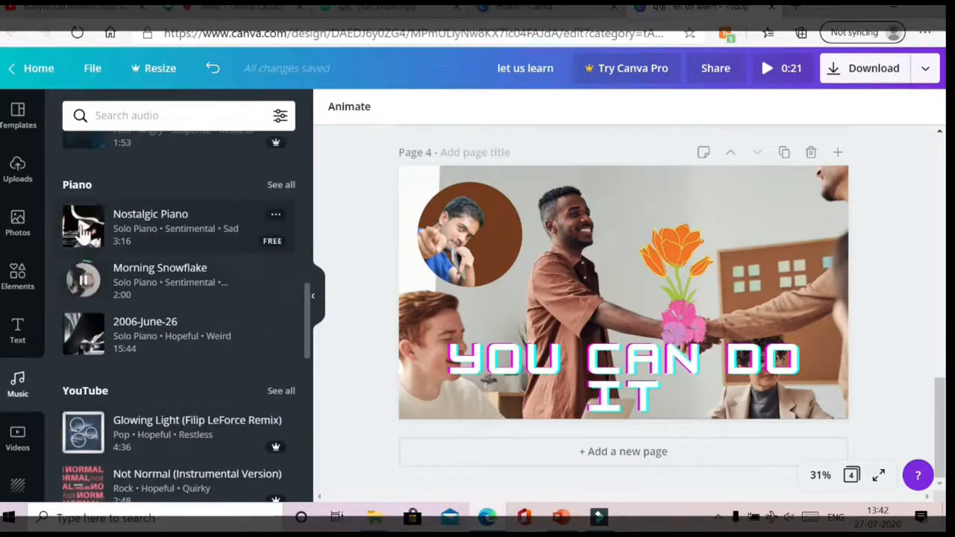
scroll(175, 326, "down", 10)
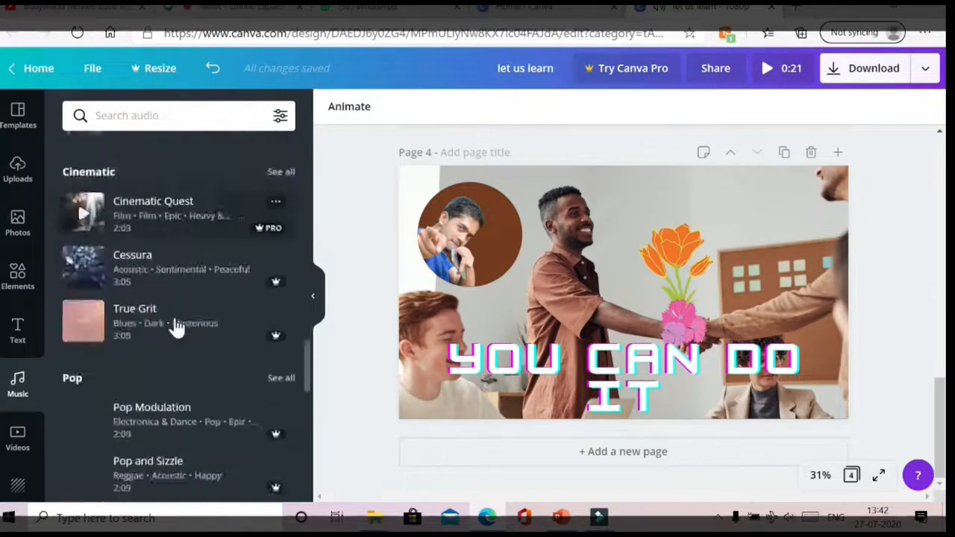
scroll(177, 326, "down", 10)
scroll(175, 318, "up", 9)
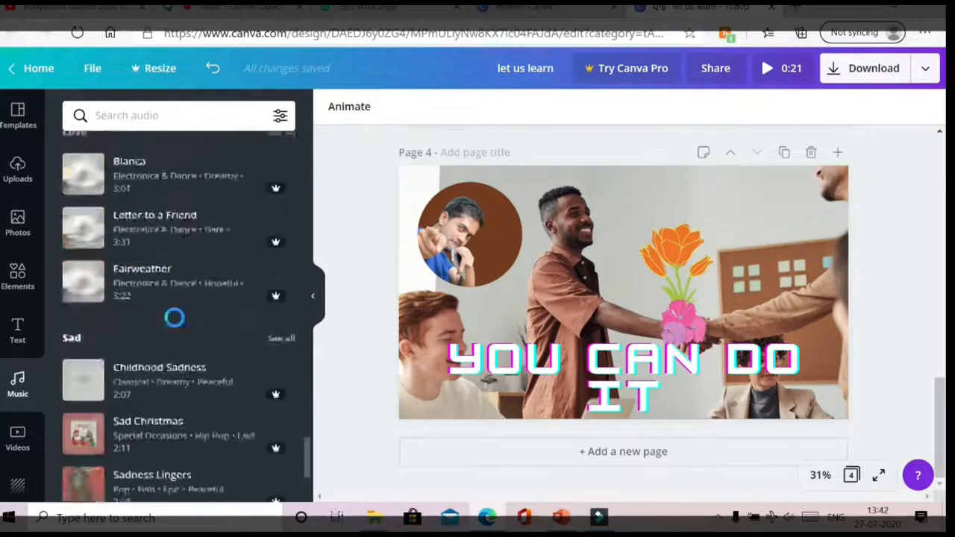
scroll(145, 300, "up", 4)
scroll(81, 298, "down", 3)
scroll(80, 328, "up", 11)
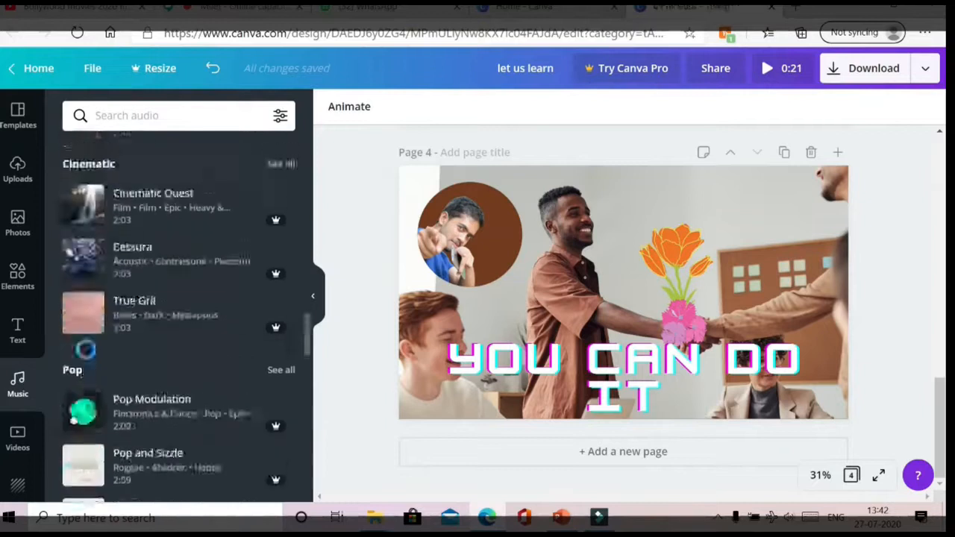
left_click(280, 115)
left_click(108, 277)
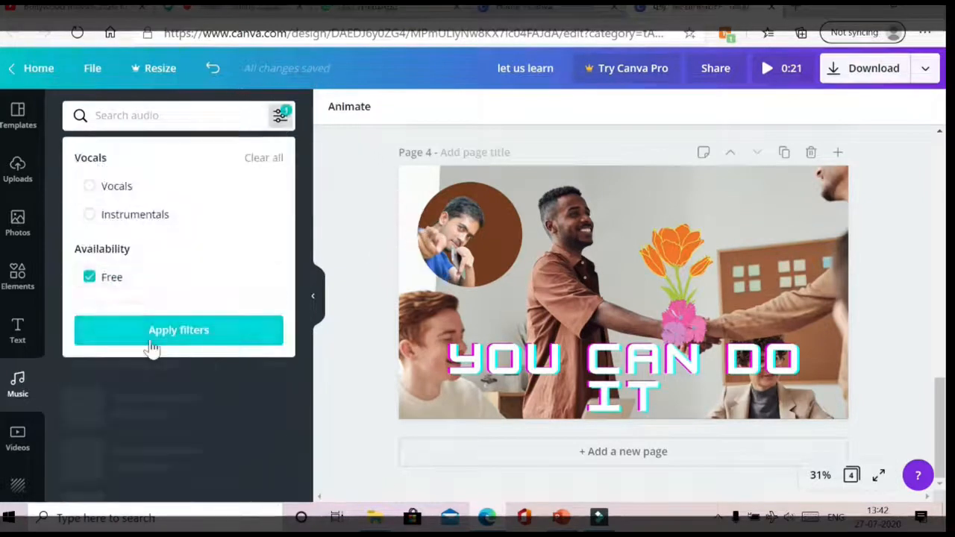
left_click(153, 332)
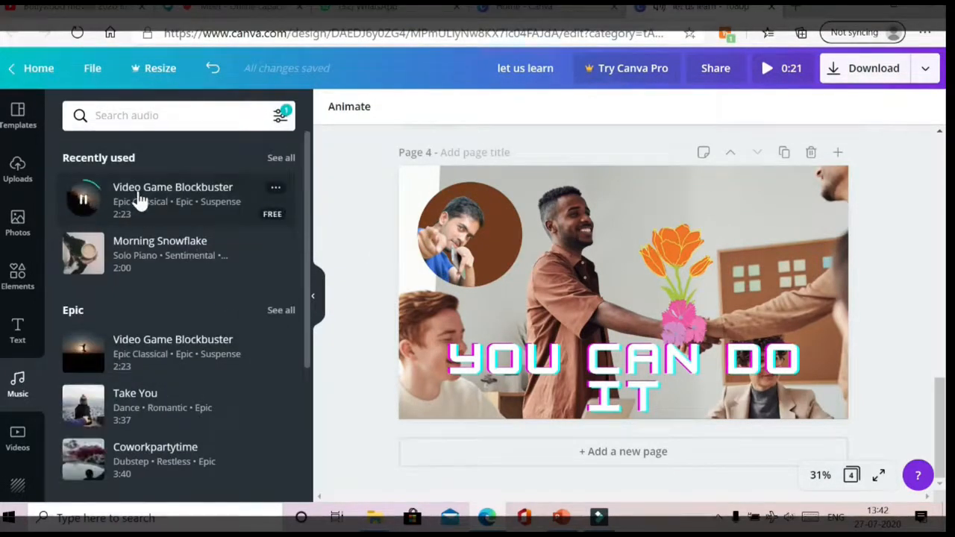
- Add the Video Game Blockbuster track to the design and play a full-screen preview
left_click_drag(138, 200, 486, 456)
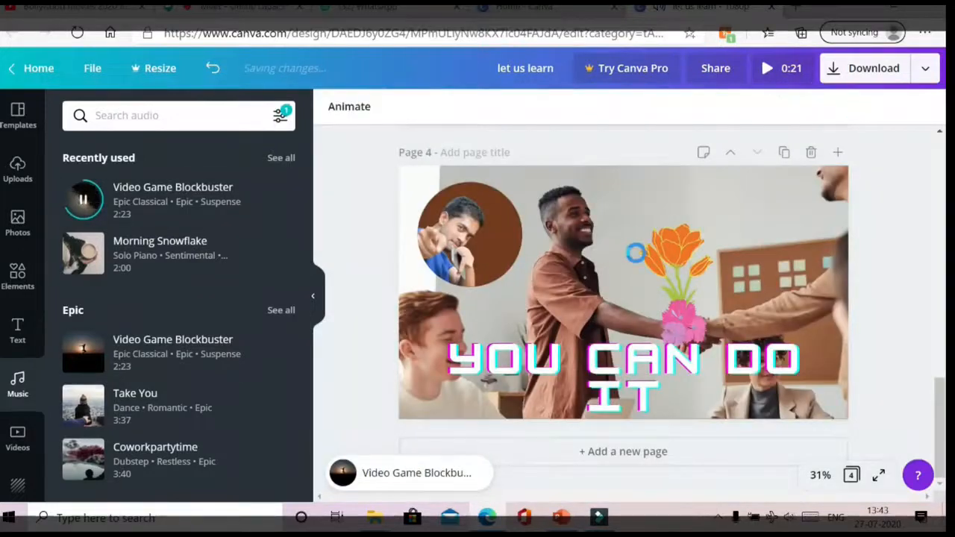
scroll(623, 249, "up", 10)
scroll(612, 246, "down", 5)
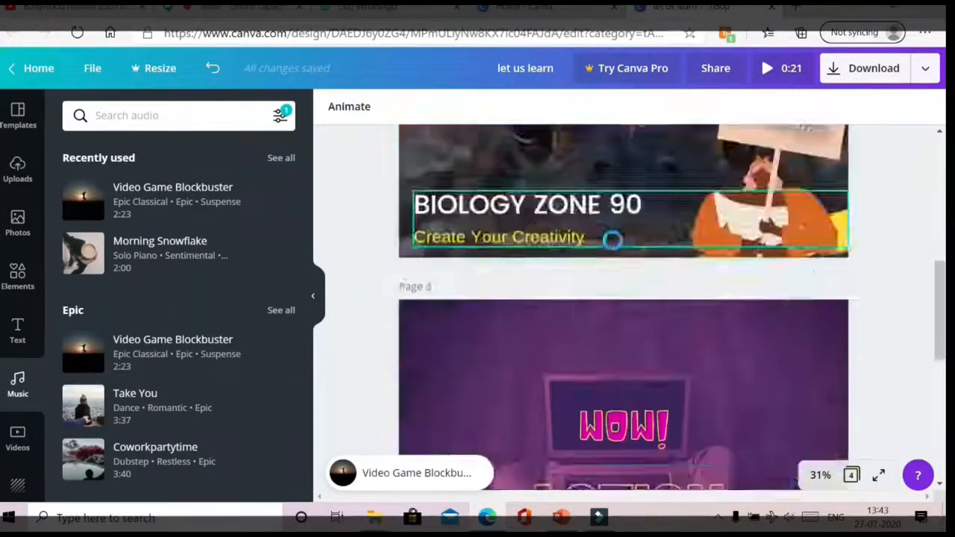
scroll(612, 239, "up", 5)
left_click(611, 227)
left_click(765, 66)
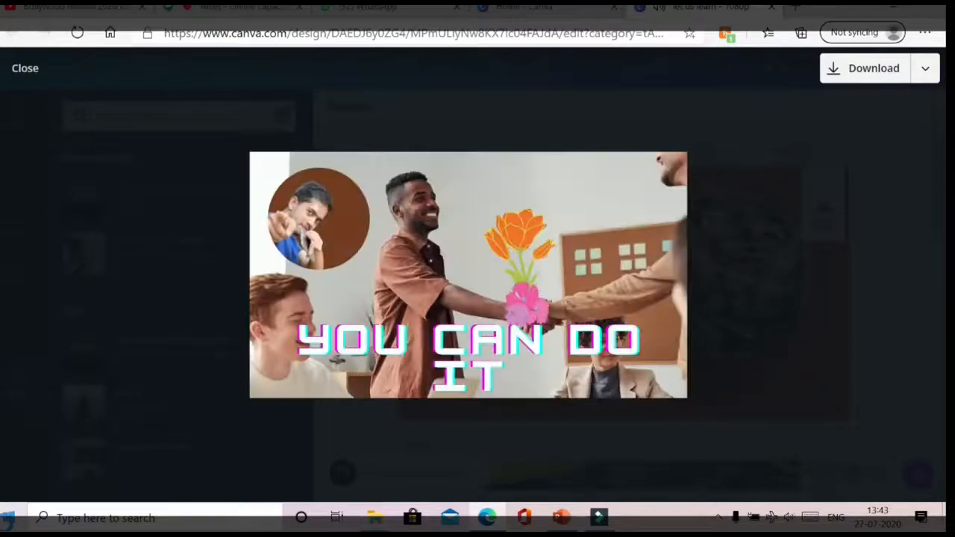
- Set the download file type to MP4 Video with all 4 pages selected
left_click(869, 81)
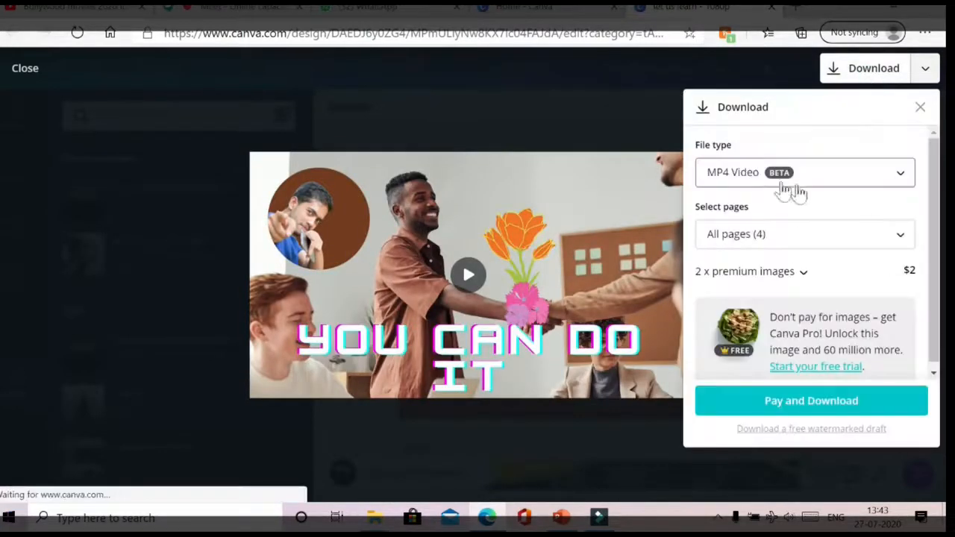
left_click(891, 175)
left_click(757, 251)
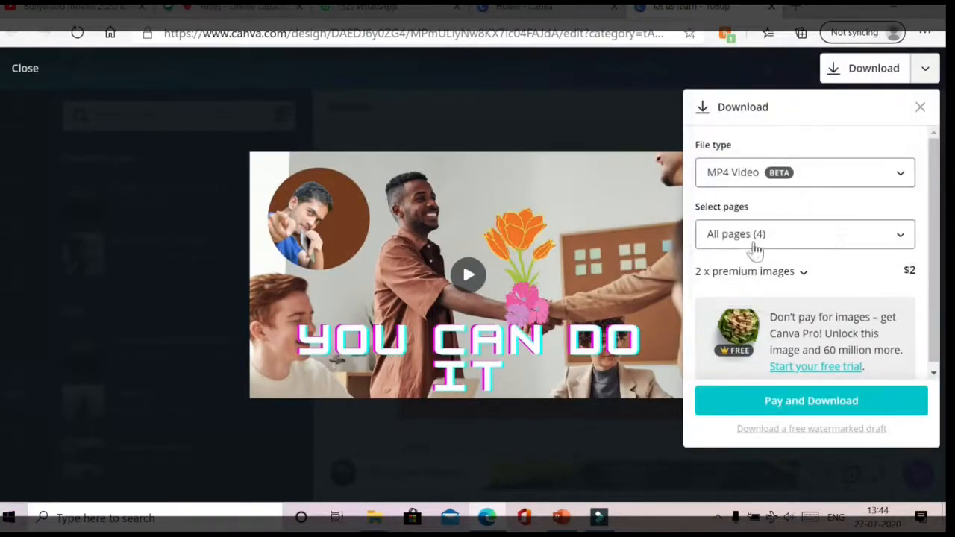
left_click(897, 247)
scroll(866, 164, "down", 1)
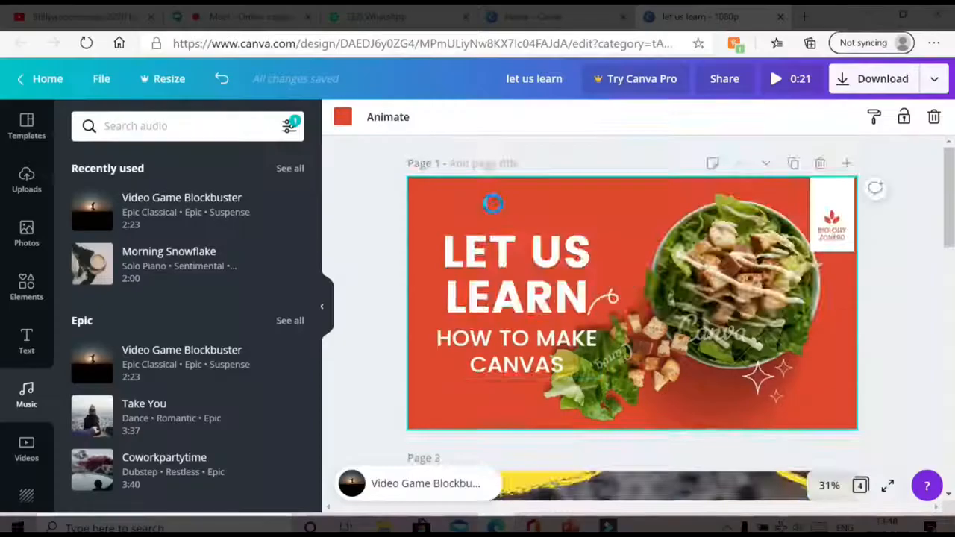
scroll(492, 203, "down", 3)
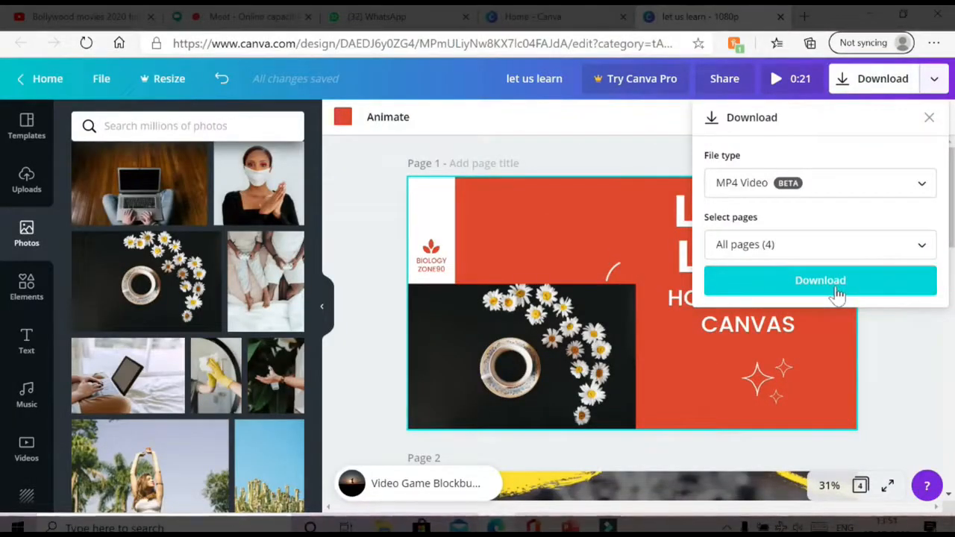
- Download the design as let us learn.mp4, dismiss the referral popup, and sign out
left_click(819, 281)
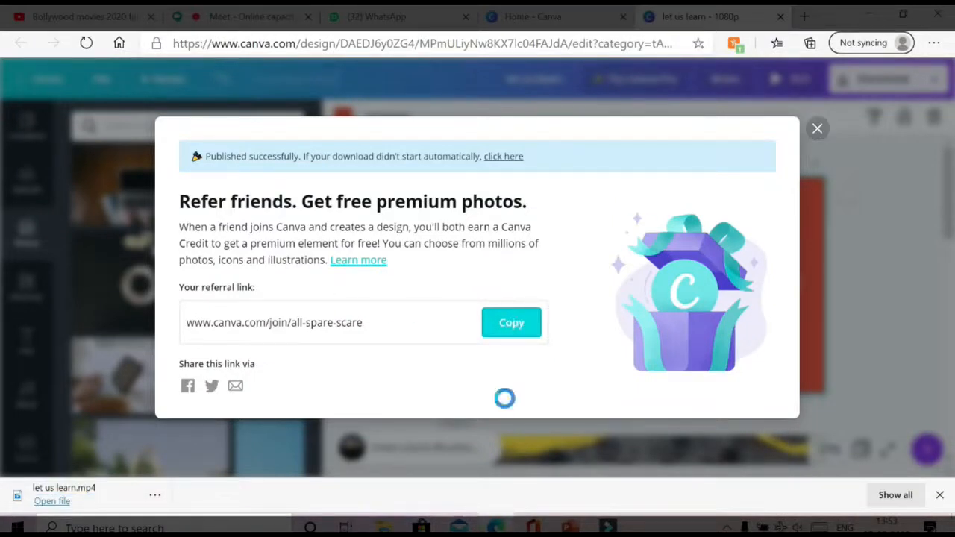
left_click(815, 130)
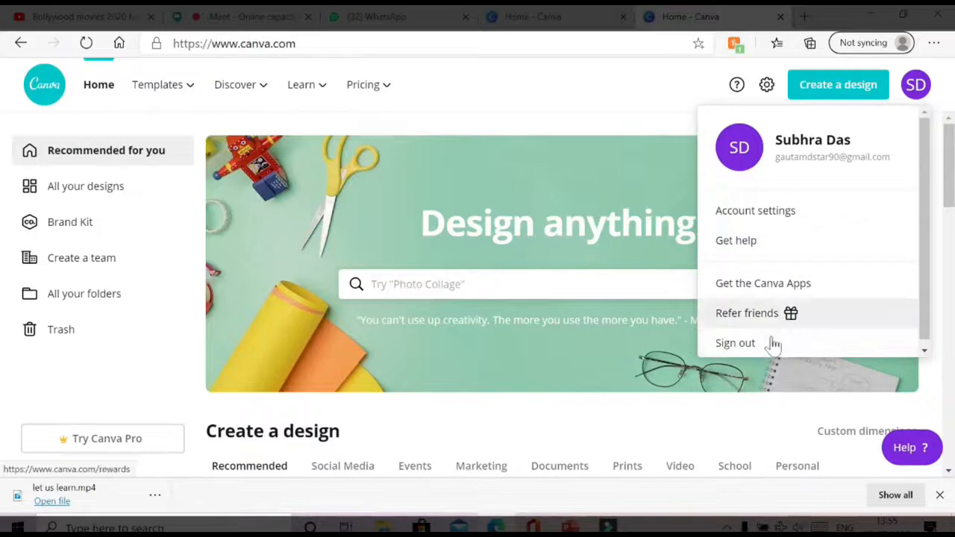
left_click(768, 342)
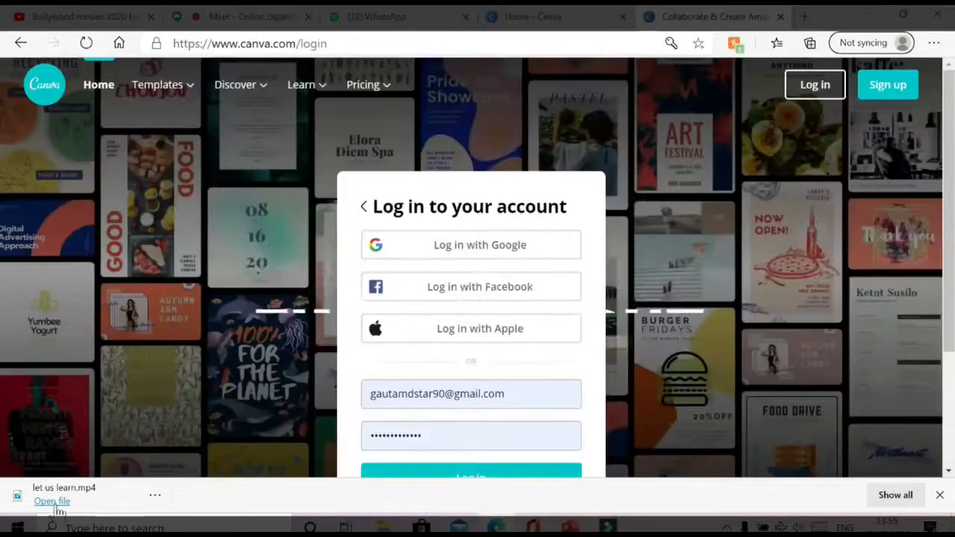
- Open the downloaded let us learn.mp4 video
left_click(54, 503)
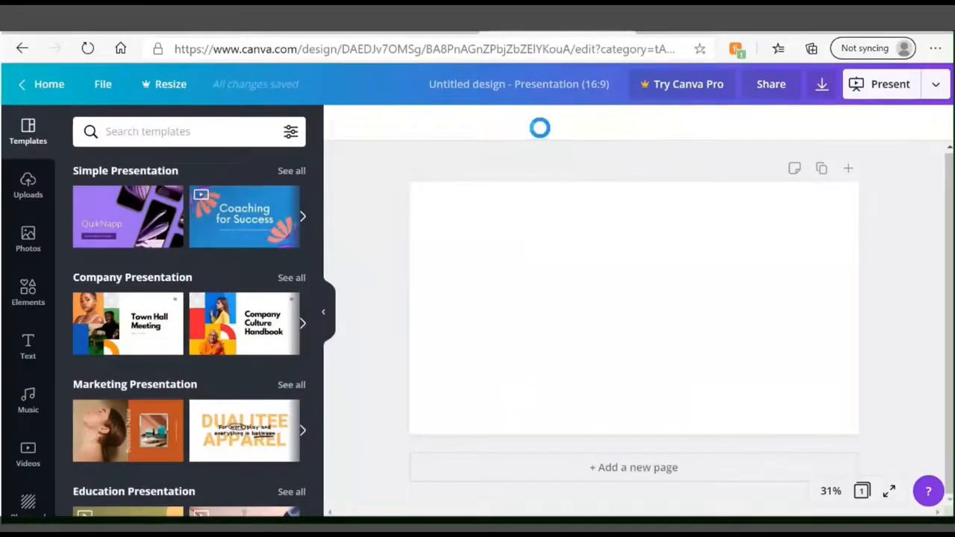
- Apply the yellow banana food template and retype its heading as 'Hi I am Banana'
scroll(239, 234, "down", 3)
scroll(107, 249, "up", 3)
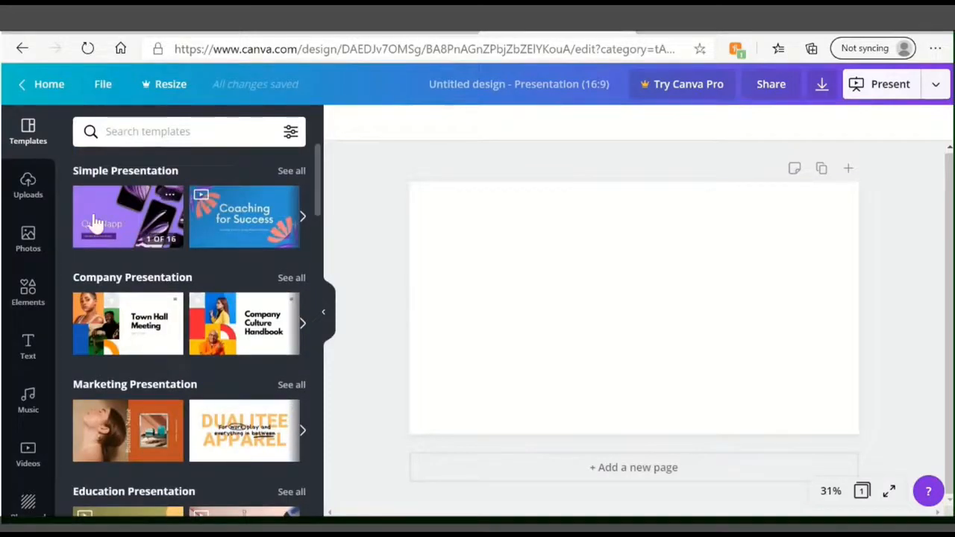
scroll(164, 350, "down", 5)
left_click(127, 312)
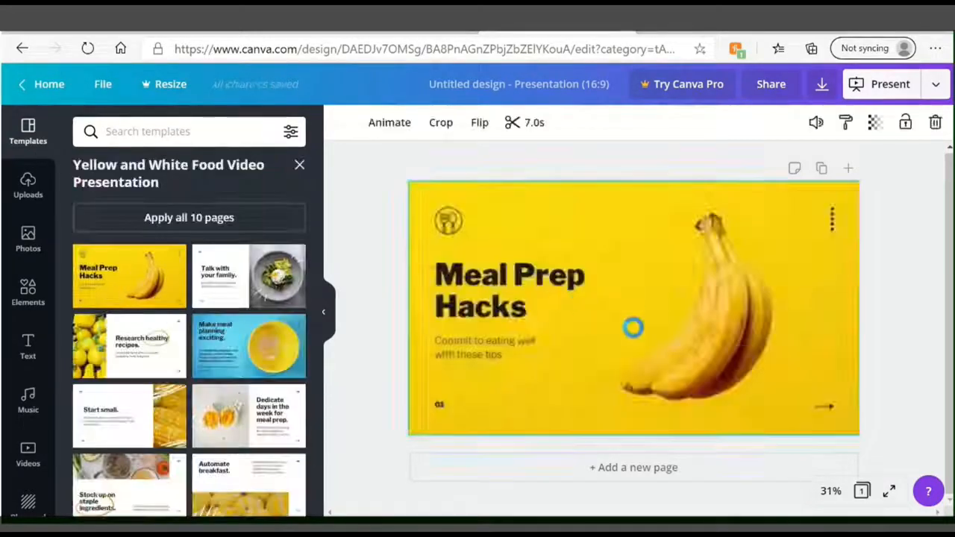
left_click(561, 298)
double_click(511, 309)
type("Hi")
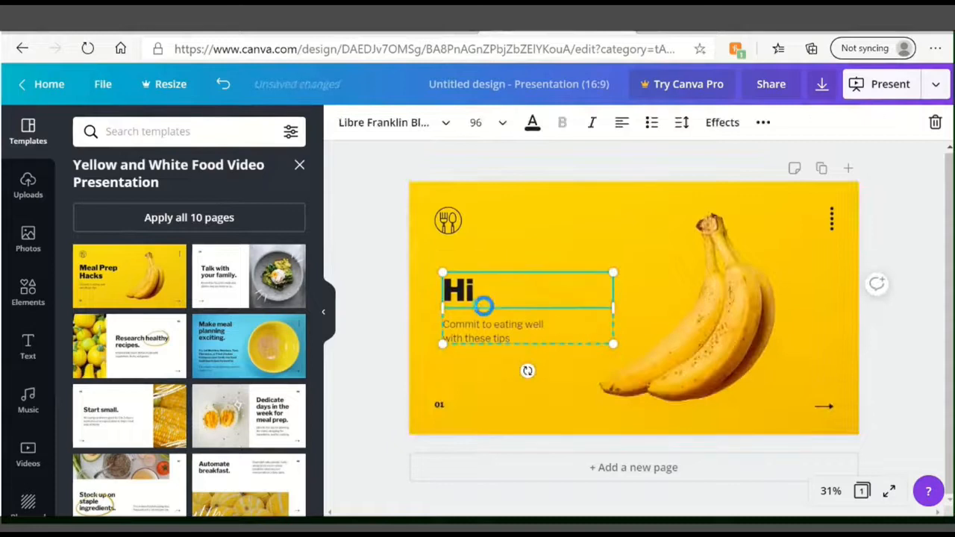
type(" I am Banana")
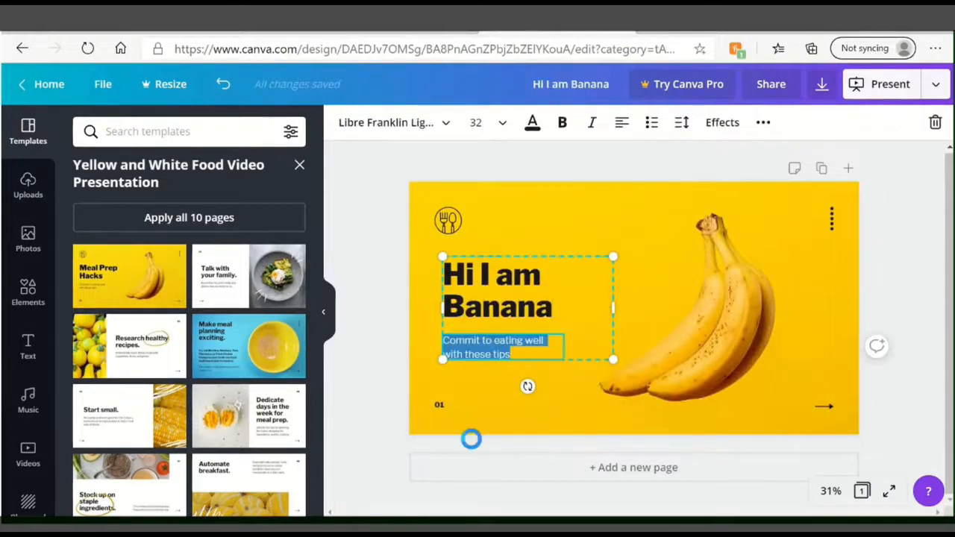
- Add the Morning Snowflake music track and change the subtitle to 'I have Vitamin B'
left_click(29, 403)
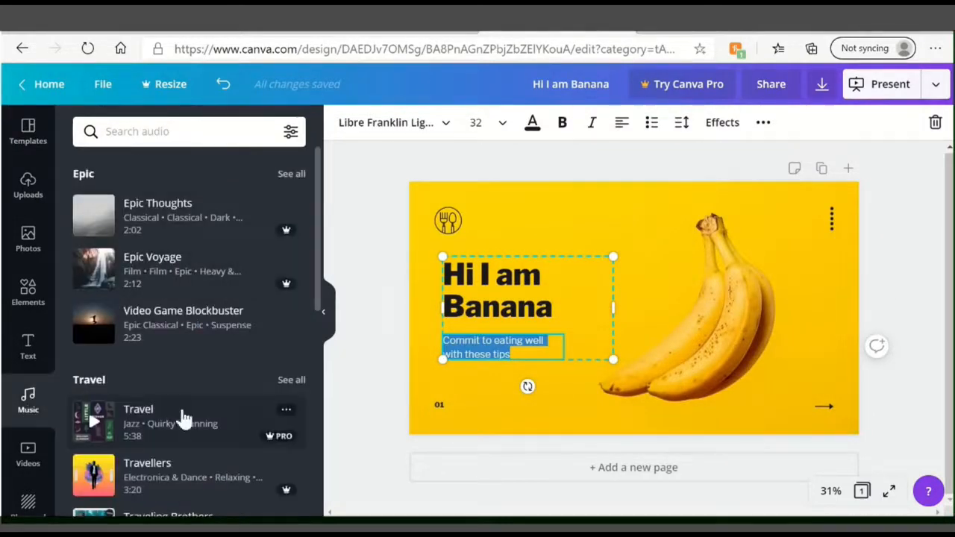
scroll(184, 419, "down", 5)
left_click_drag(160, 321, 480, 465)
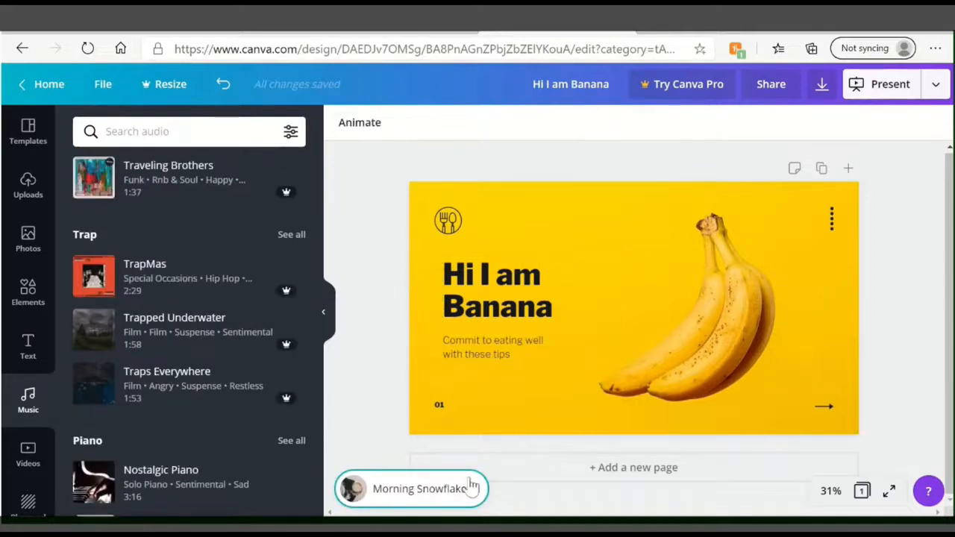
double_click(512, 354)
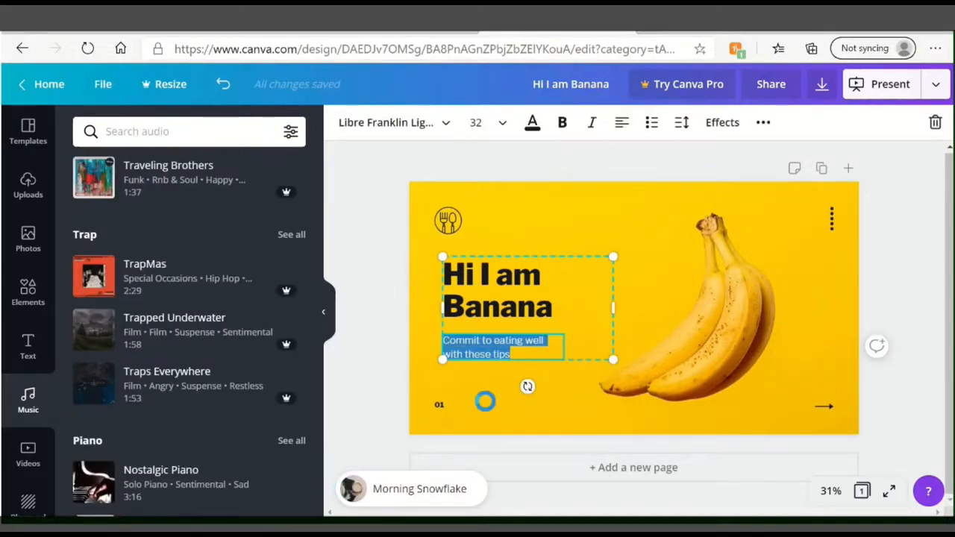
type("hi")
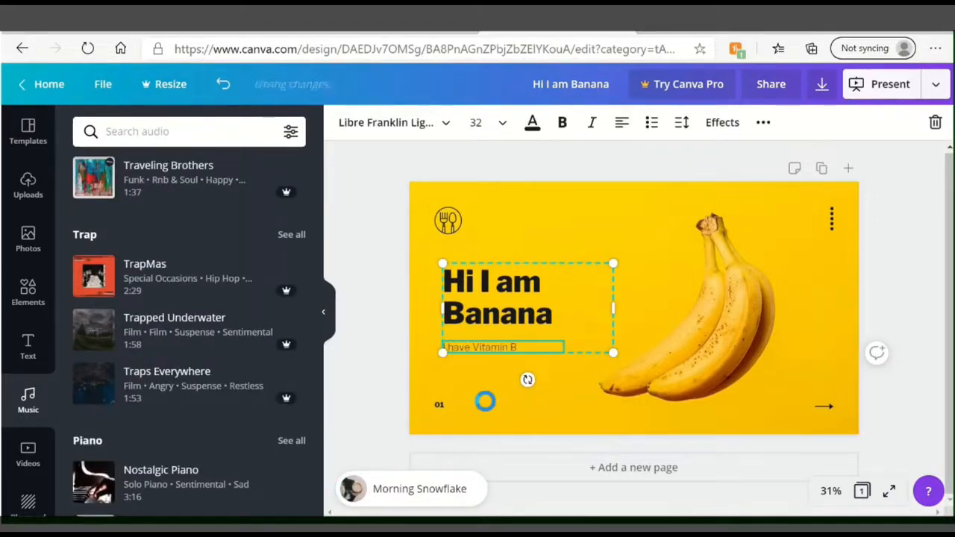
left_click(485, 401)
left_click(368, 499)
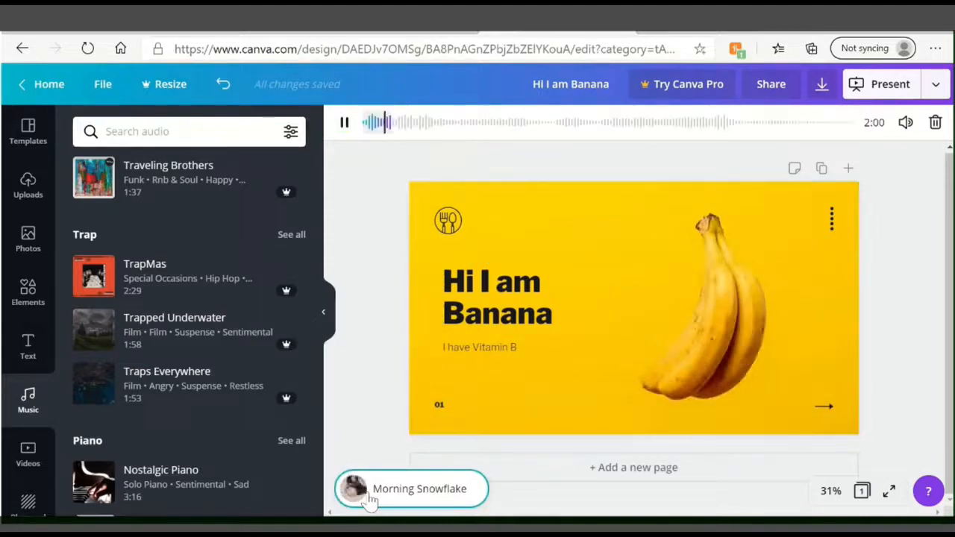
- Add a second page and stretch the masked-group stock photo to fill it
left_click(634, 468)
key("ctrl+v")
scroll(635, 484, "down", 1)
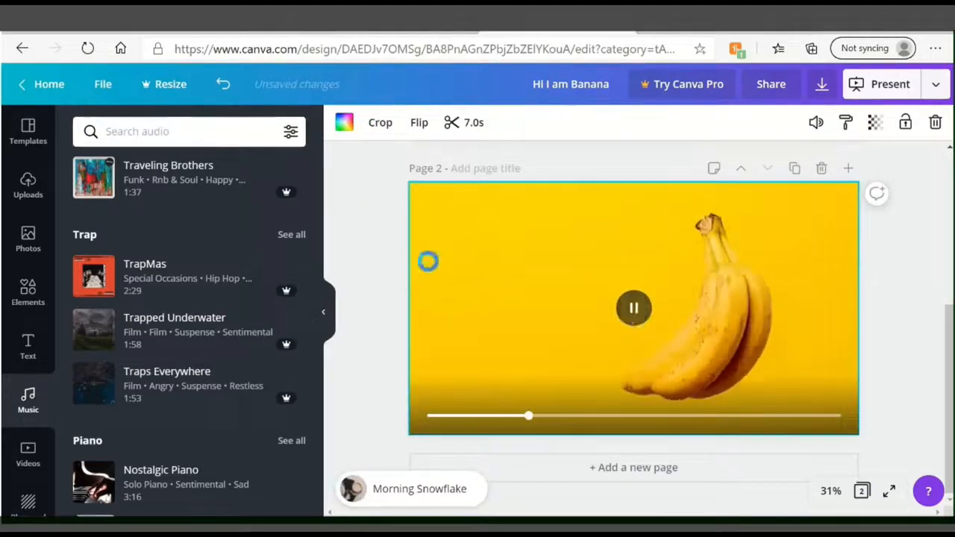
left_click(28, 239)
scroll(192, 377, "down", 4)
left_click(192, 378)
left_click_drag(484, 408, 444, 432)
left_click_drag(444, 319, 410, 319)
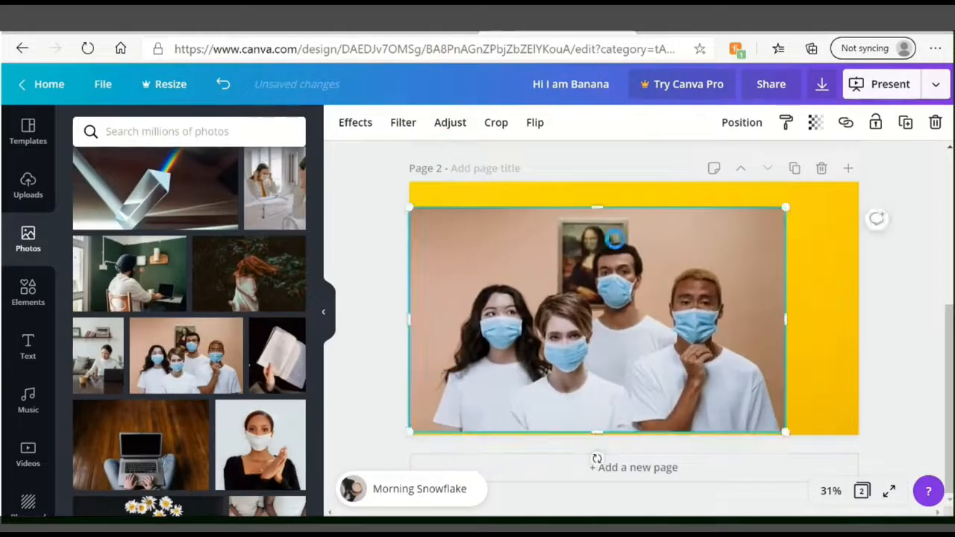
left_click_drag(597, 207, 598, 178)
left_click_drag(784, 305, 859, 298)
- Add a white heading 'let Us Fight Together' and move it lower on the photo
left_click(28, 345)
left_click(142, 202)
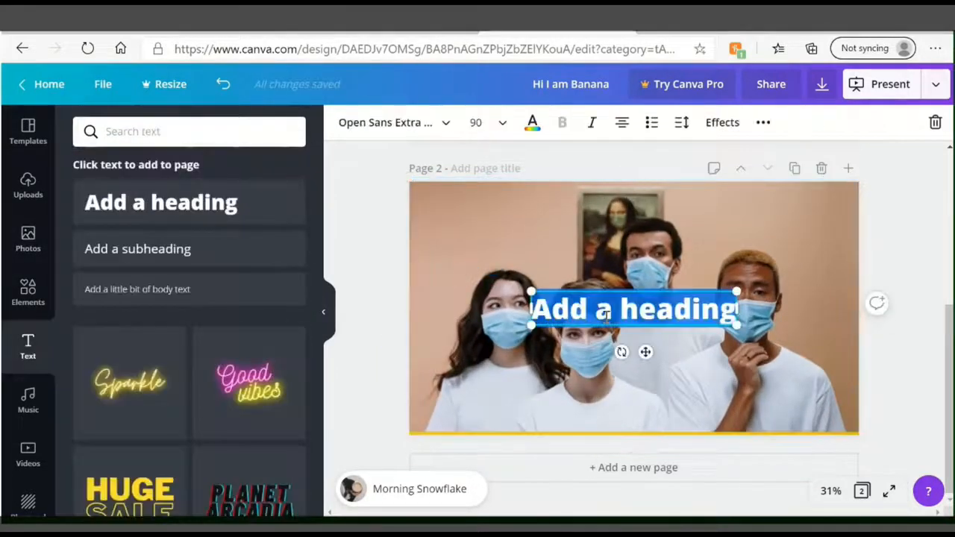
type("let Us Fight Togeth")
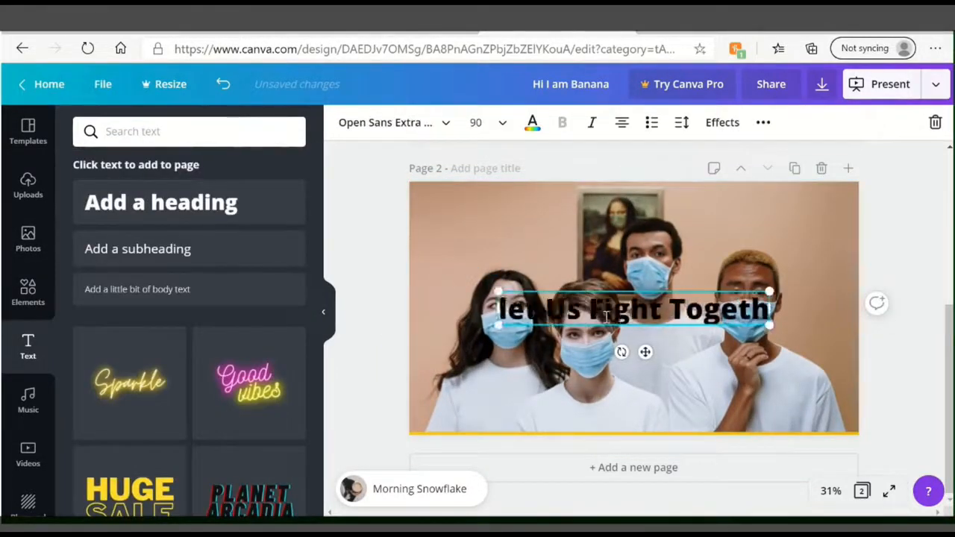
type("er")
key("ctrl+a")
left_click(532, 122)
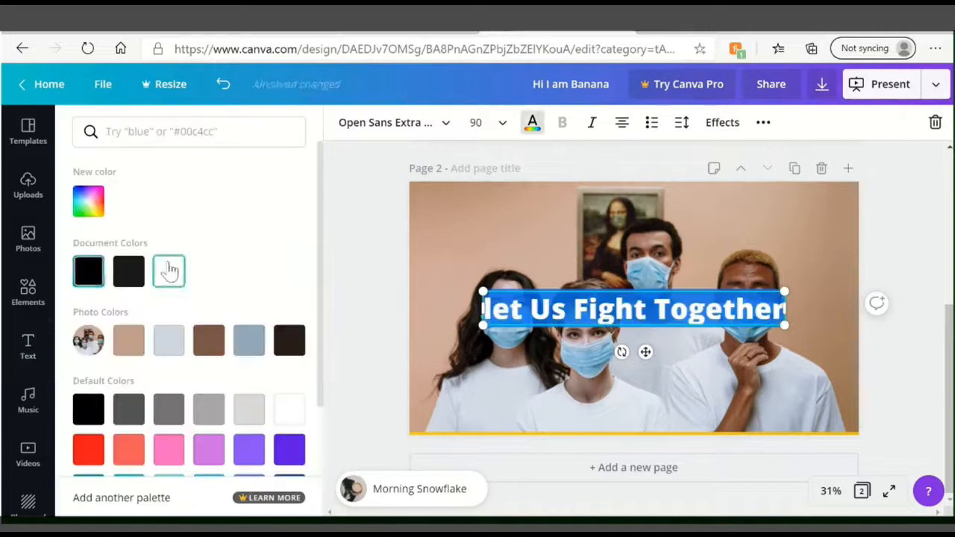
left_click(169, 271)
left_click(582, 345)
left_click(614, 313)
left_click_drag(645, 351, 646, 417)
left_click(552, 411)
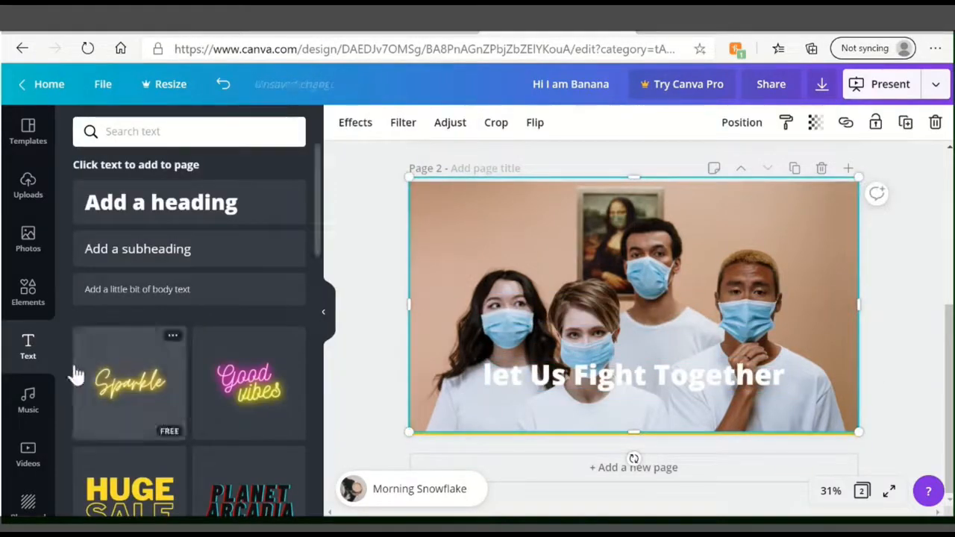
left_click(349, 500)
- Add Sparkle neon text retyped as 'we Are Human', widen it, and move it up
left_click(130, 382)
left_click(28, 293)
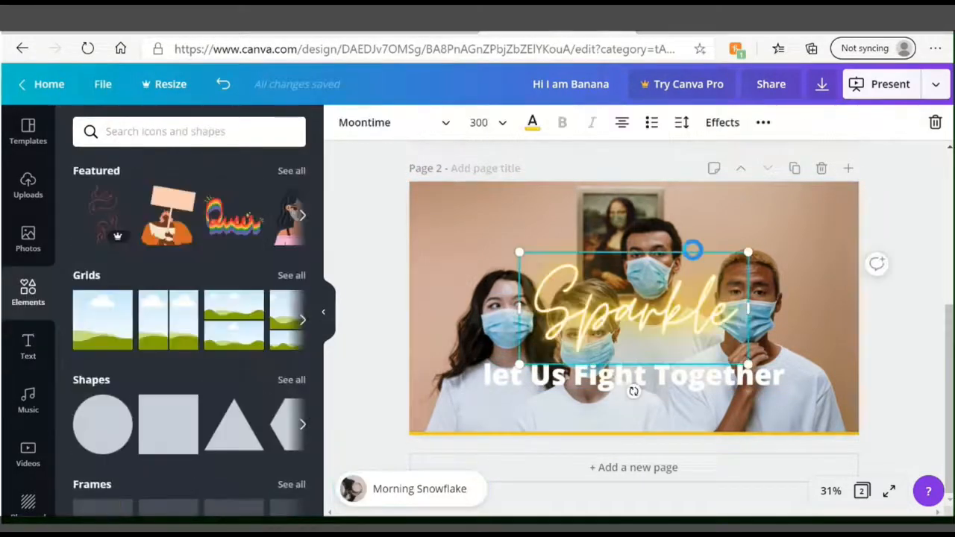
double_click(552, 311)
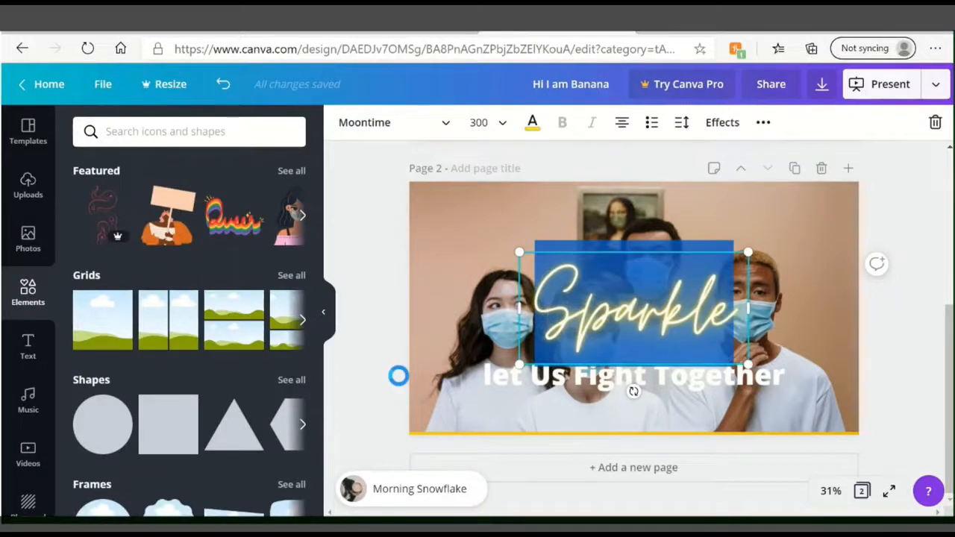
type("we Are Human")
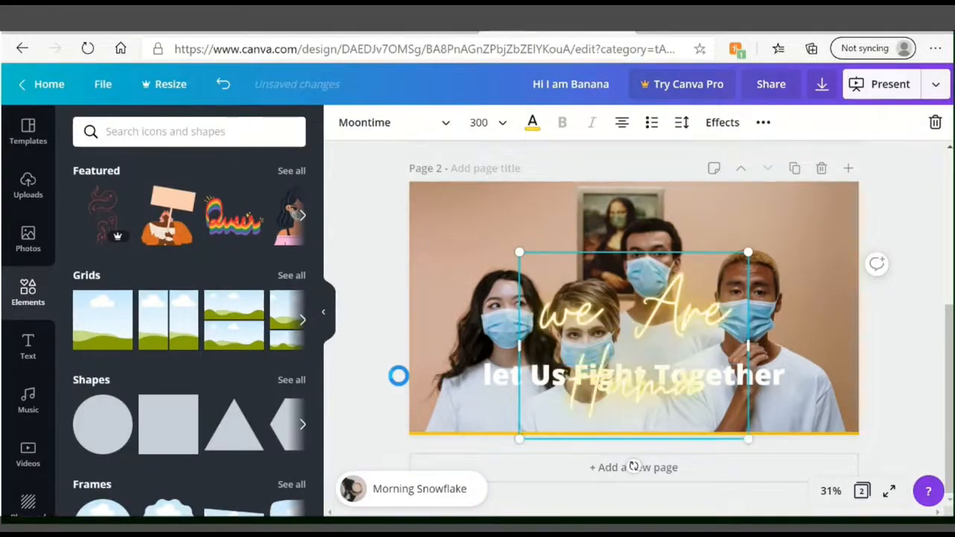
left_click_drag(518, 343, 394, 362)
left_click_drag(751, 344, 855, 338)
left_click_drag(698, 269, 704, 214)
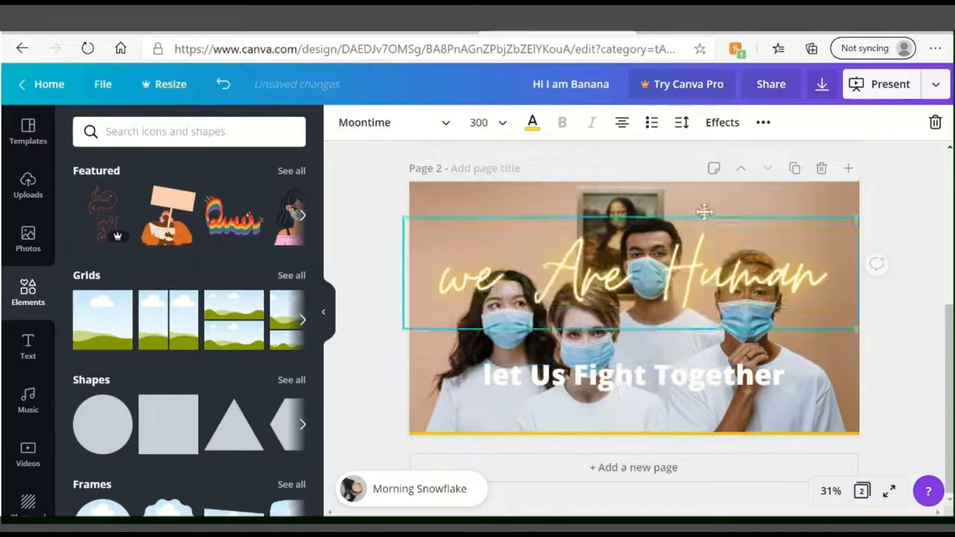
left_click(308, 395)
- Browse fonts and try the Hollow effect on 'we Are Human', keeping Neon
left_click(595, 253)
left_click(446, 124)
left_click(594, 253)
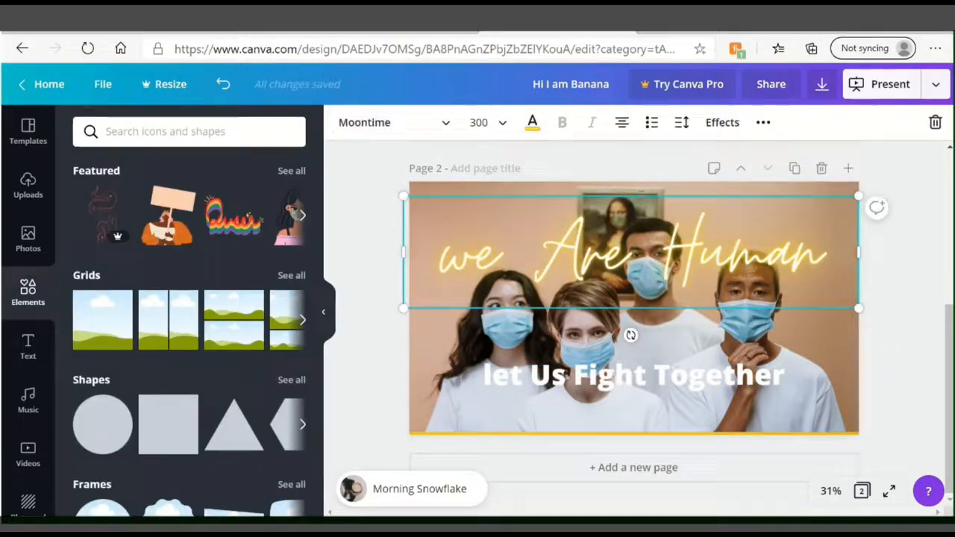
left_click(729, 124)
left_click(93, 265)
left_click(185, 366)
left_click(571, 343)
- Apply the Duotone effect to the masked-group photo and play the Morning Snowflake music
left_click(594, 257)
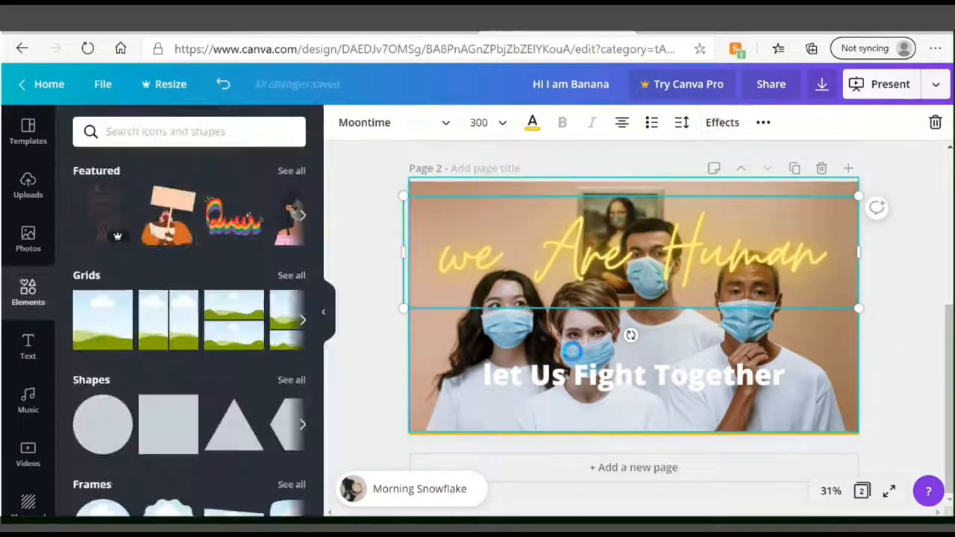
left_click(571, 346)
left_click(355, 122)
left_click(191, 245)
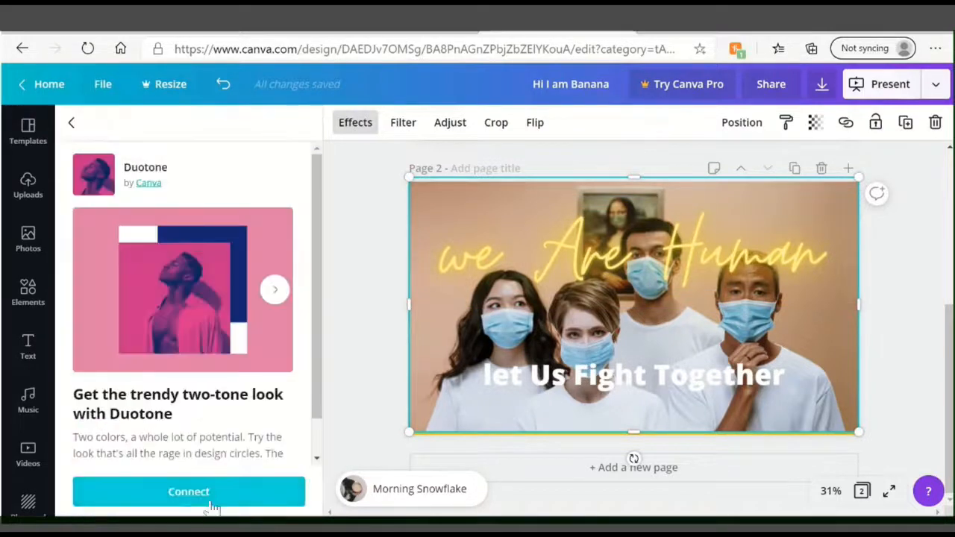
left_click(188, 492)
scroll(149, 418, "down", 4)
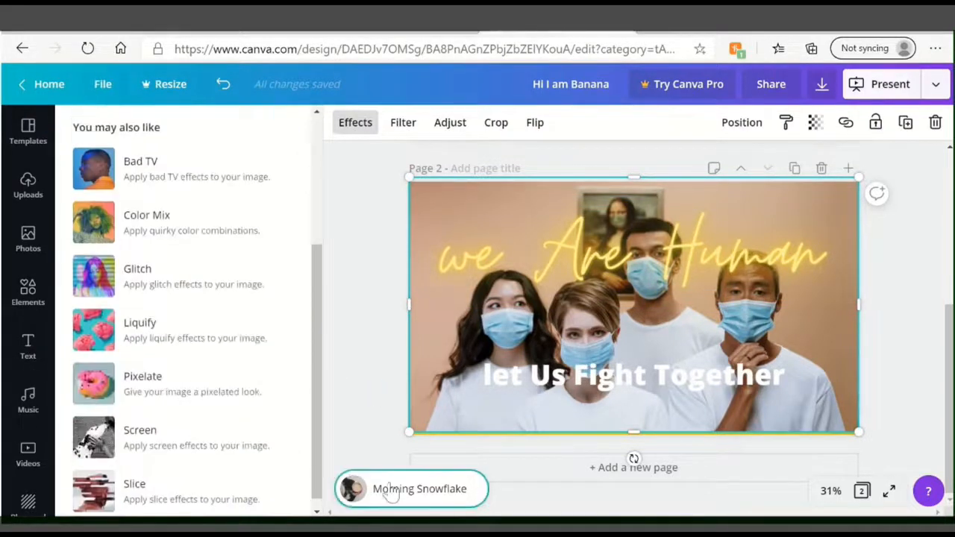
left_click(392, 490)
scroll(743, 170, "up", 5)
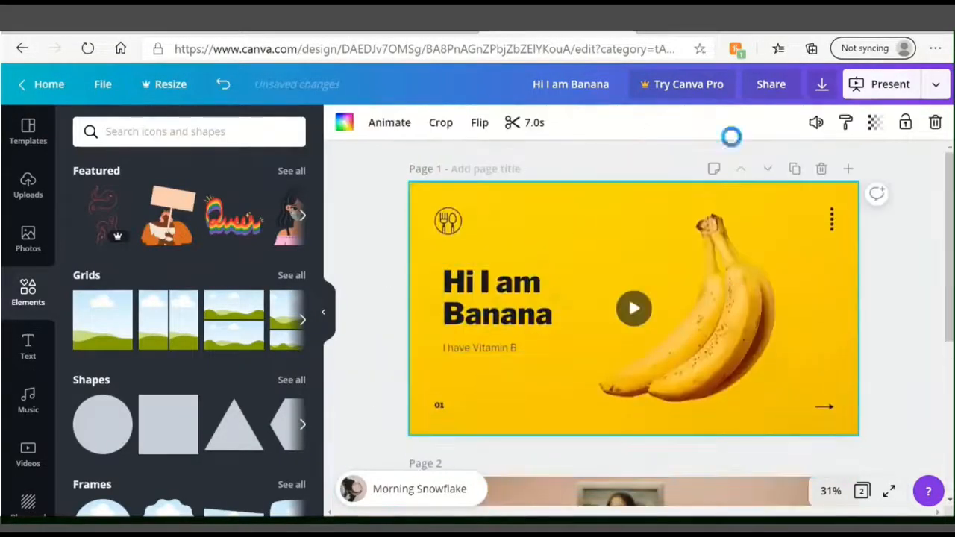